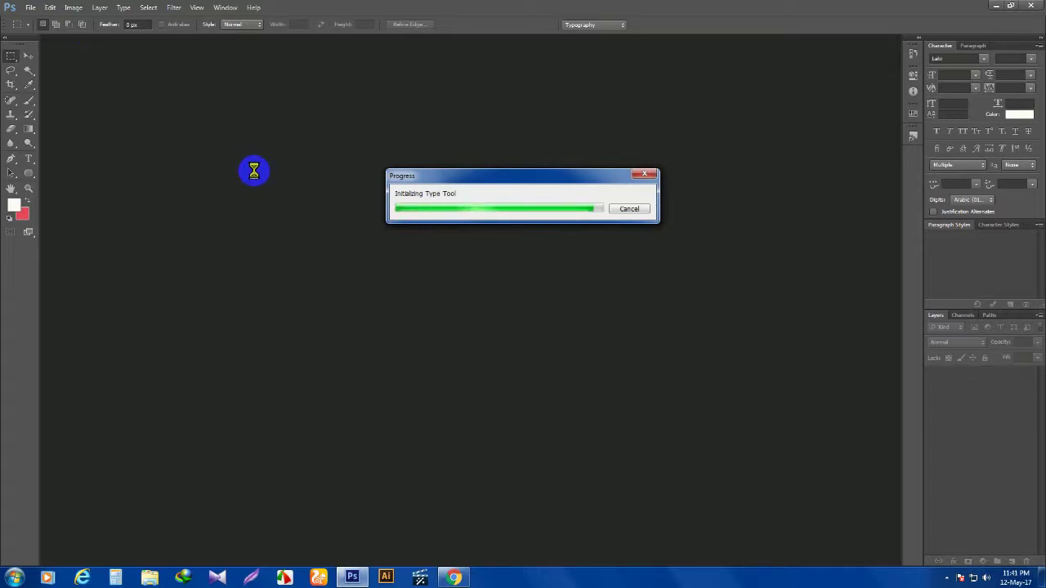
Open the Trifold template PSD from the Templates folder on the desktop and deselect its layers
click(30, 7)
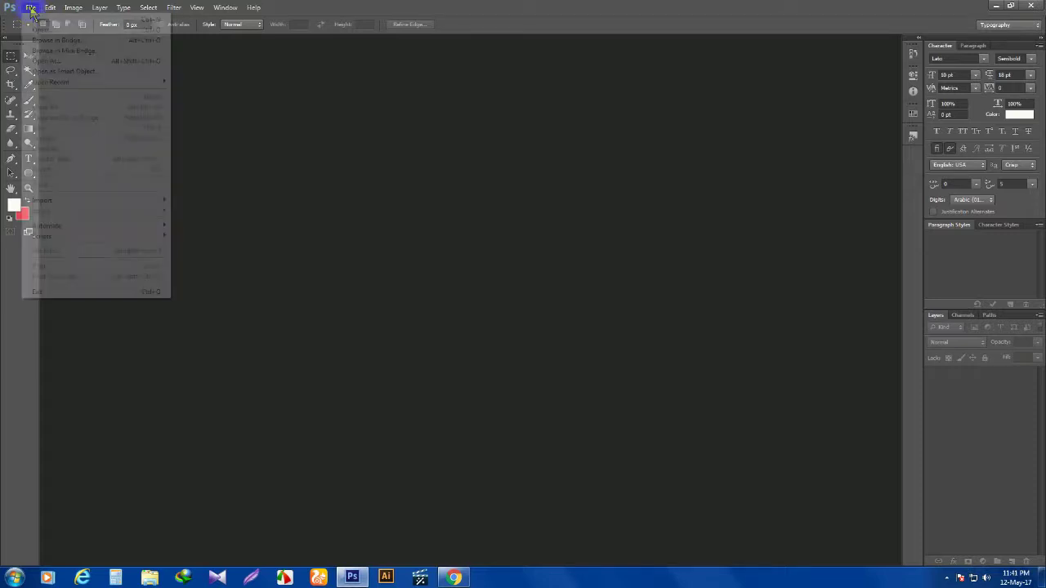
click(41, 28)
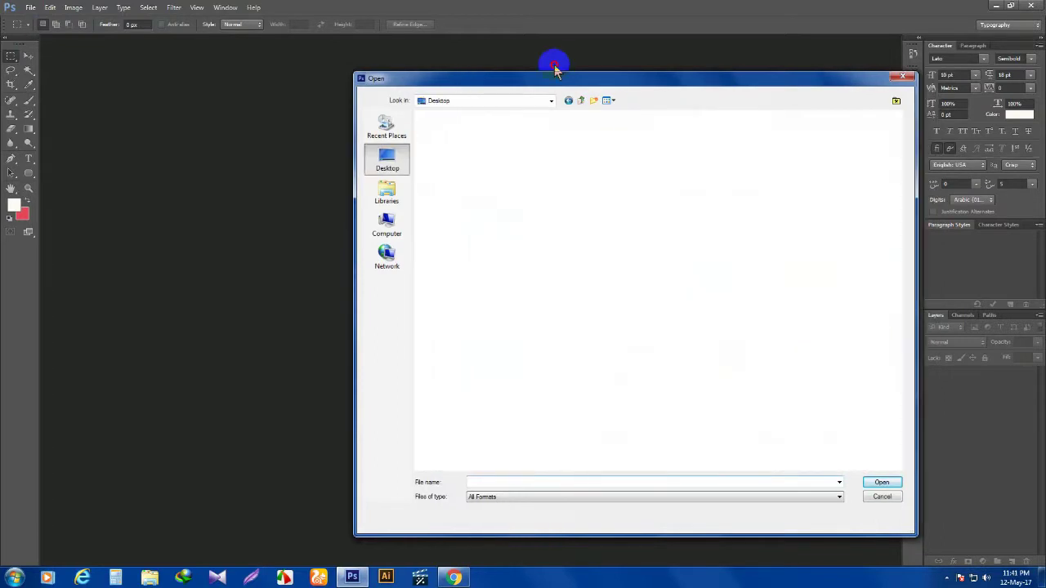
drag(553, 66, 352, 65)
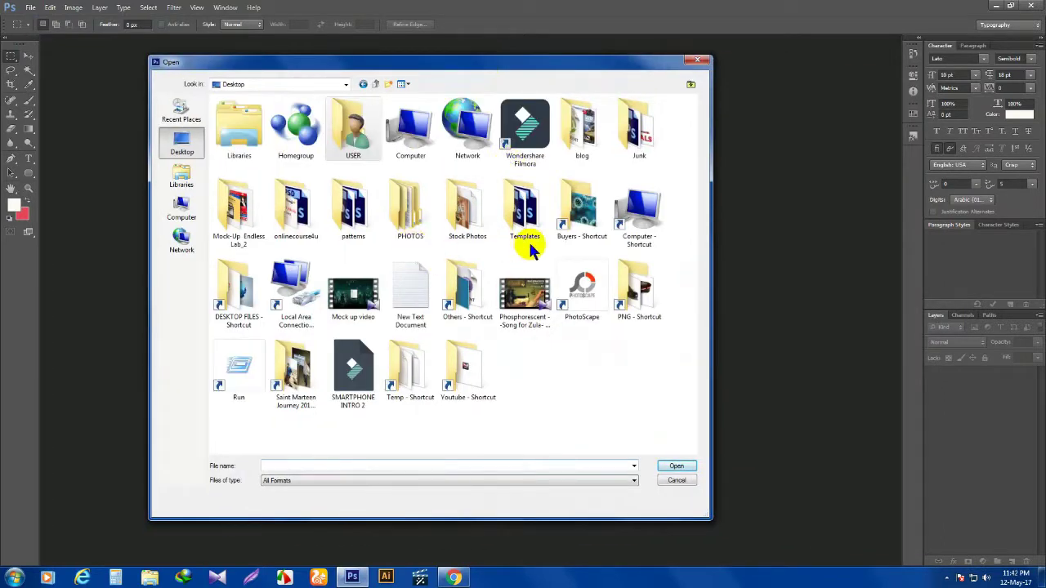
double_click(525, 208)
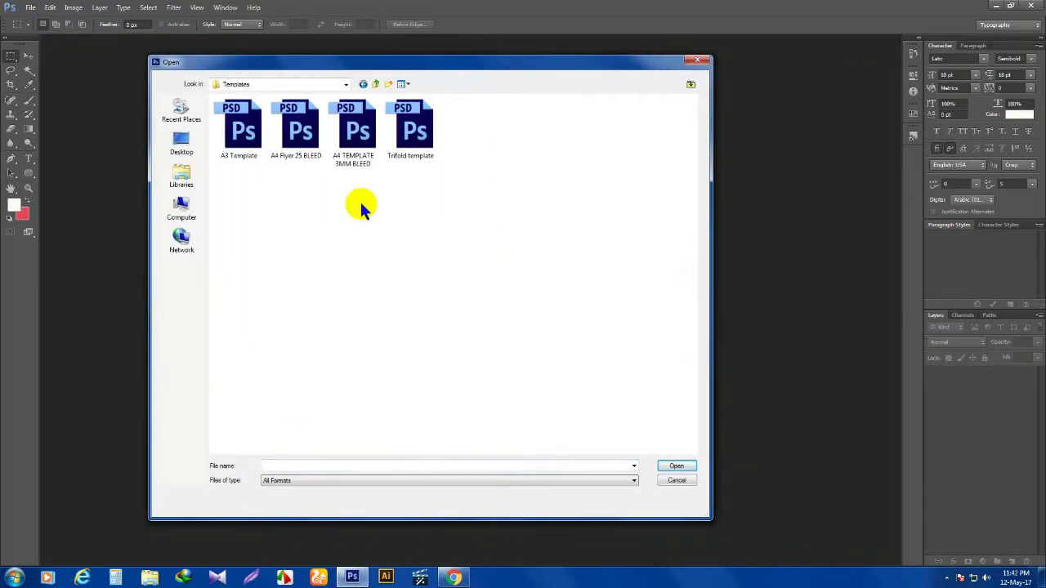
click(421, 158)
click(672, 465)
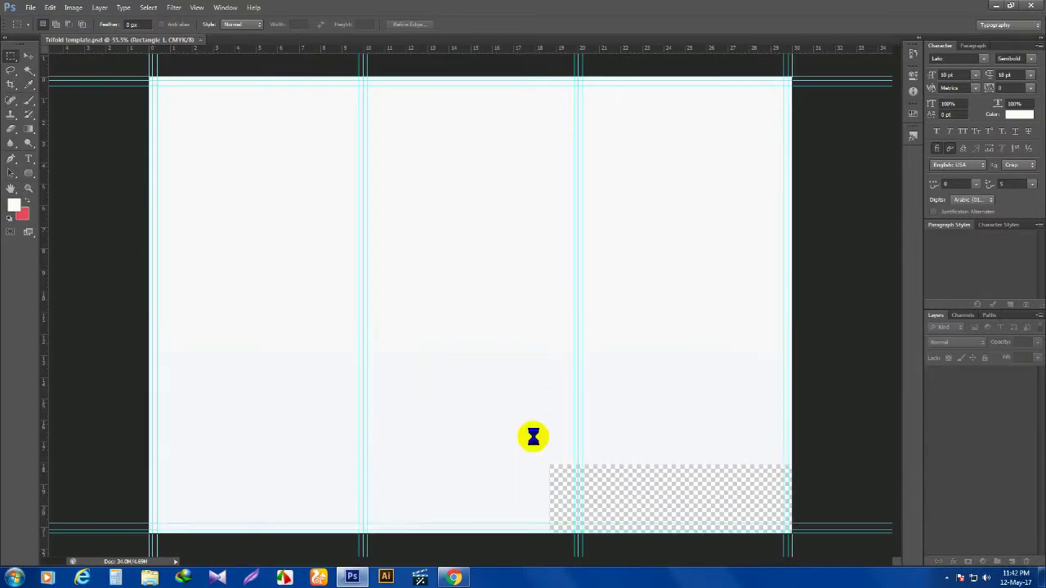
click(28, 56)
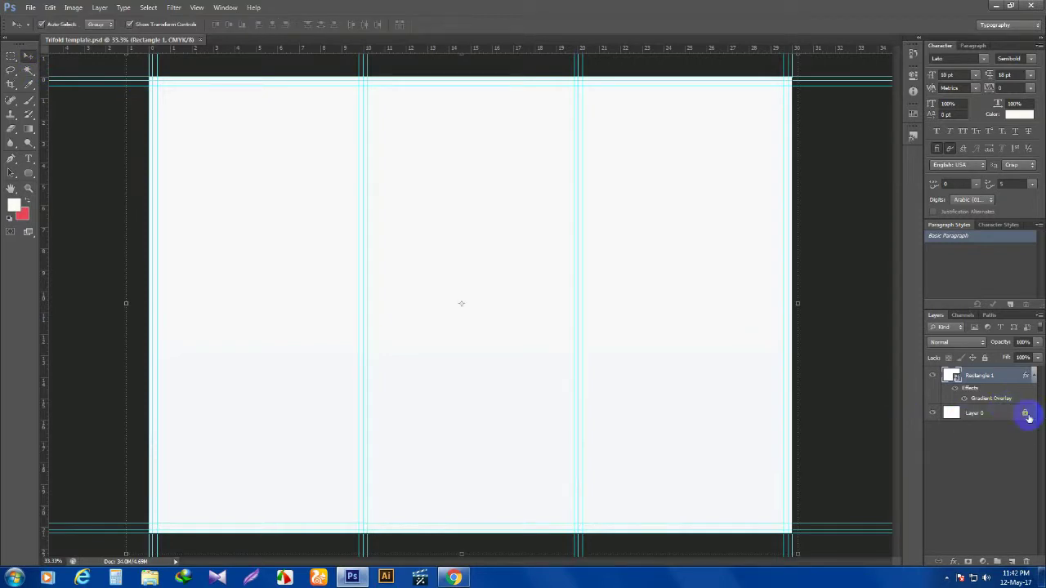
click(833, 369)
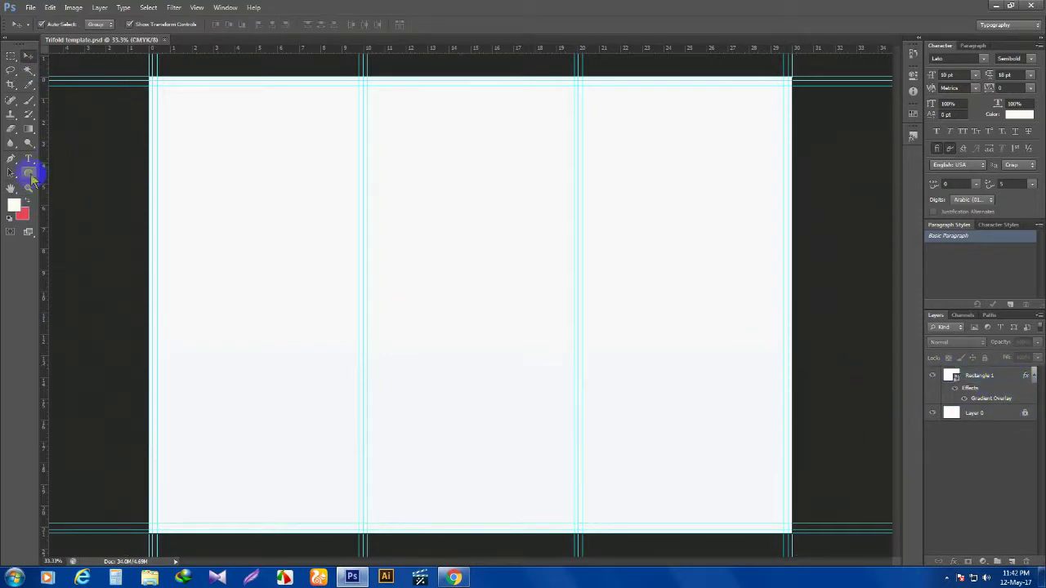
Draw a cyan-blue rectangle of about 3690 × 1346 px covering the upper half of all three panels
click(33, 176)
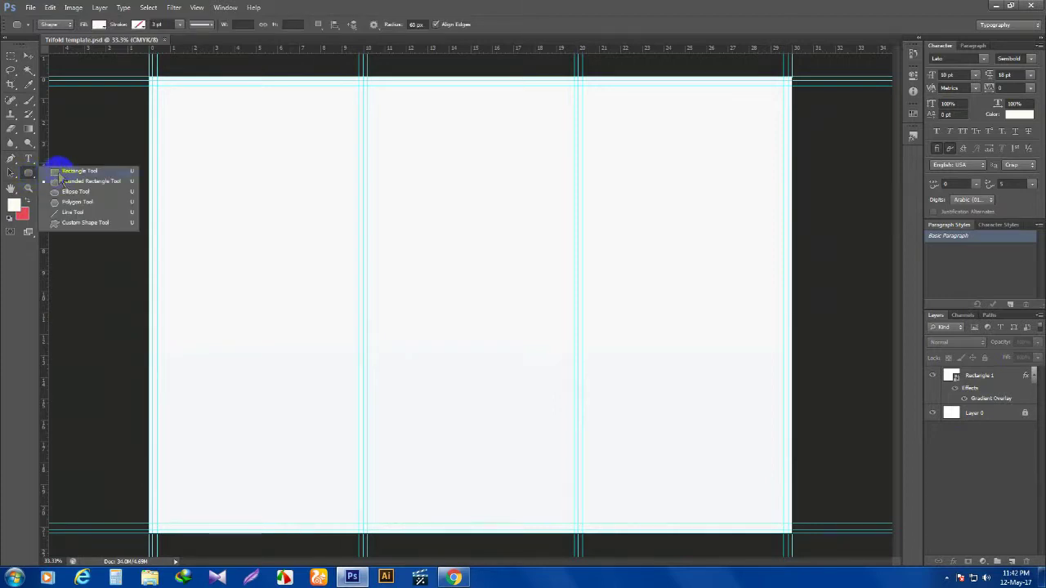
click(62, 171)
click(99, 24)
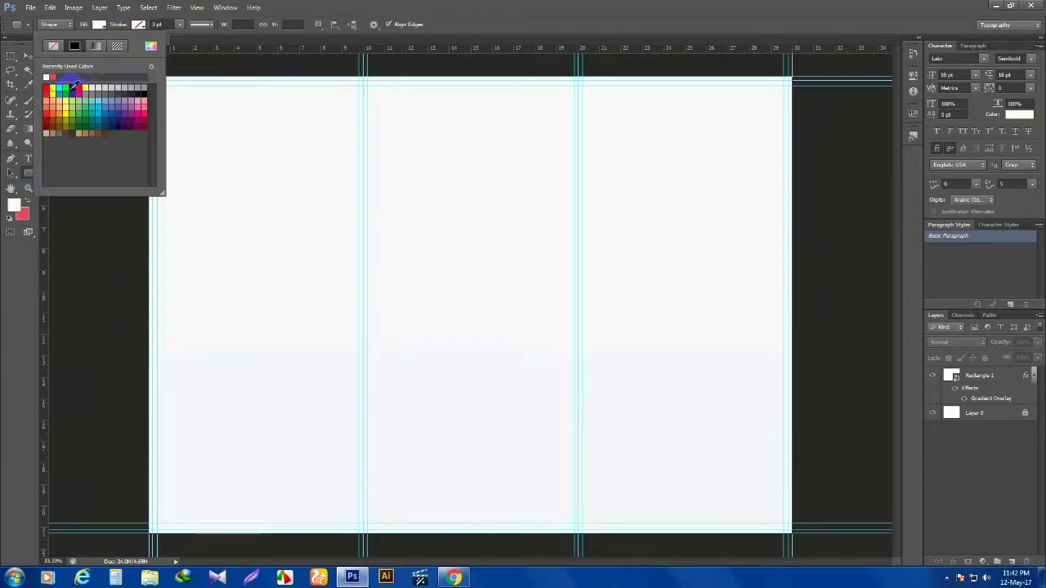
click(175, 288)
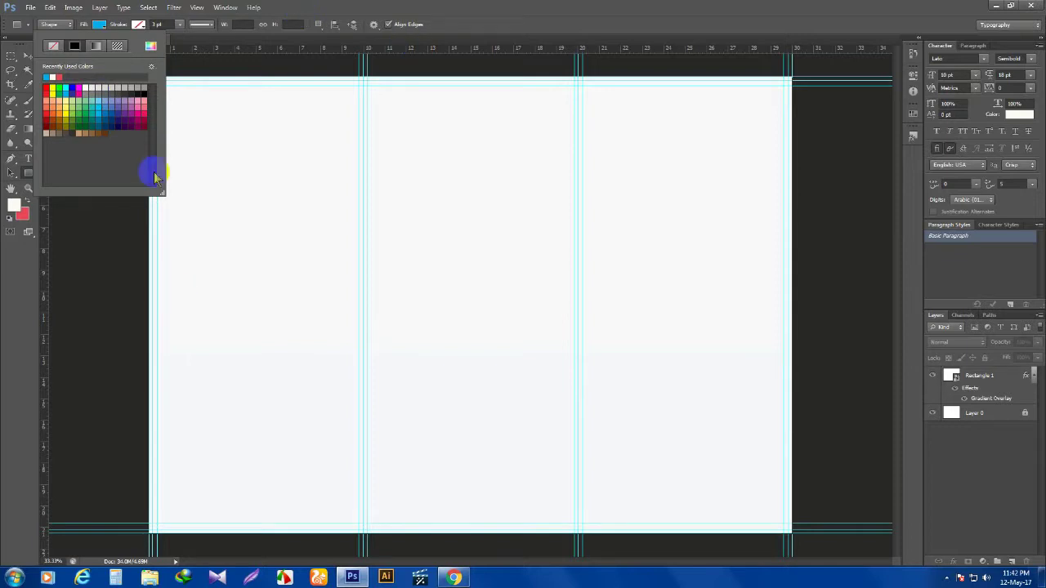
click(504, 223)
drag(138, 72, 807, 313)
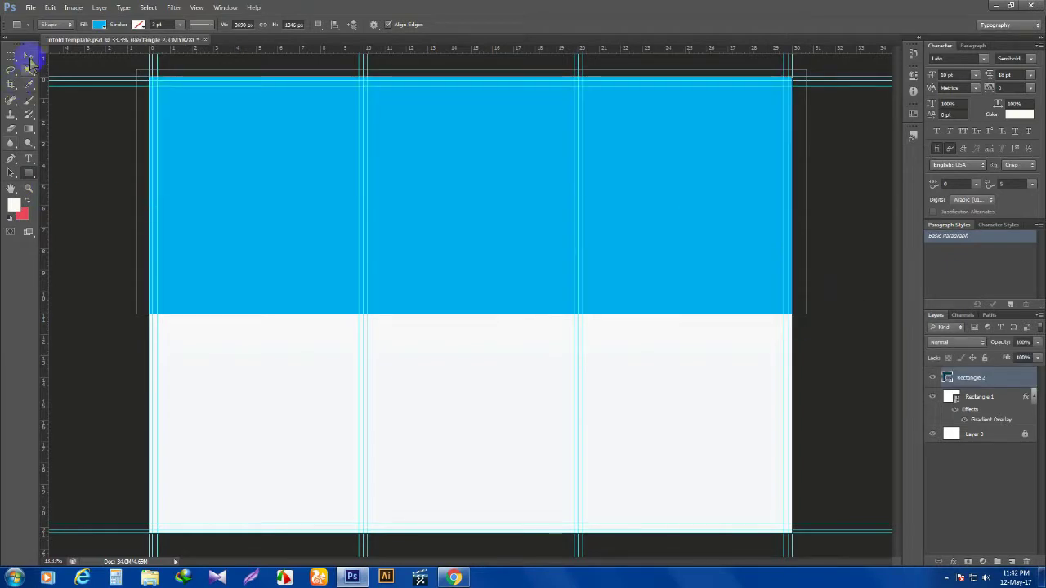
click(28, 55)
click(853, 260)
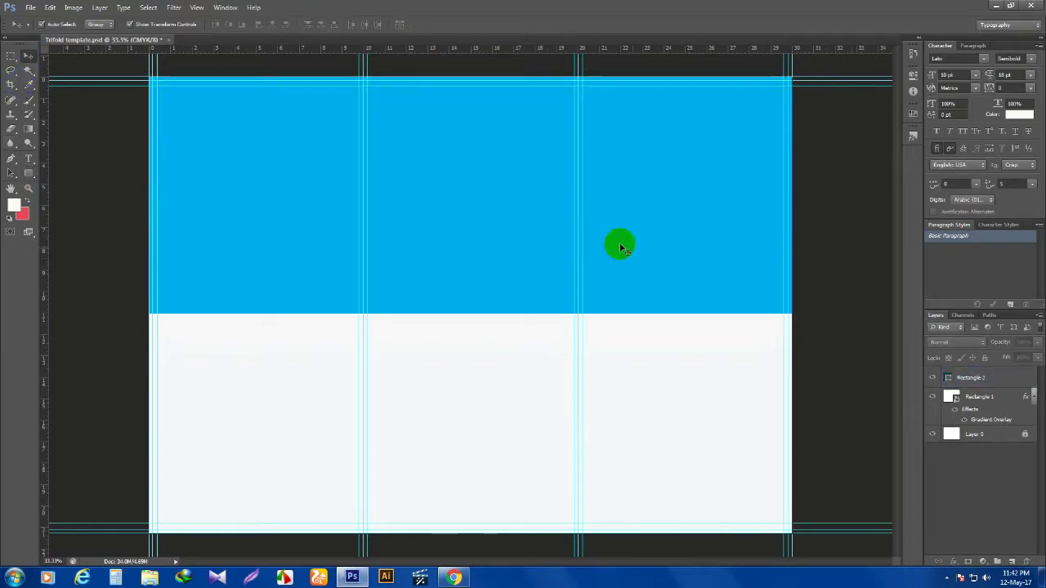
Change the blue rectangle's fill to a slightly darker, softer blue
click(204, 165)
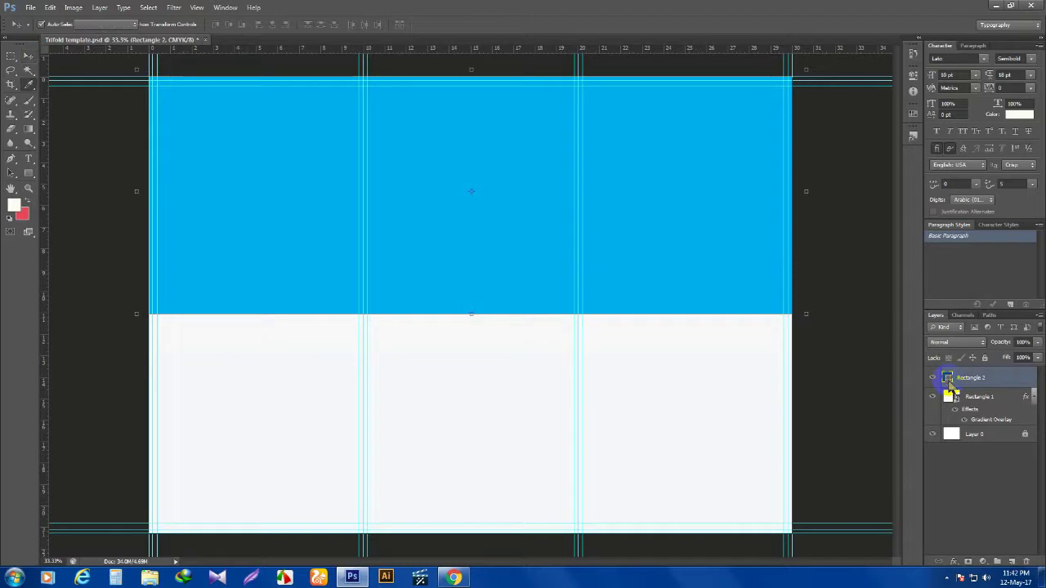
double_click(948, 380)
drag(805, 436, 832, 435)
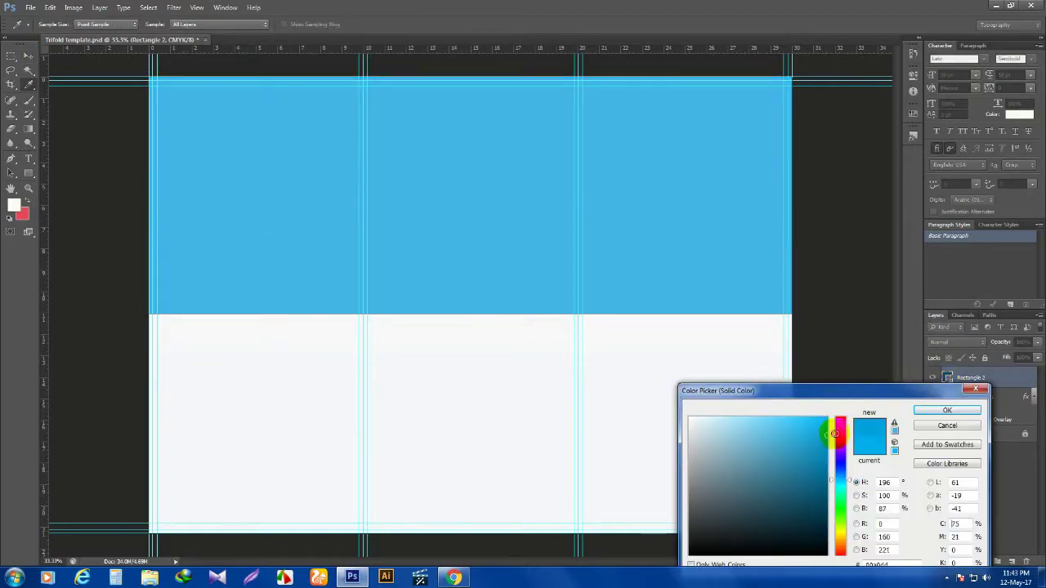
click(952, 410)
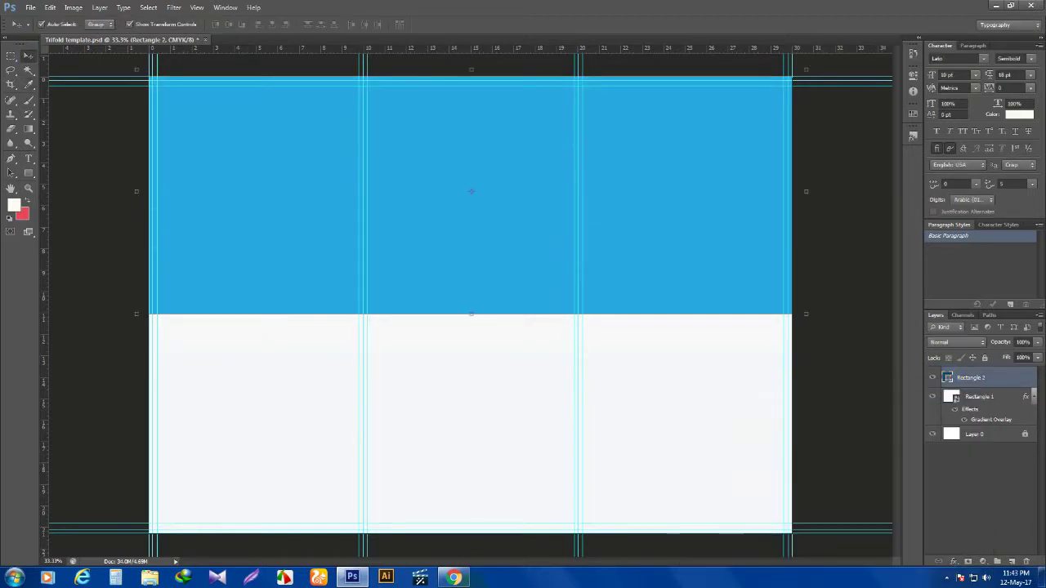
Switch to Chrome and search Google Images for "pattern design" in the new tab
click(452, 577)
click(446, 10)
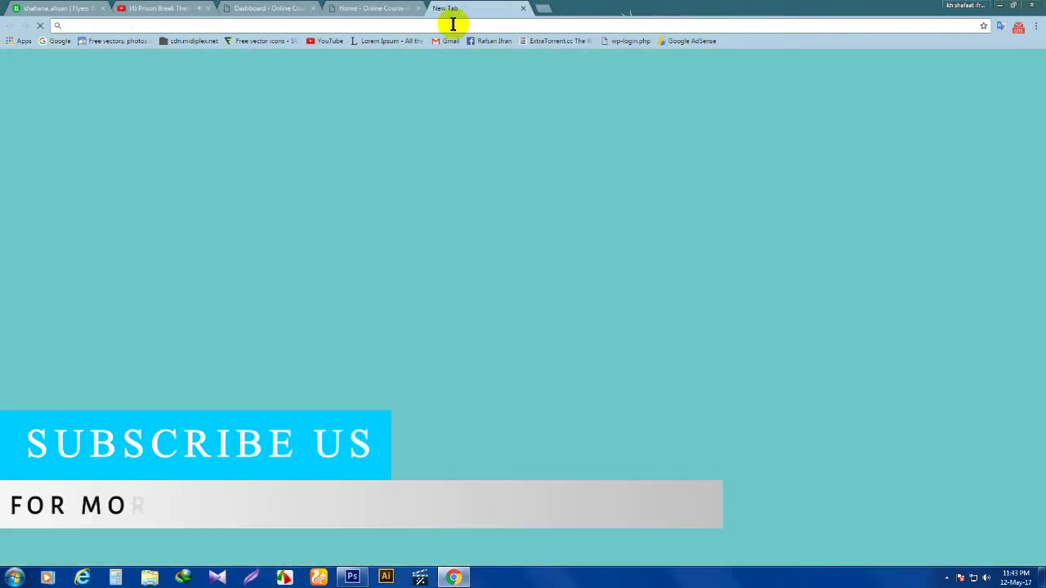
text(patterns)
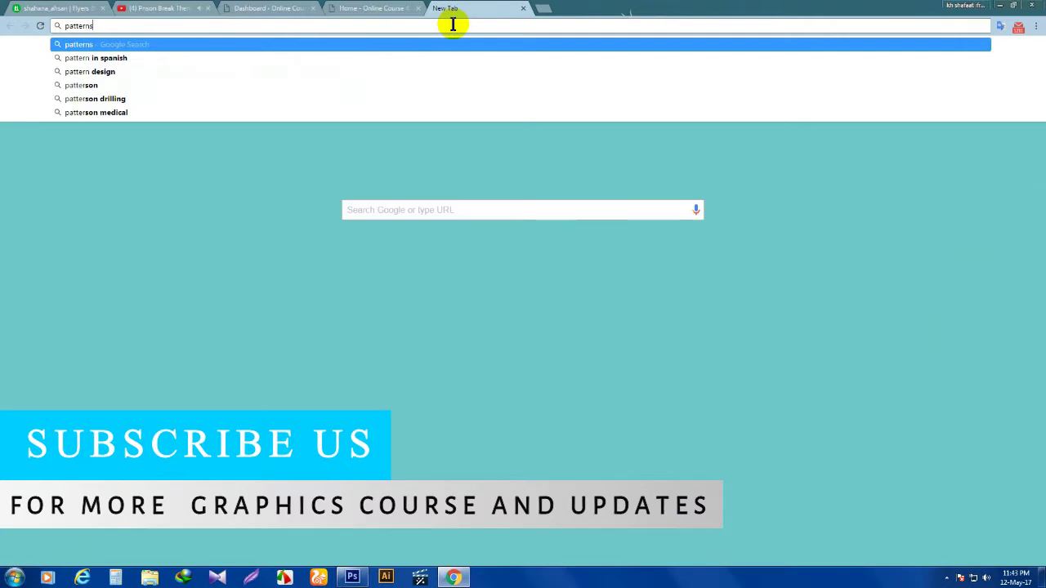
key(BackSpace)
text( design)
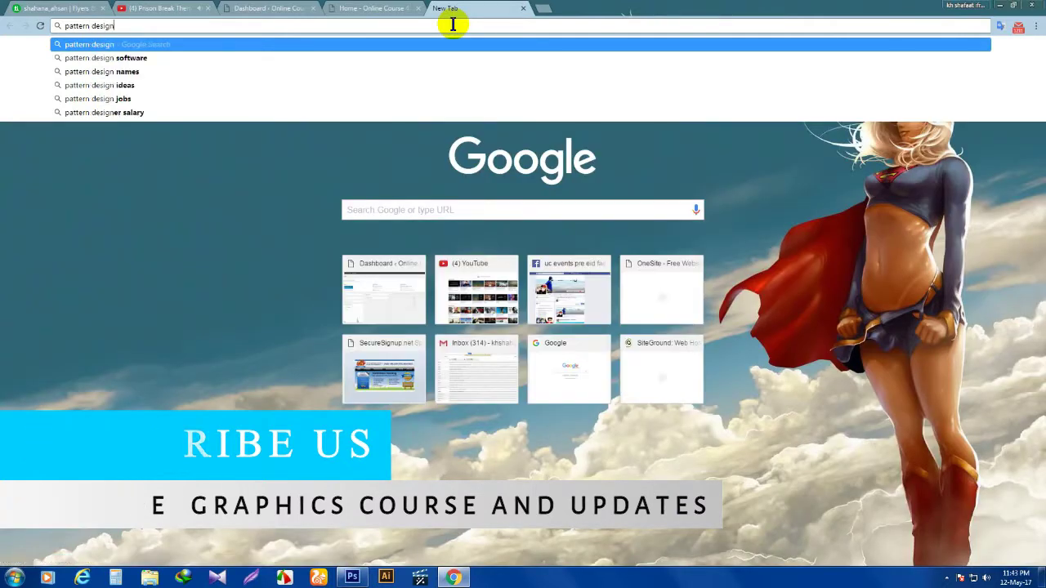
key(Return)
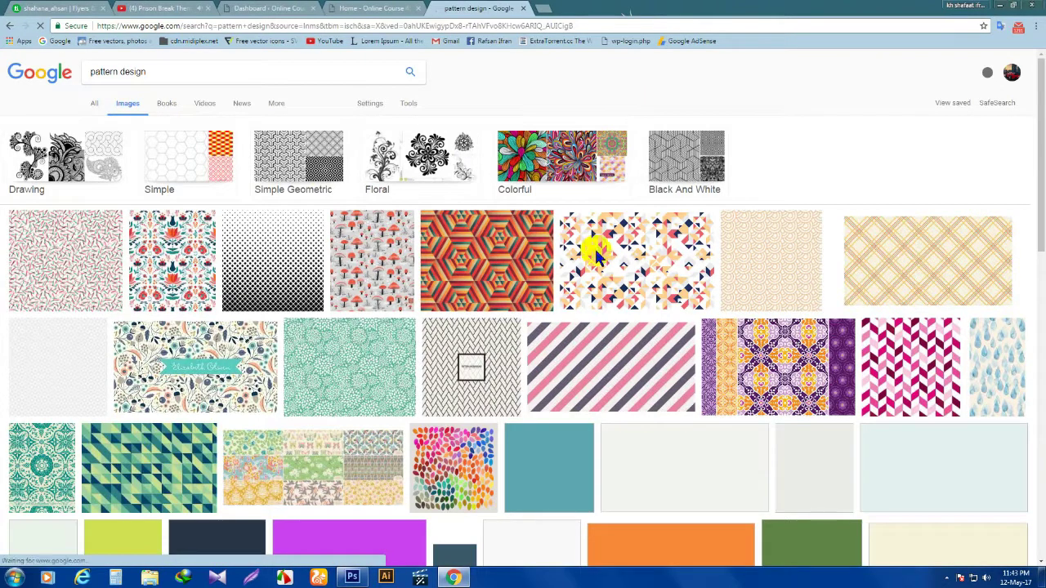
Browse the pattern image results for a suitable geometric background pattern
scroll(585, 384, down, 3)
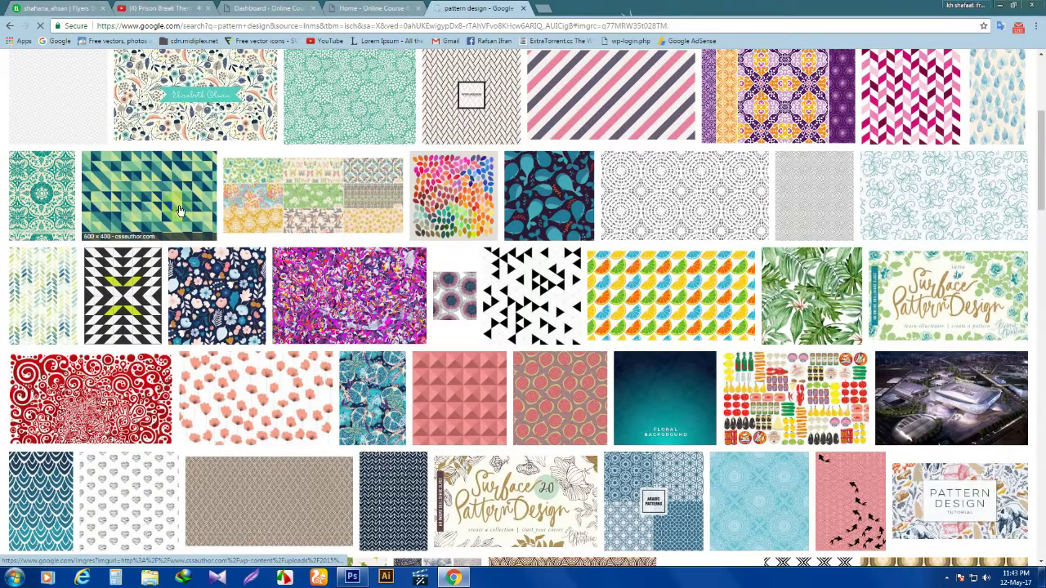
click(197, 159)
key(Escape)
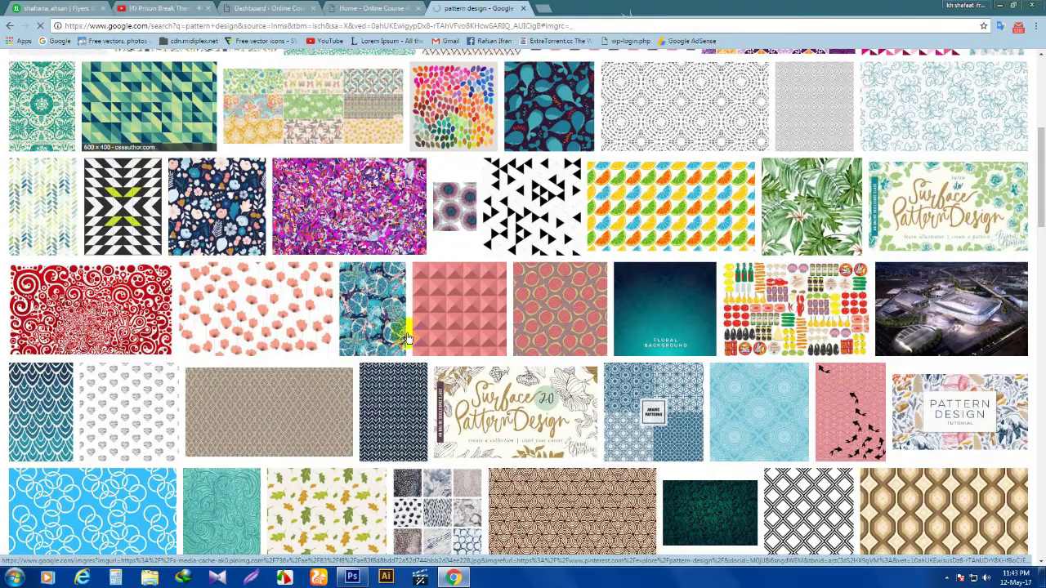
scroll(407, 337, down, 3)
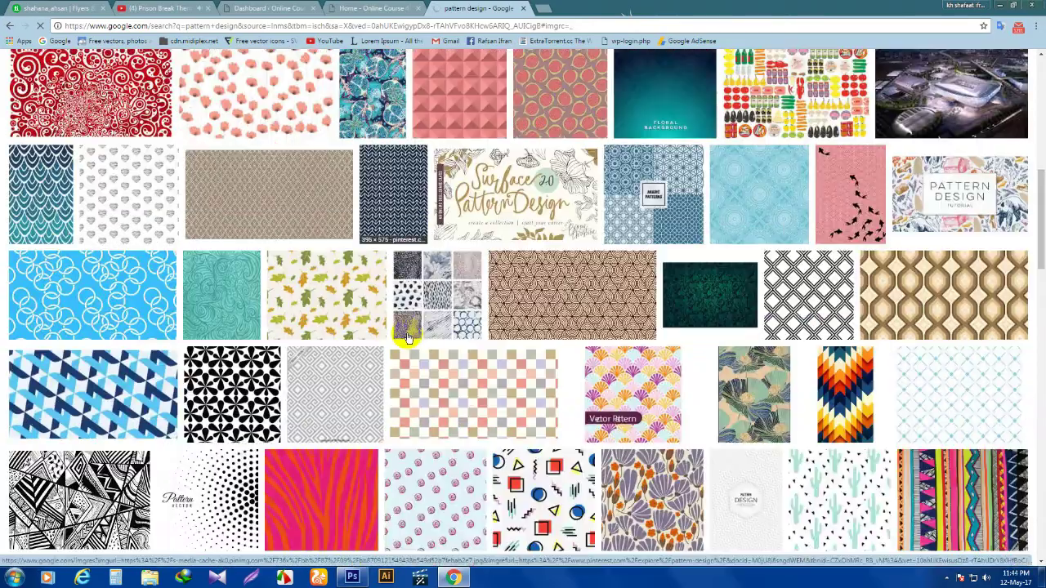
scroll(406, 338, down, 4)
scroll(406, 337, up, 10)
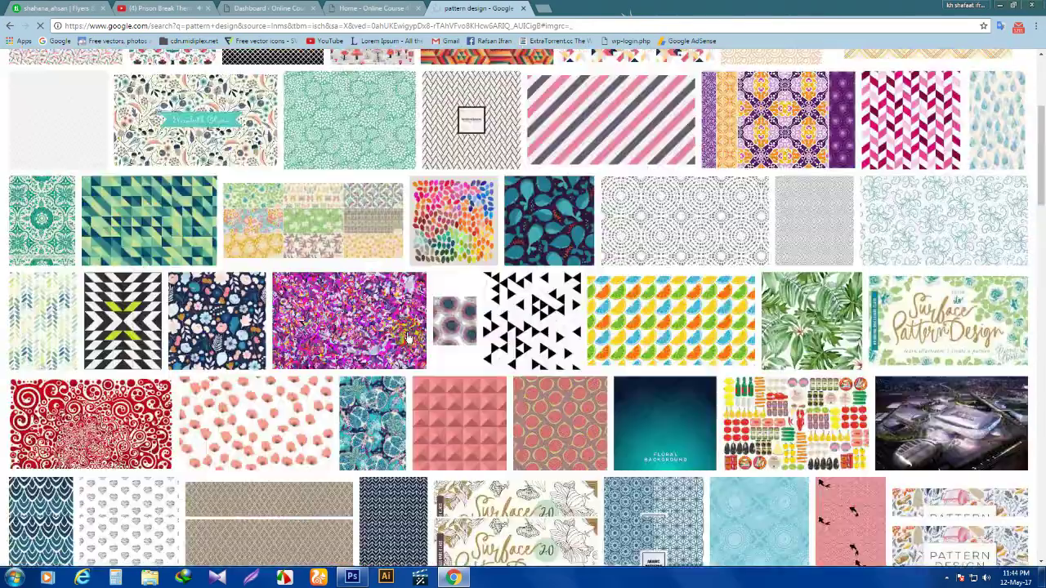
scroll(353, 346, down, 1)
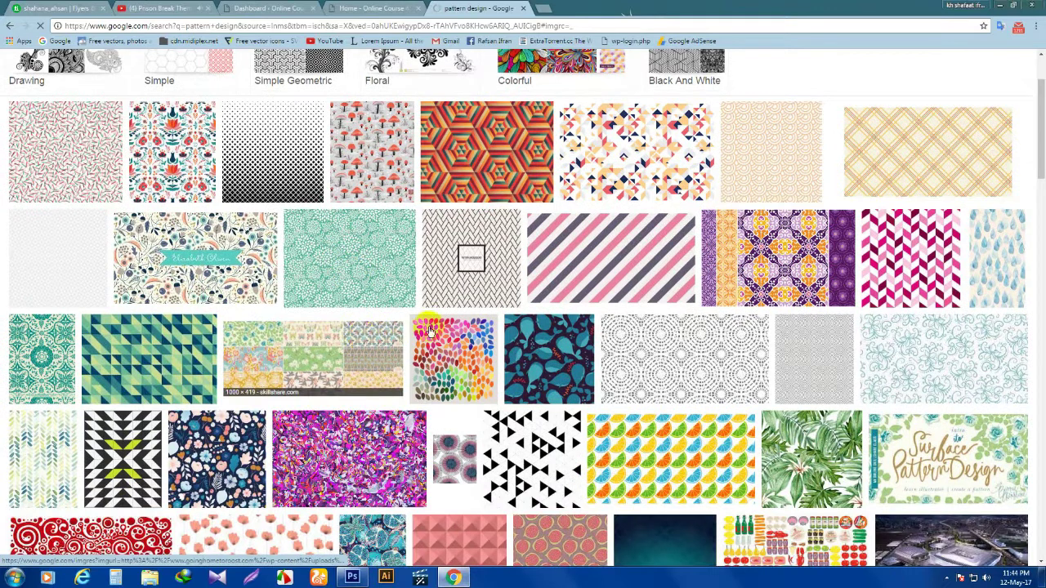
Save the 600 × 800 related version of the green and blue triangle pattern to the desktop as a JPEG, and return to Photoshop
click(176, 349)
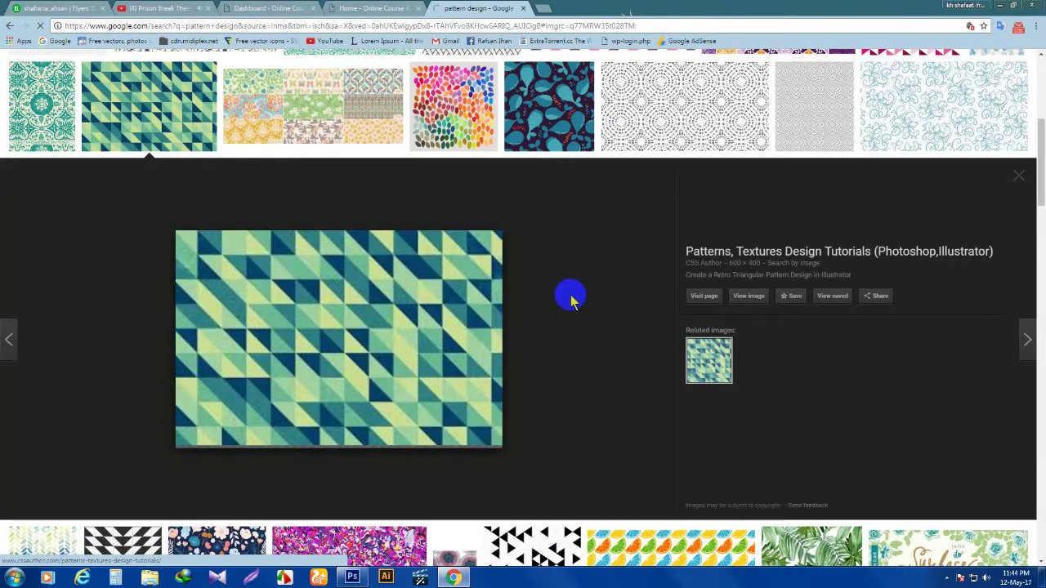
click(811, 363)
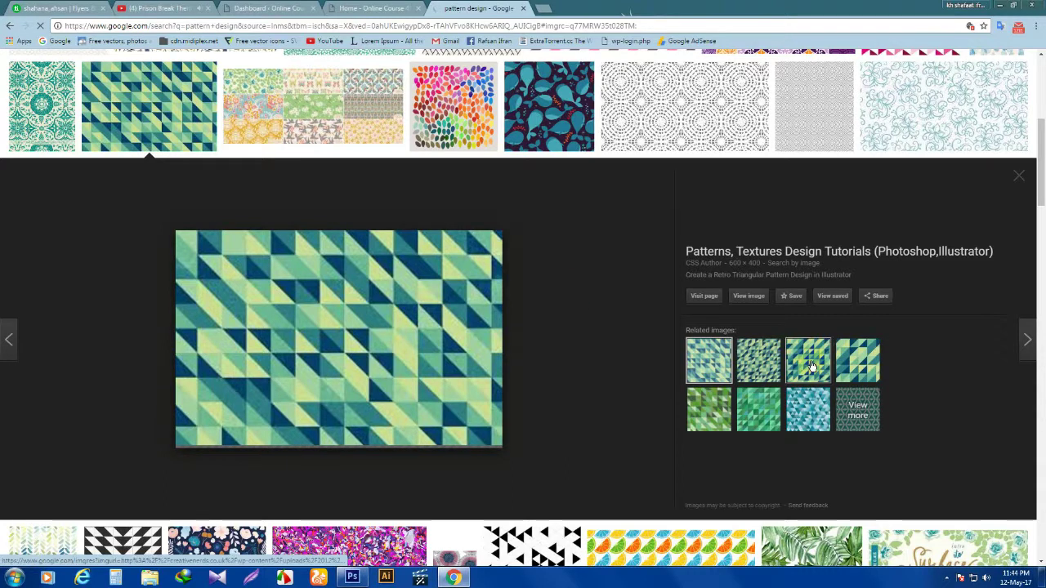
click(764, 368)
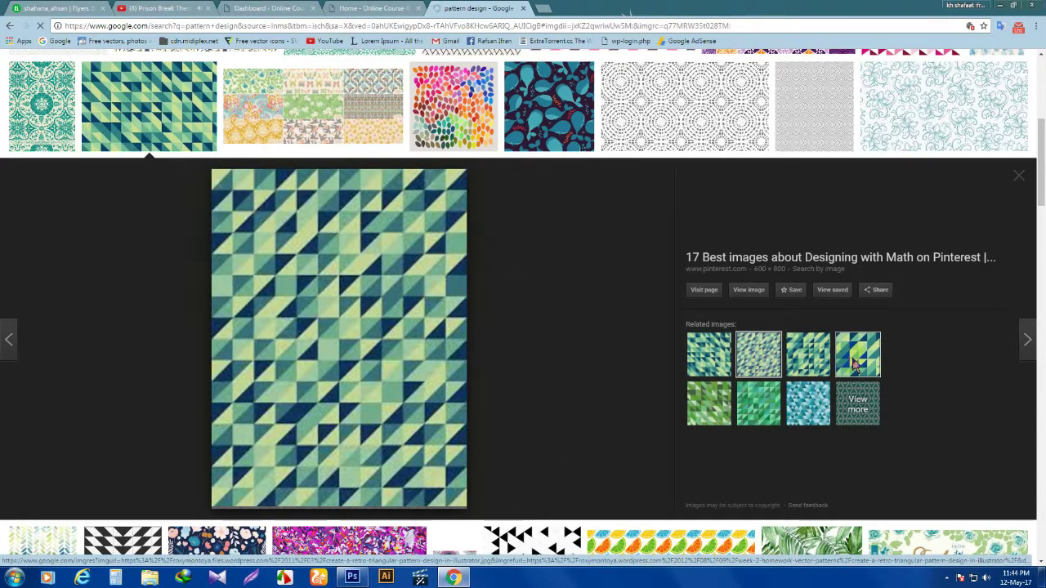
click(761, 369)
click(760, 367)
right_click(313, 270)
click(352, 367)
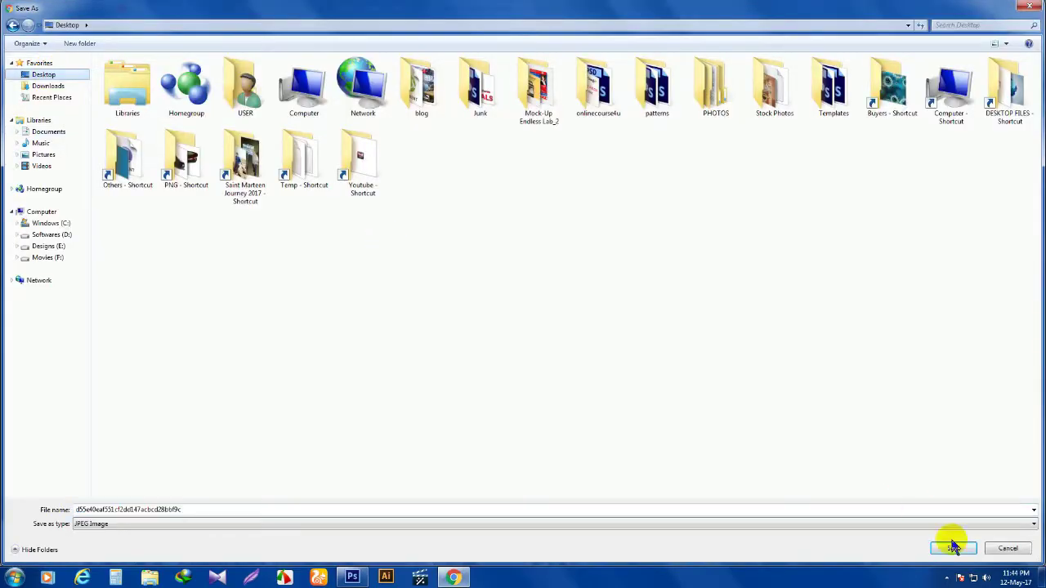
click(953, 549)
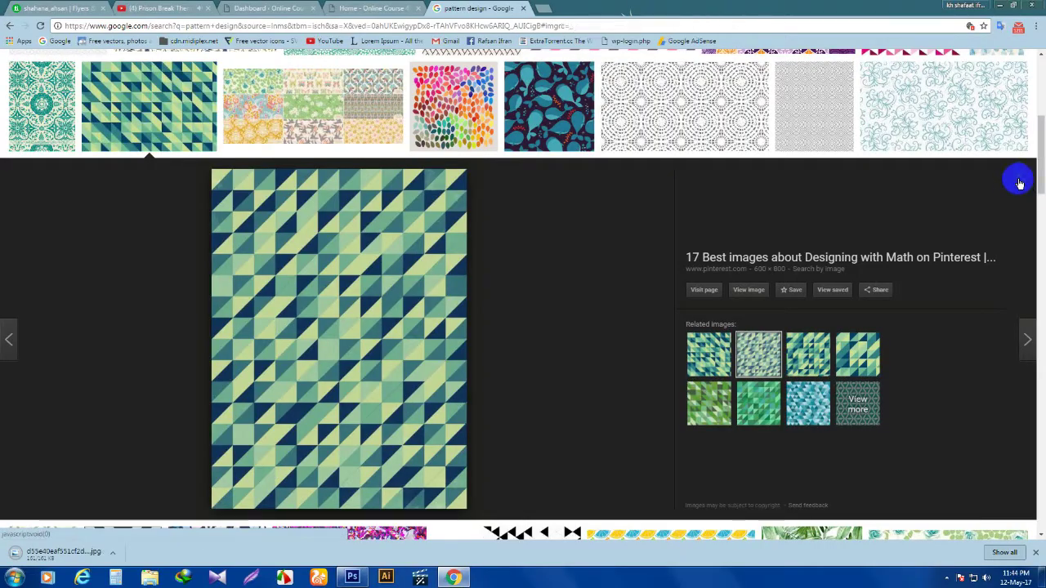
click(1018, 177)
click(997, 7)
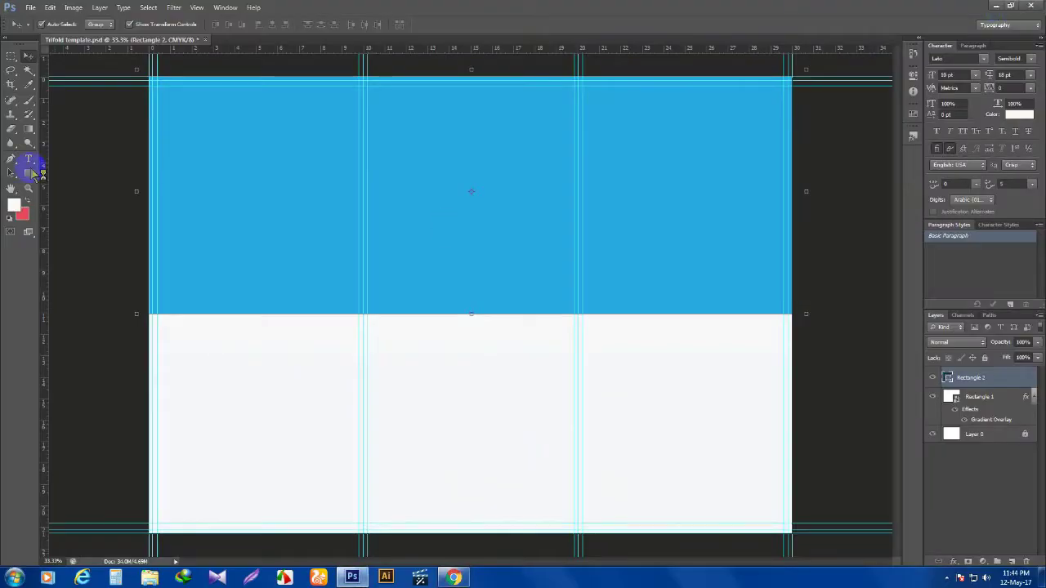
click(986, 577)
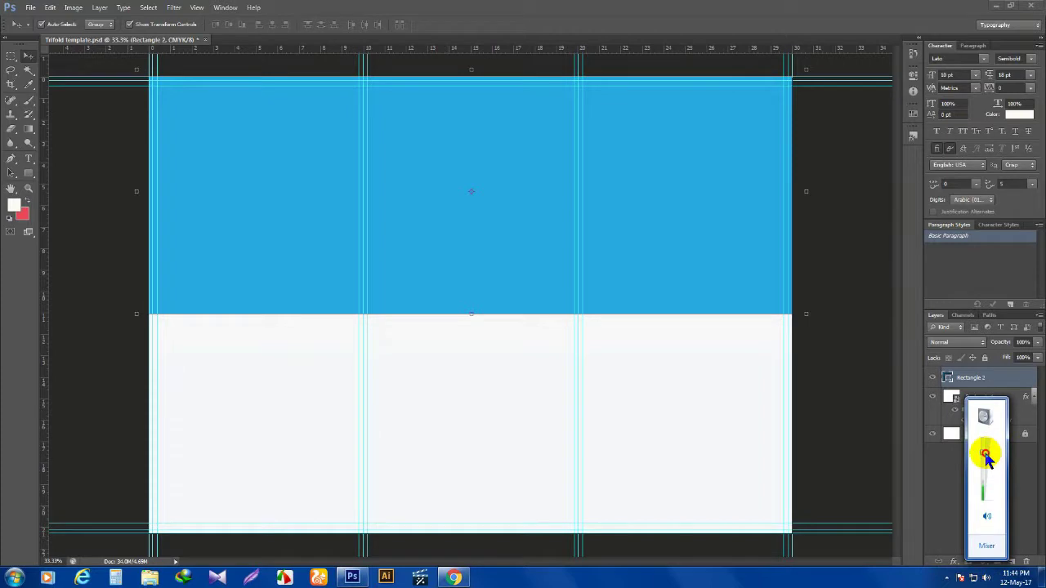
click(857, 469)
Place the saved triangle pattern JPEG from the desktop into the brochure, accepting the Camera Raw defaults
click(30, 8)
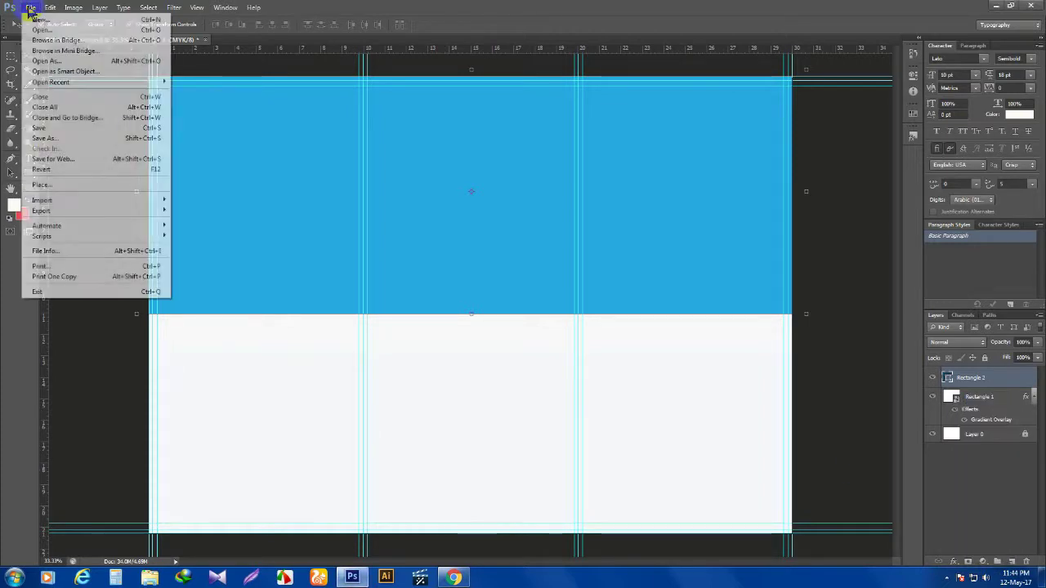
click(41, 185)
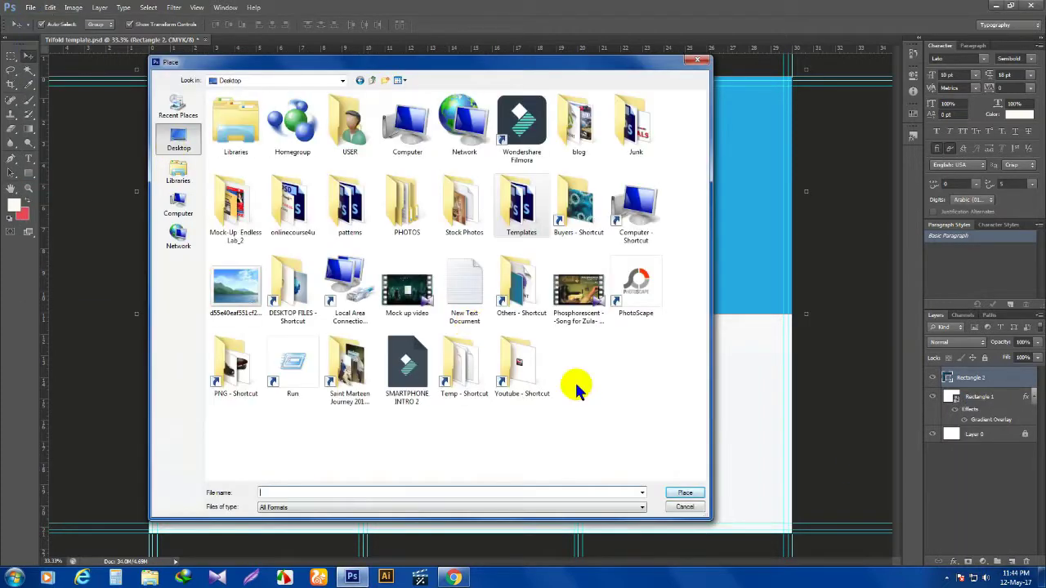
click(235, 286)
click(683, 495)
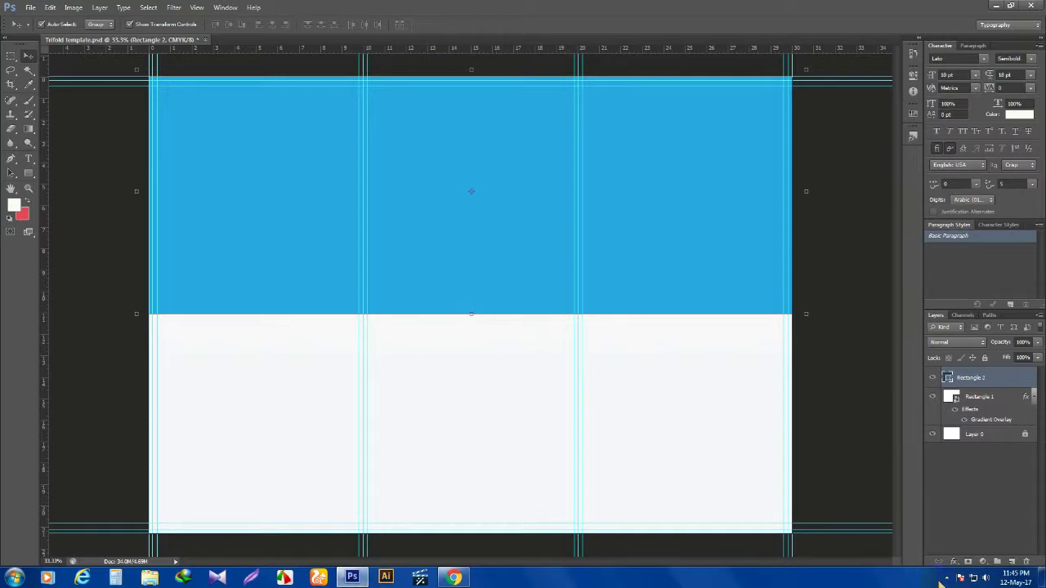
click(987, 578)
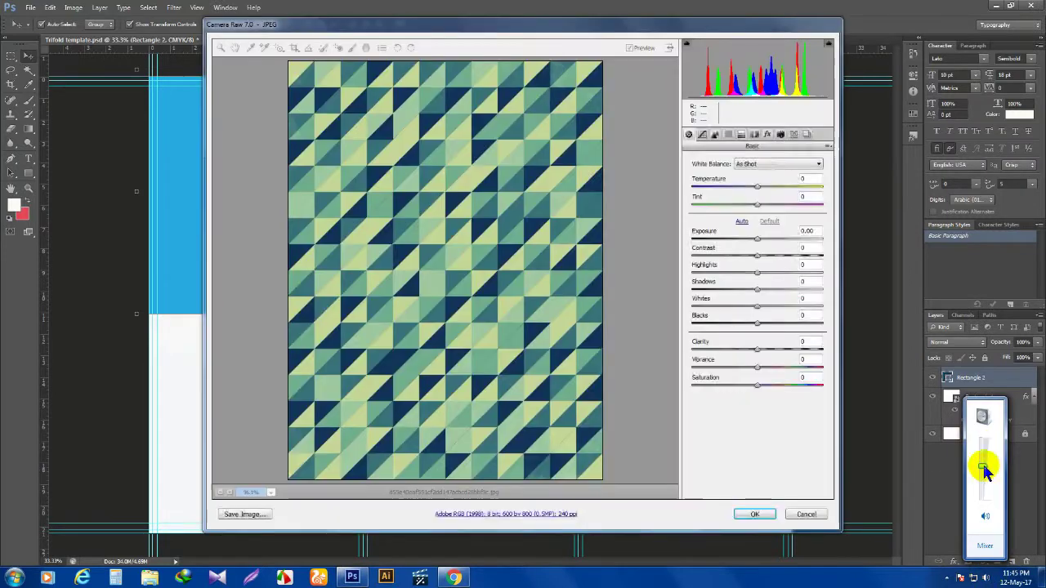
drag(983, 474, 984, 486)
click(917, 577)
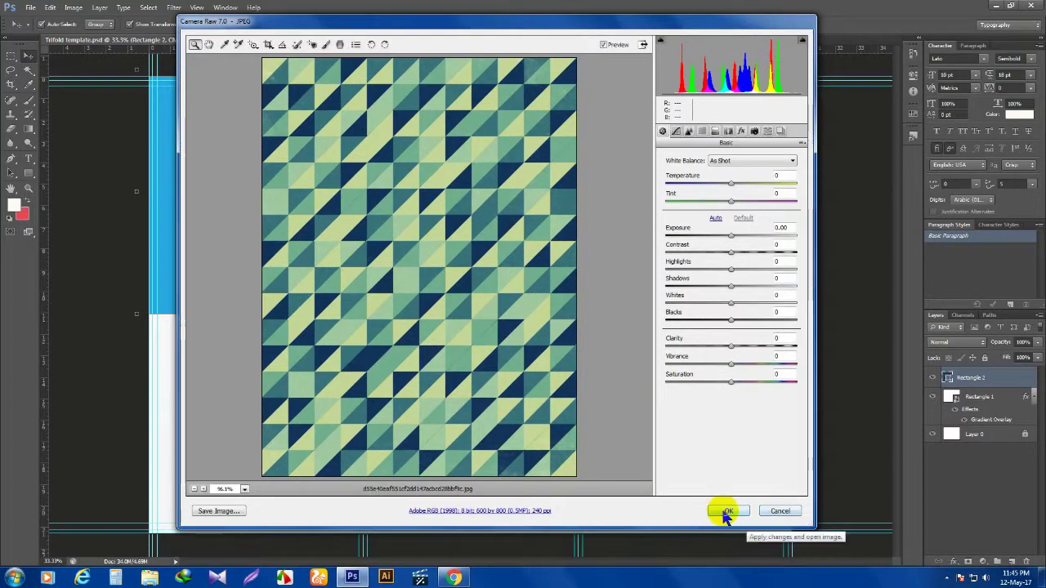
click(727, 511)
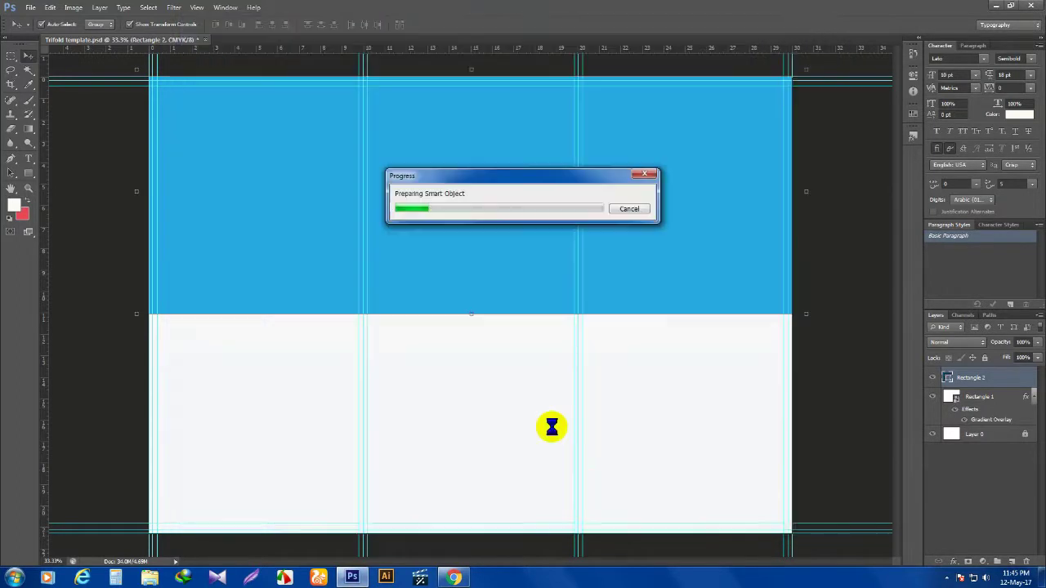
click(28, 55)
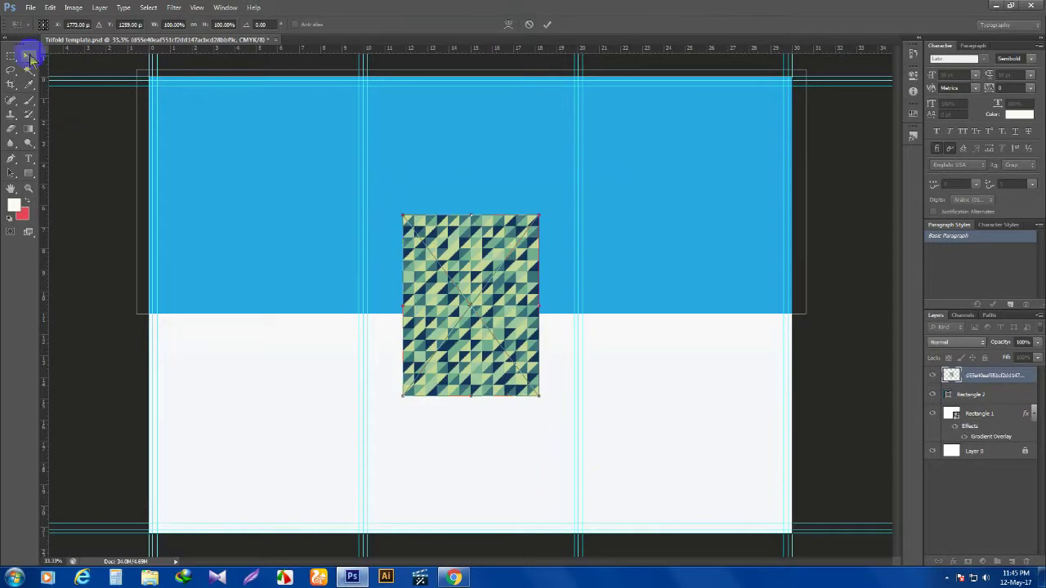
click(488, 216)
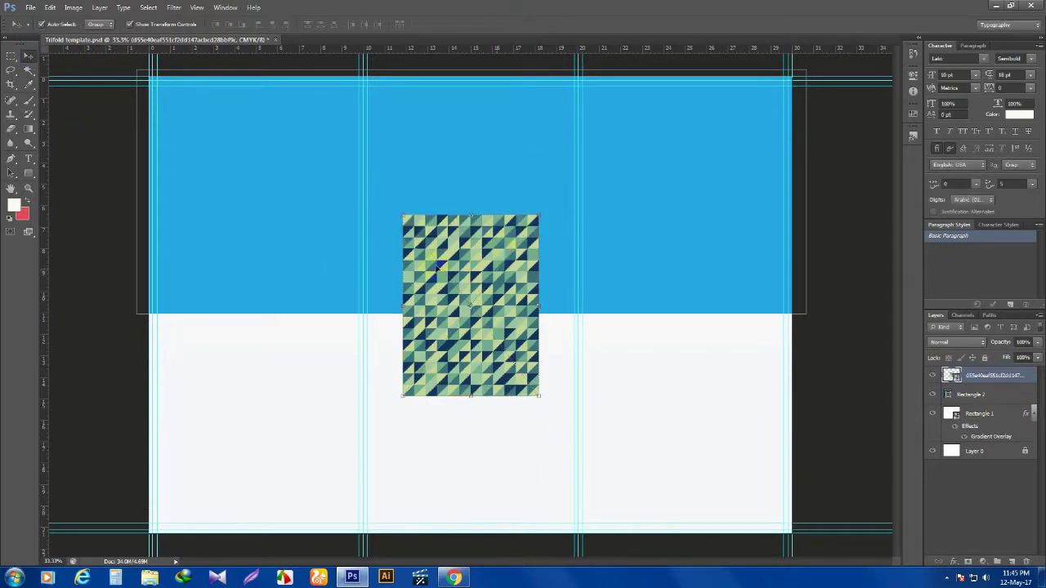
Rotate the placed pattern 90° into landscape orientation and scale it to about 363% so it covers the whole page
click(50, 12)
mouse_move(82, 219)
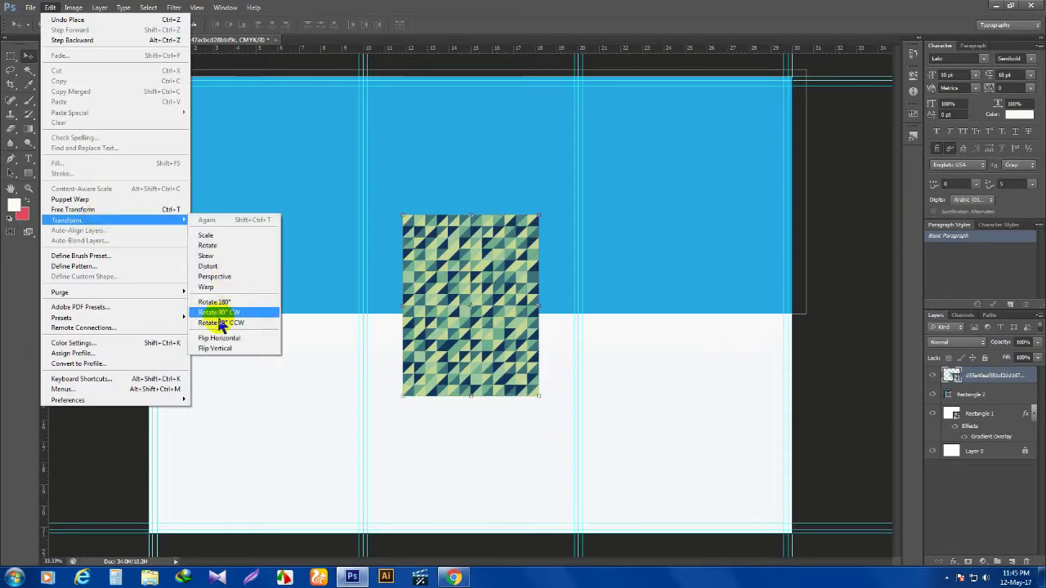
click(219, 315)
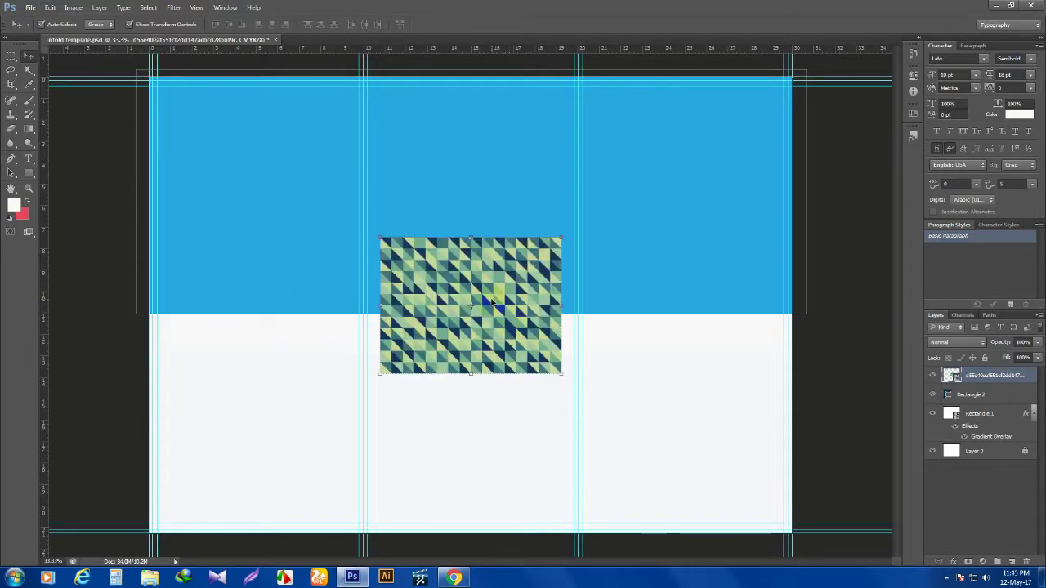
key(ctrl+t)
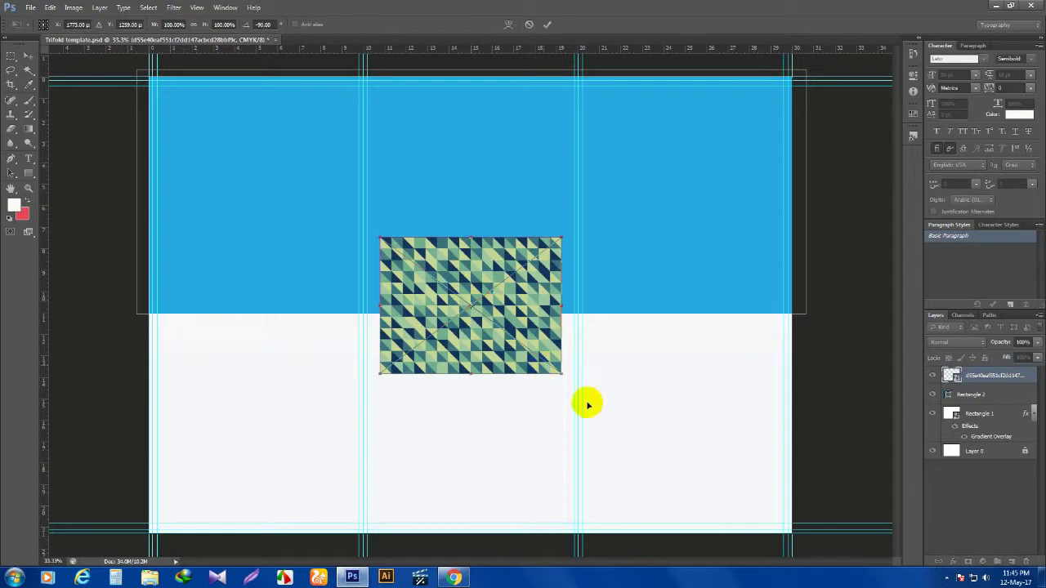
drag(561, 374, 829, 517)
click(28, 55)
click(460, 216)
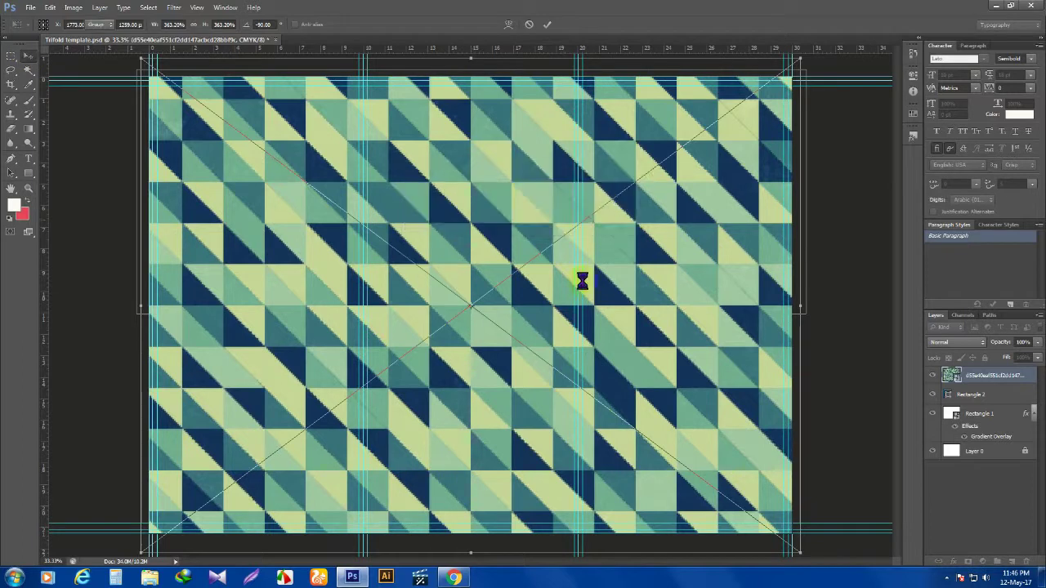
Clip the pattern layer to the blue header rectangle and lower its opacity to 7%
right_click(982, 382)
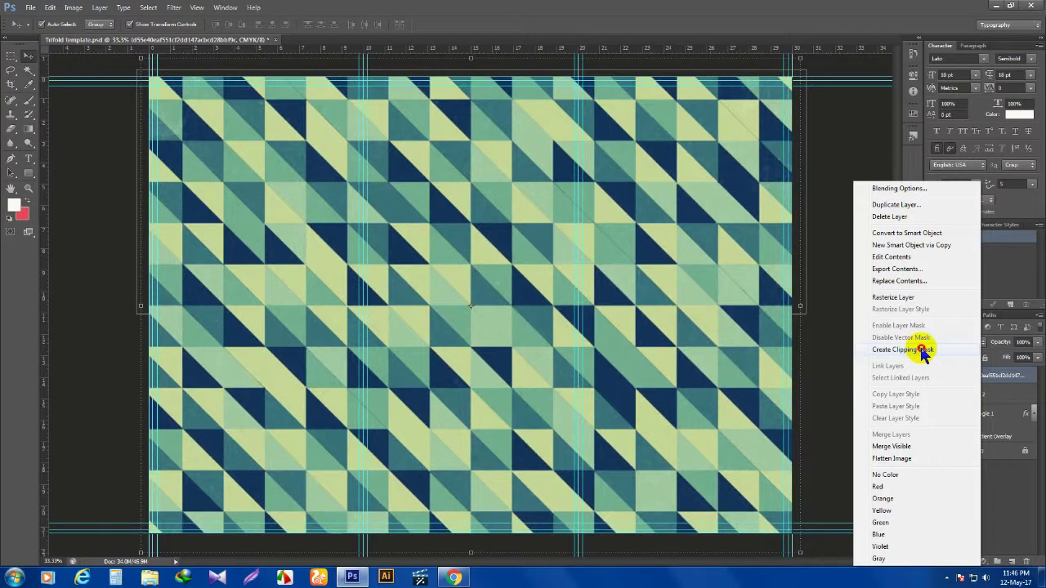
click(925, 351)
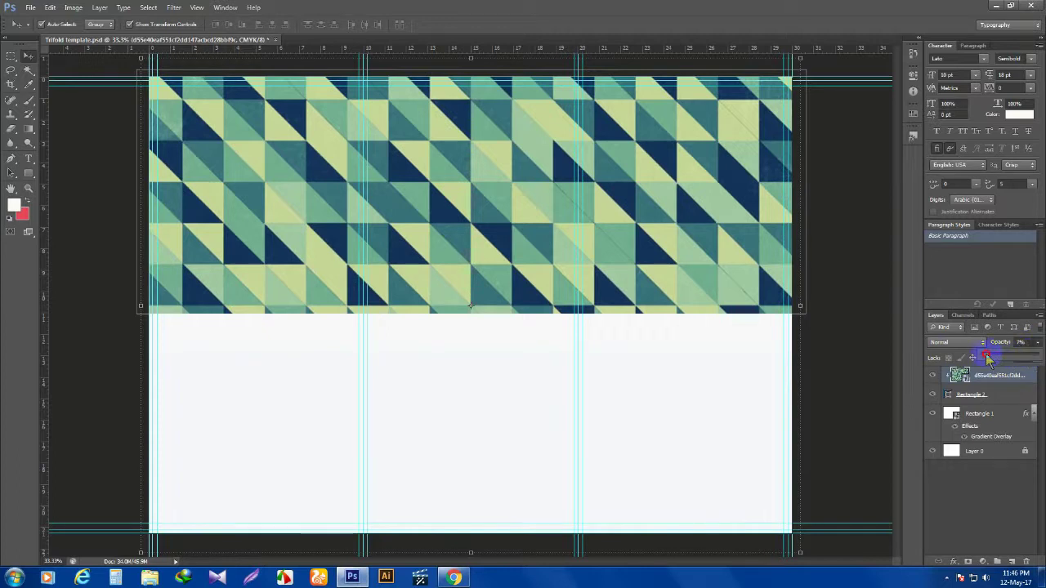
drag(986, 354, 985, 354)
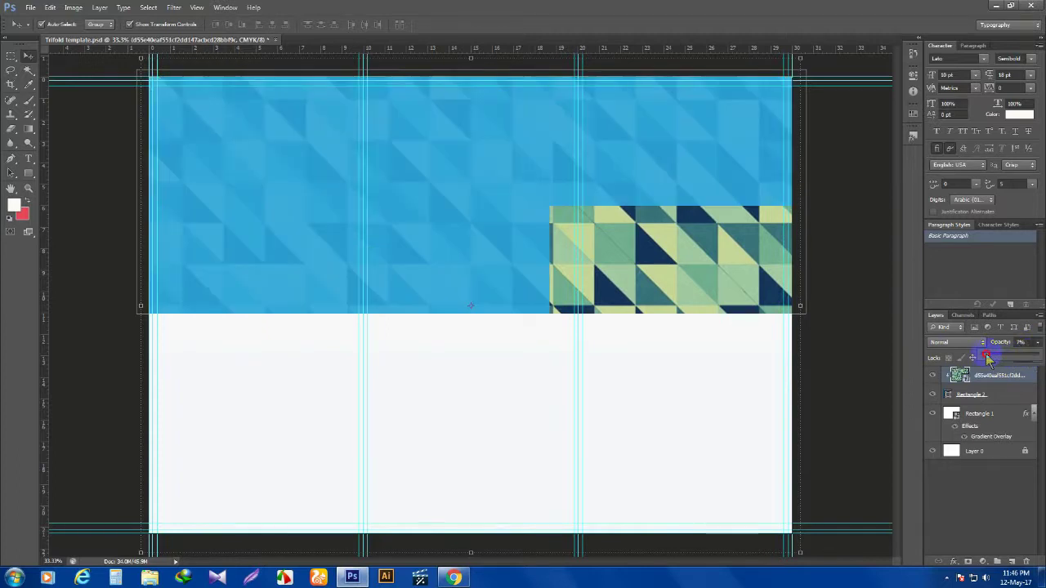
click(844, 319)
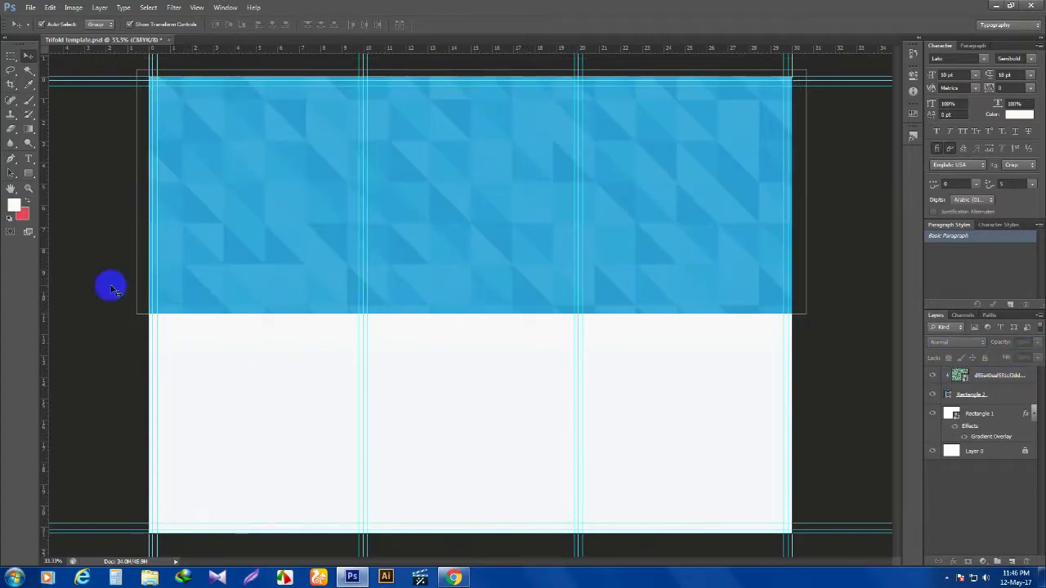
click(28, 188)
click(171, 208)
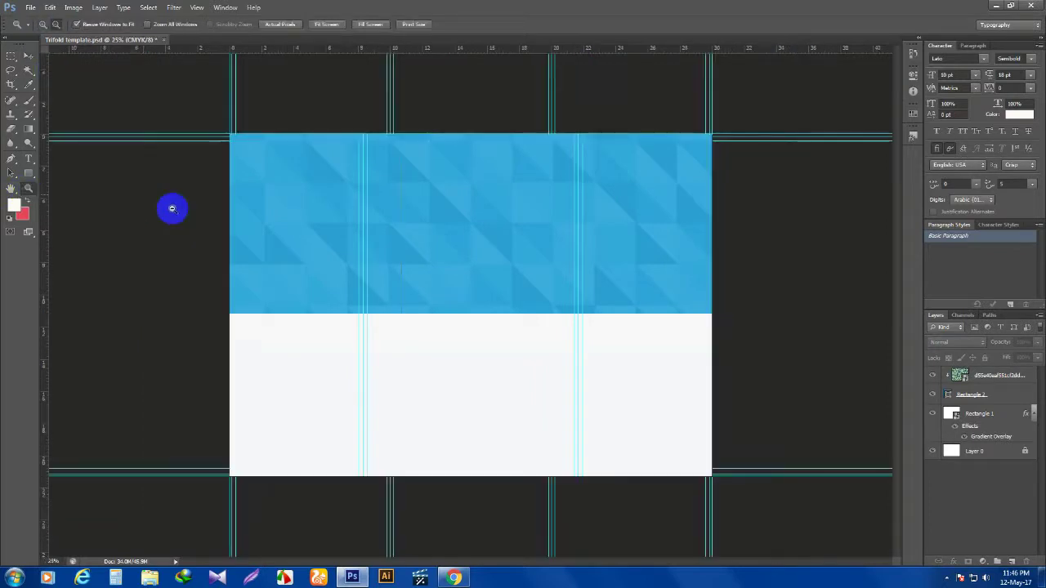
click(42, 24)
click(441, 299)
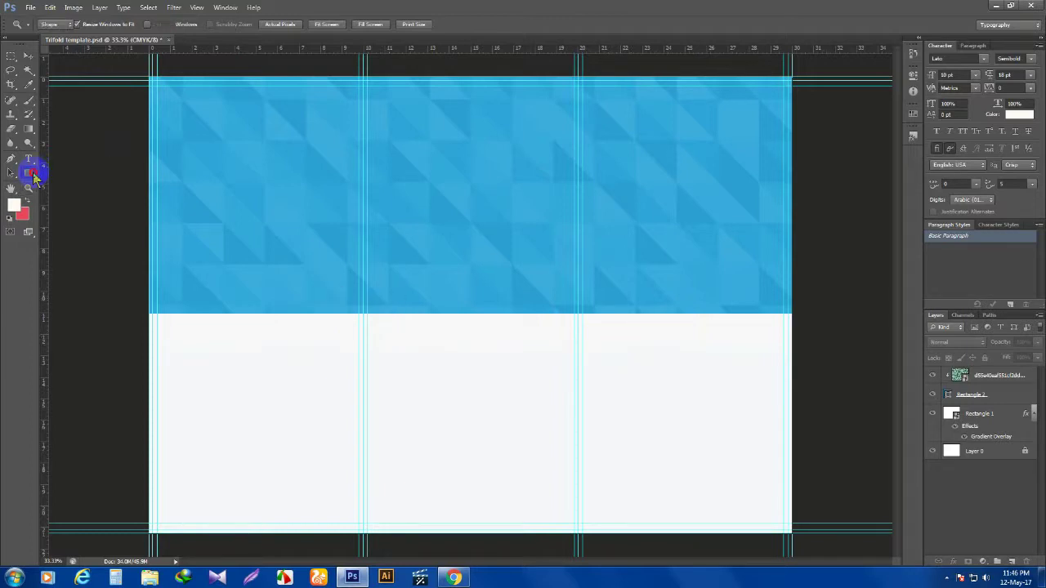
Draw a blue rectangle about 3747 × 660 px across the page's lower edge and reduce its height to about 54% as a footer band
click(33, 174)
drag(130, 426, 810, 546)
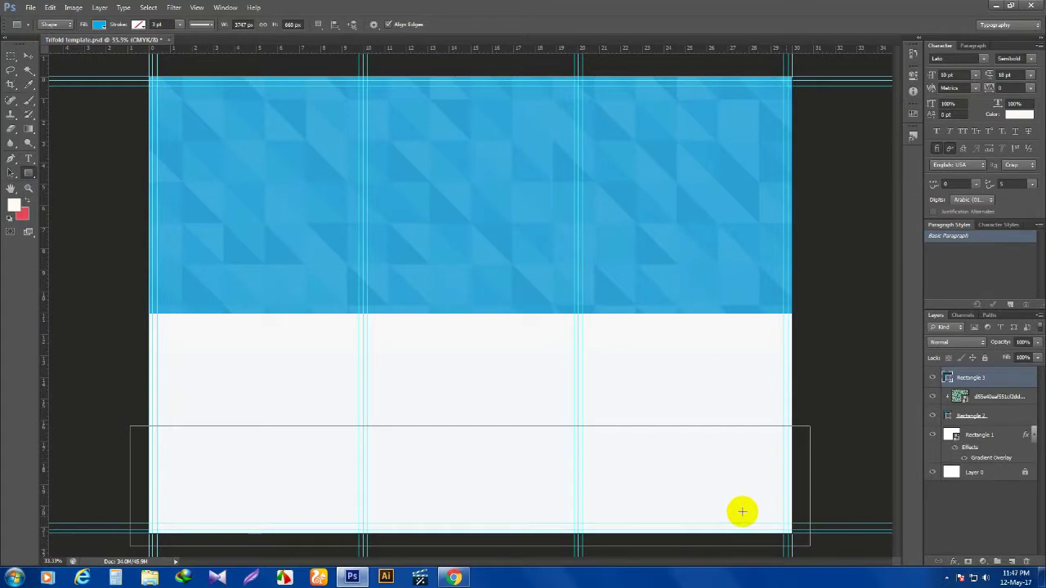
click(31, 60)
drag(474, 426, 482, 480)
click(28, 54)
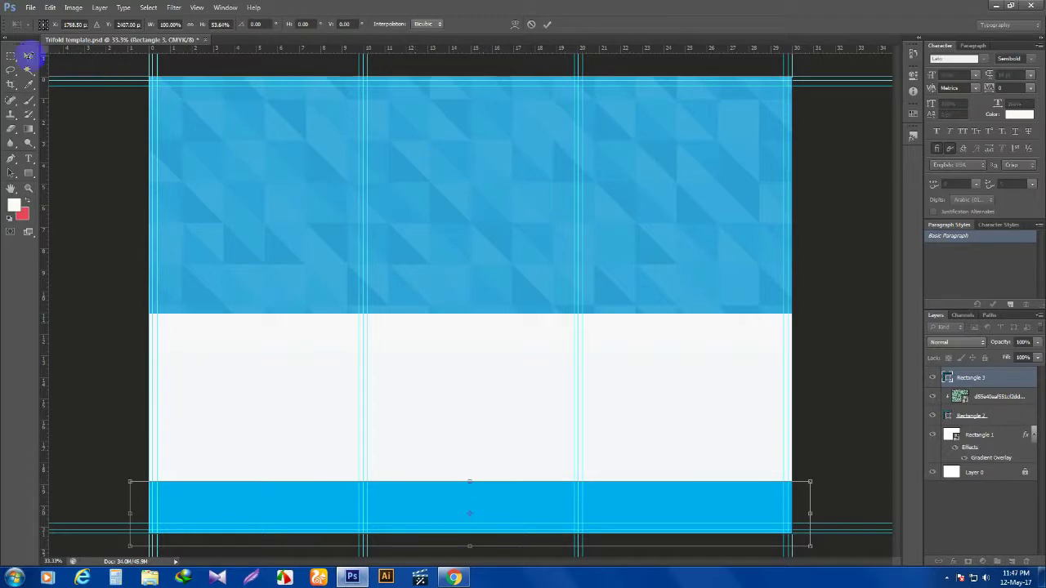
click(454, 217)
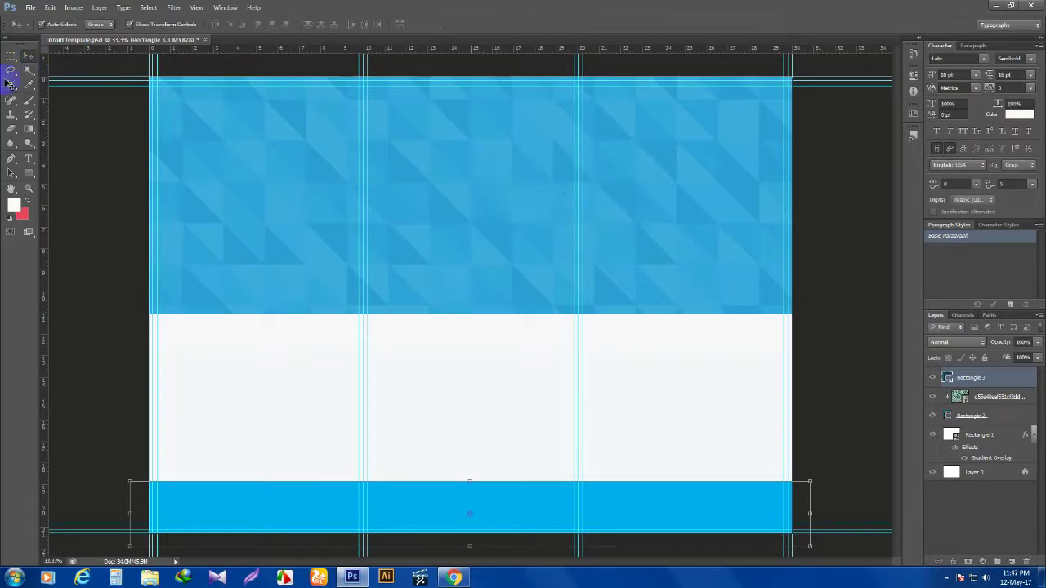
Change the JPEG and TIFF handling options in the Camera Raw preferences
click(50, 8)
mouse_move(131, 400)
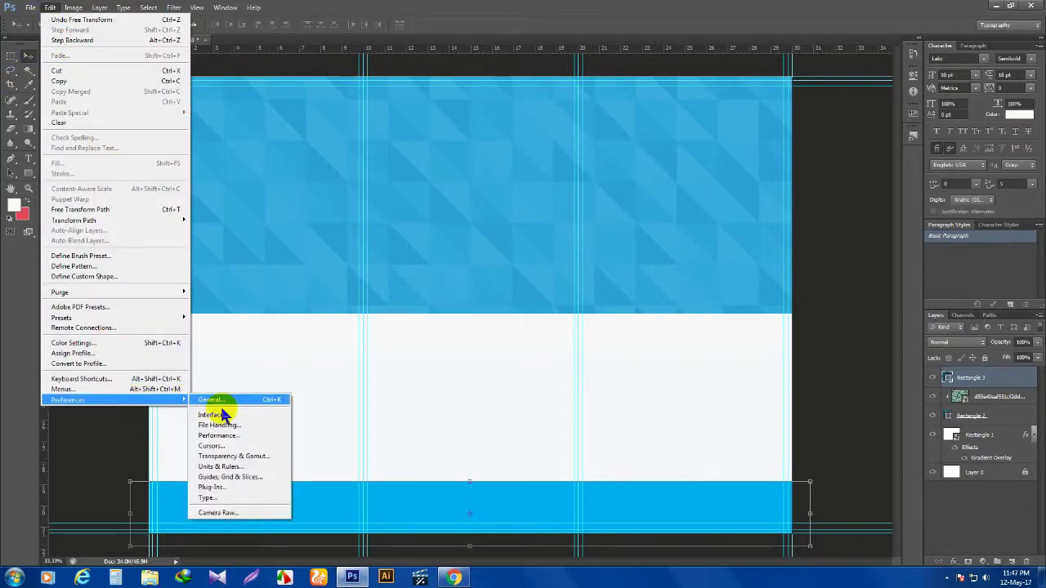
click(237, 513)
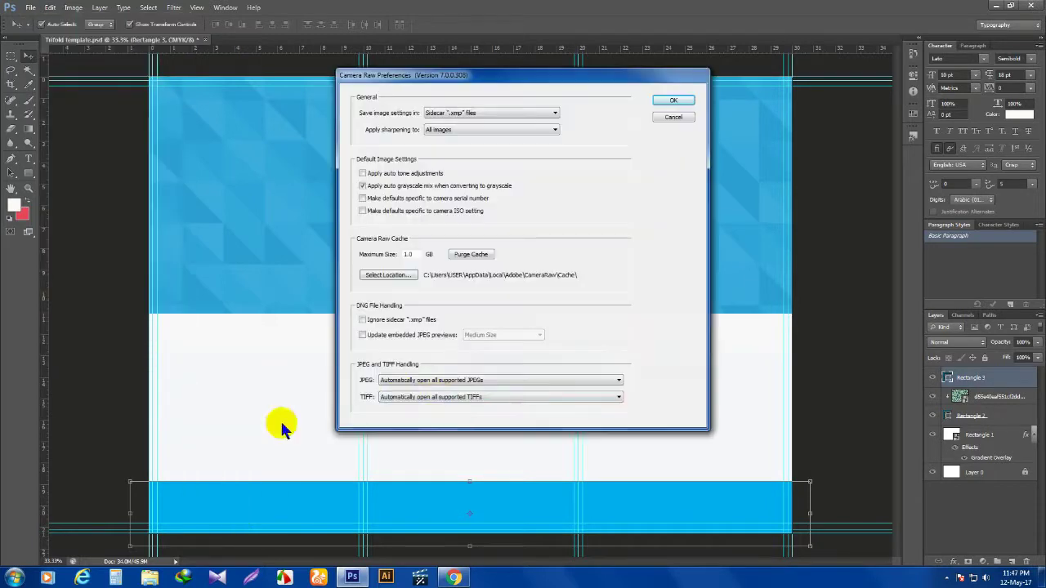
click(437, 382)
click(434, 406)
click(434, 398)
click(472, 423)
click(674, 101)
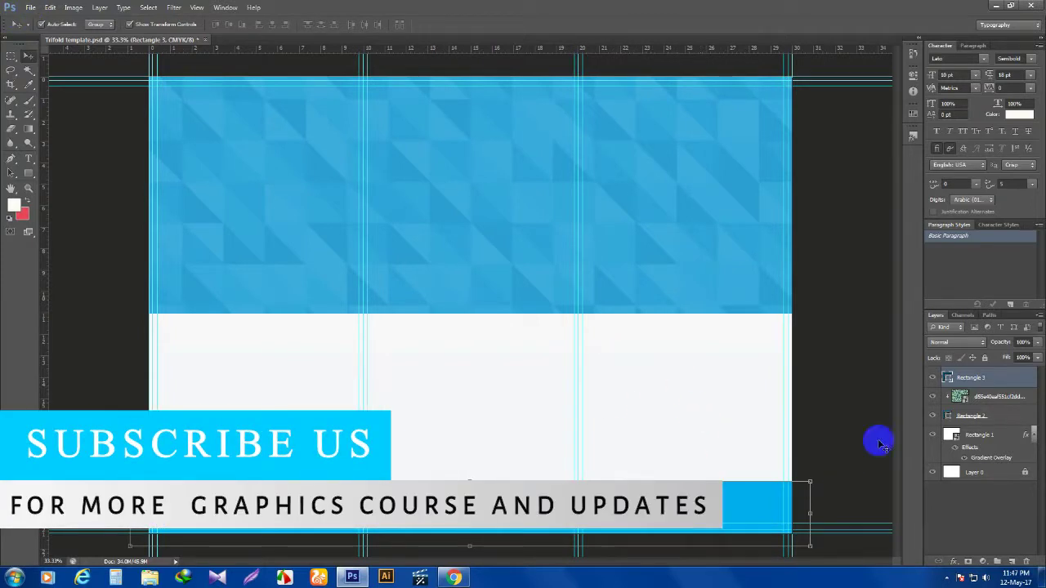
Place the office meeting photo pexels-photo-57825 from the Stock Photos folder into the brochure
click(29, 8)
click(41, 184)
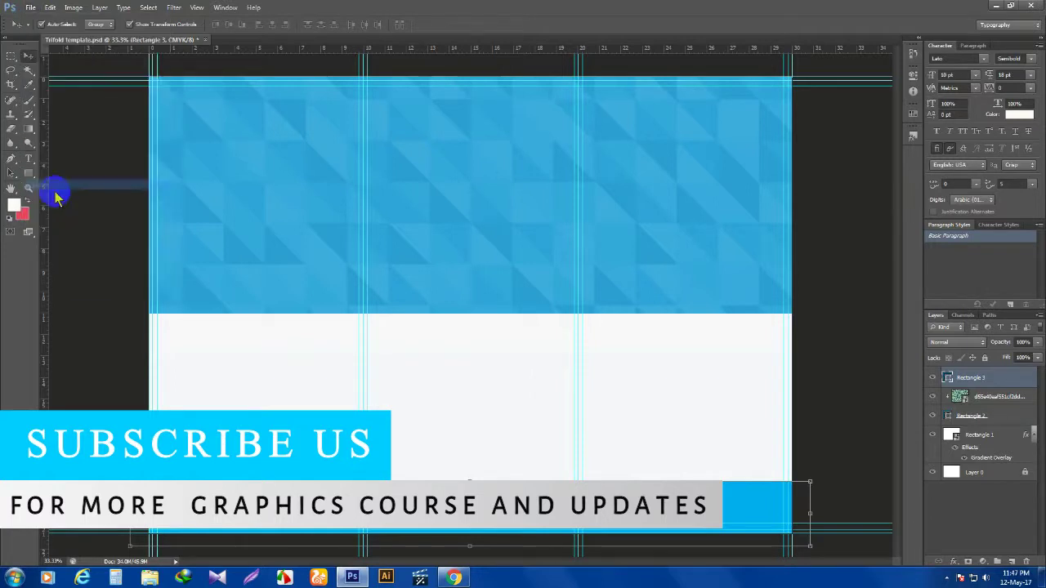
double_click(458, 219)
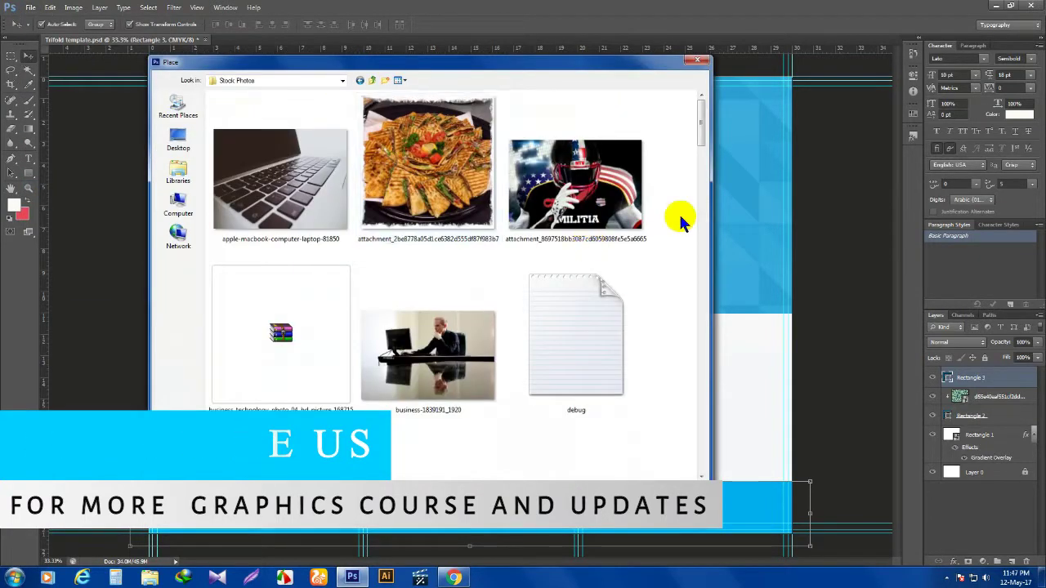
scroll(675, 219, down, 5)
scroll(678, 217, down, 10)
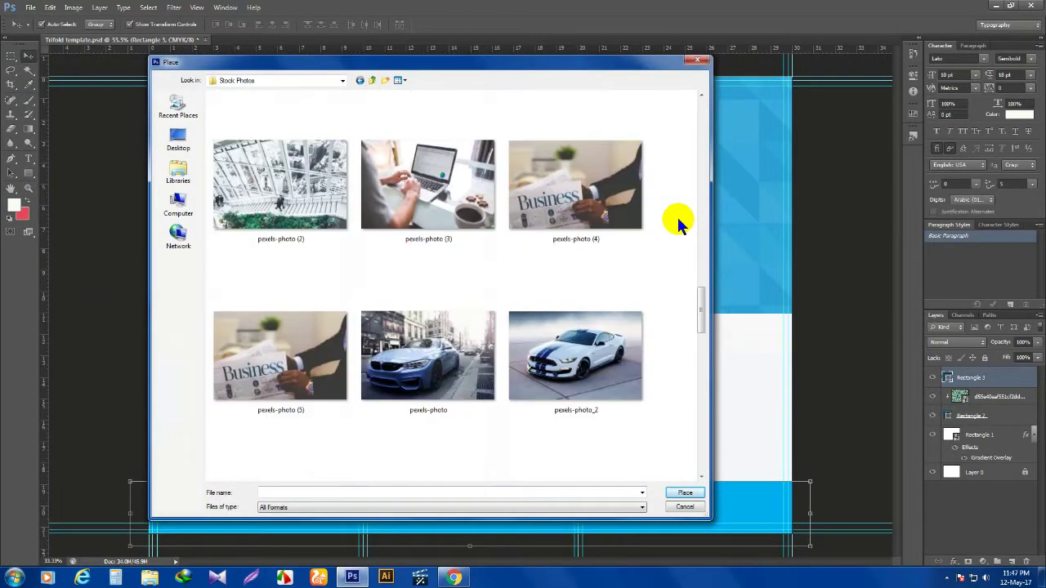
scroll(677, 219, down, 3)
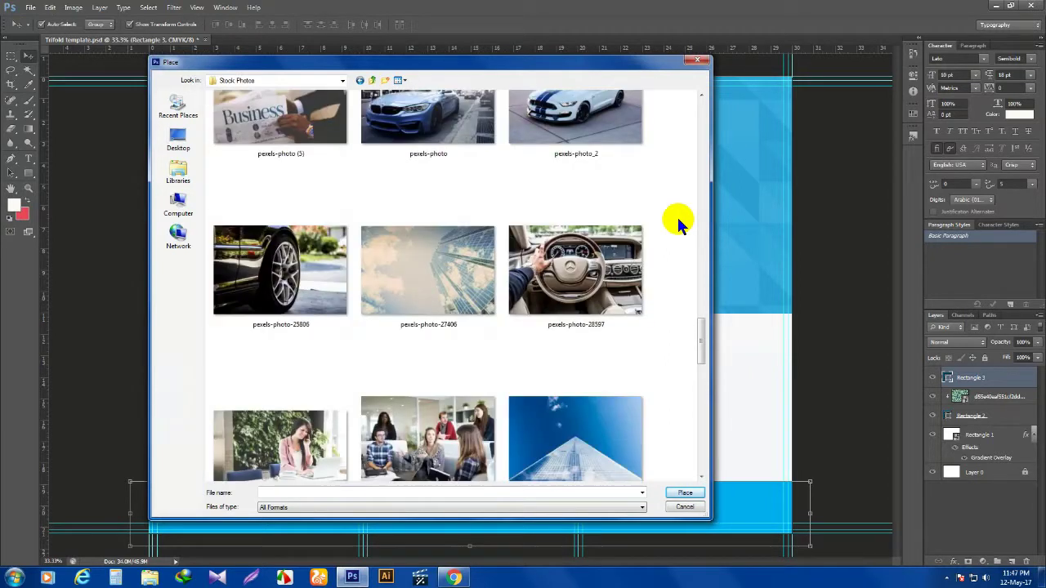
click(466, 433)
click(684, 493)
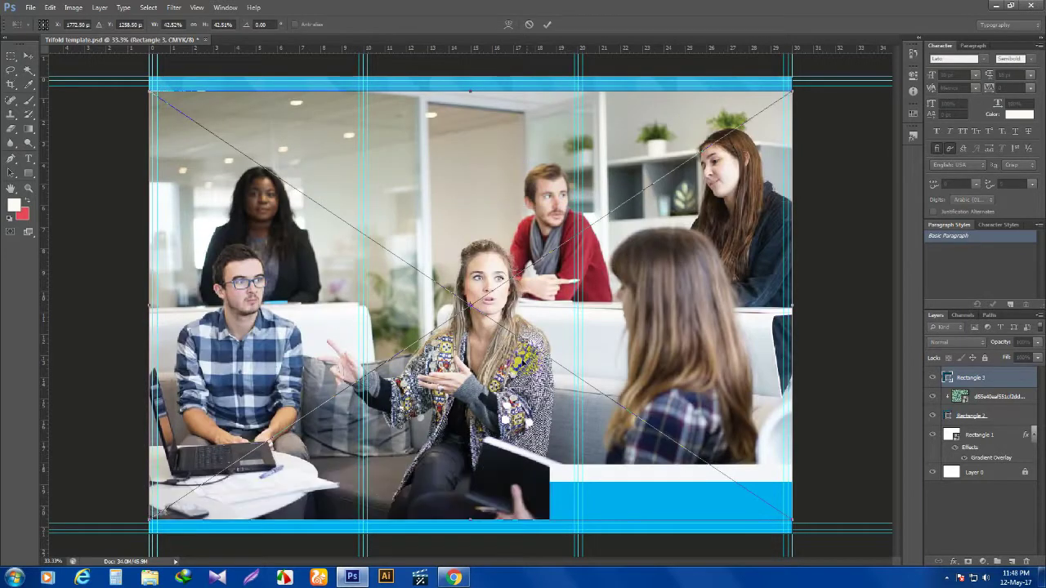
Scale the placed meeting photo down to about 16.33% and apply the transformation
drag(763, 502, 577, 416)
click(28, 56)
click(452, 215)
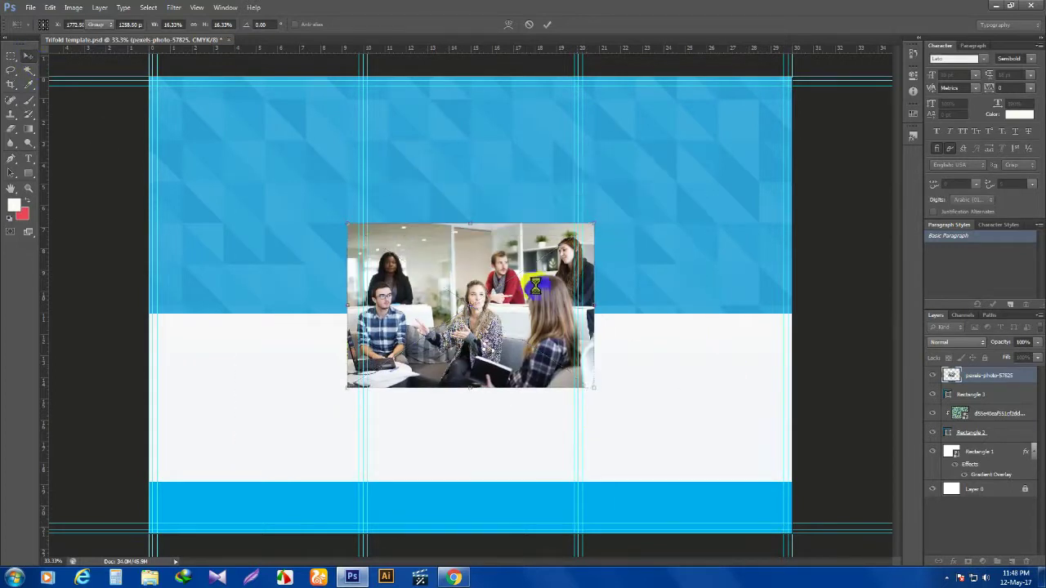
Move the photo beneath the blue rectangle layers and fit it into the right panel's white area, enlarging it slightly
drag(983, 419, 981, 437)
drag(539, 362, 755, 461)
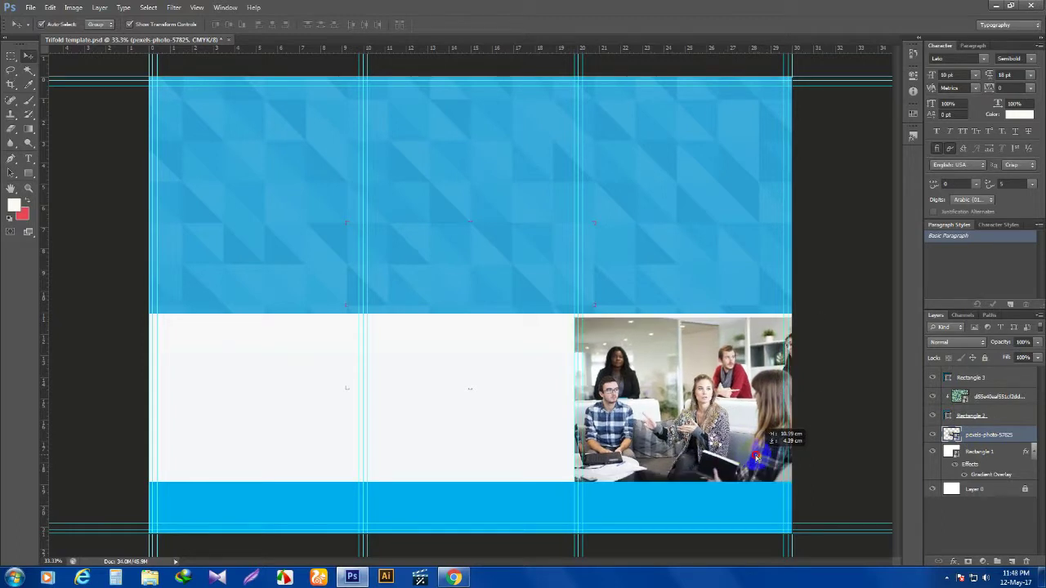
key(ctrl+t)
drag(834, 306, 834, 306)
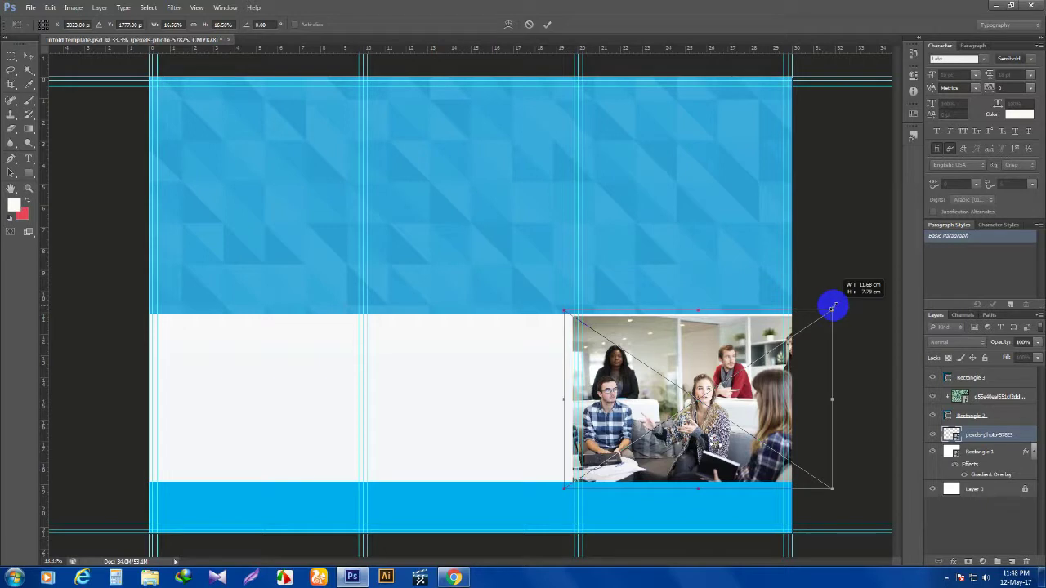
click(28, 55)
click(468, 218)
drag(689, 429, 693, 428)
click(866, 395)
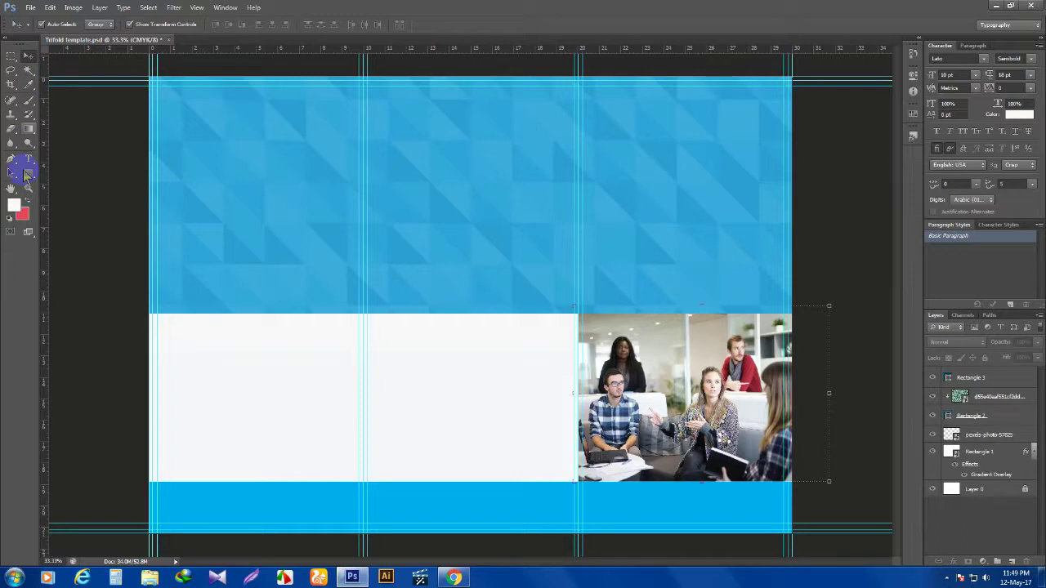
Add a paragraph text box reading Corporate Business at 14 pt in the blue header of the right panel
click(28, 160)
drag(588, 107, 780, 261)
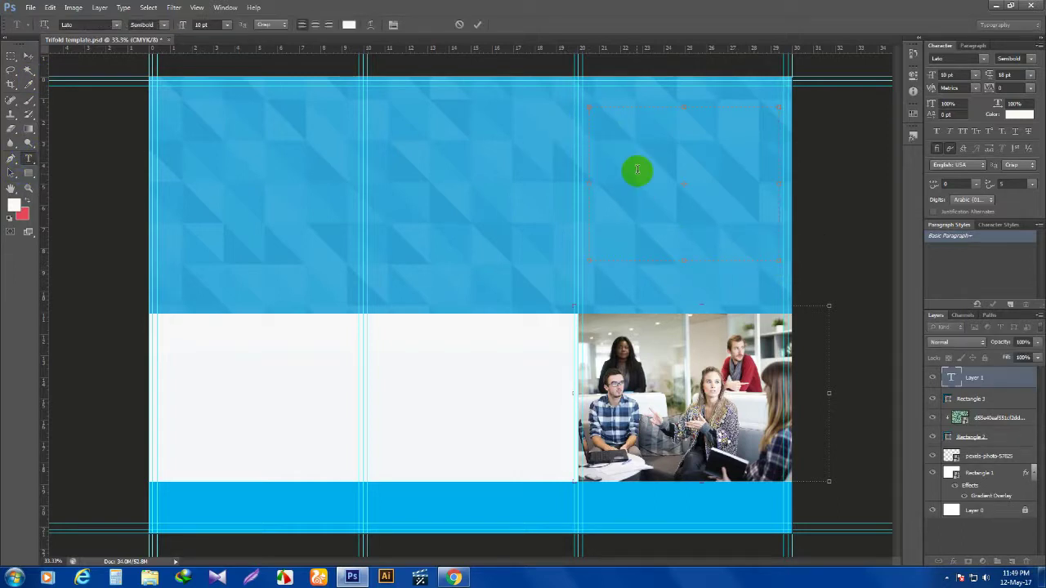
click(227, 25)
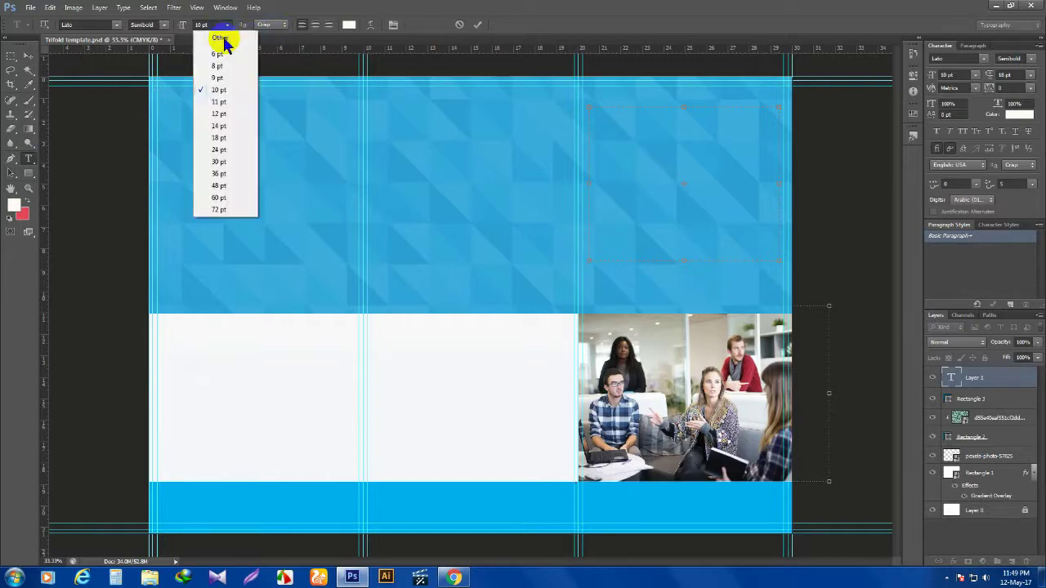
click(227, 134)
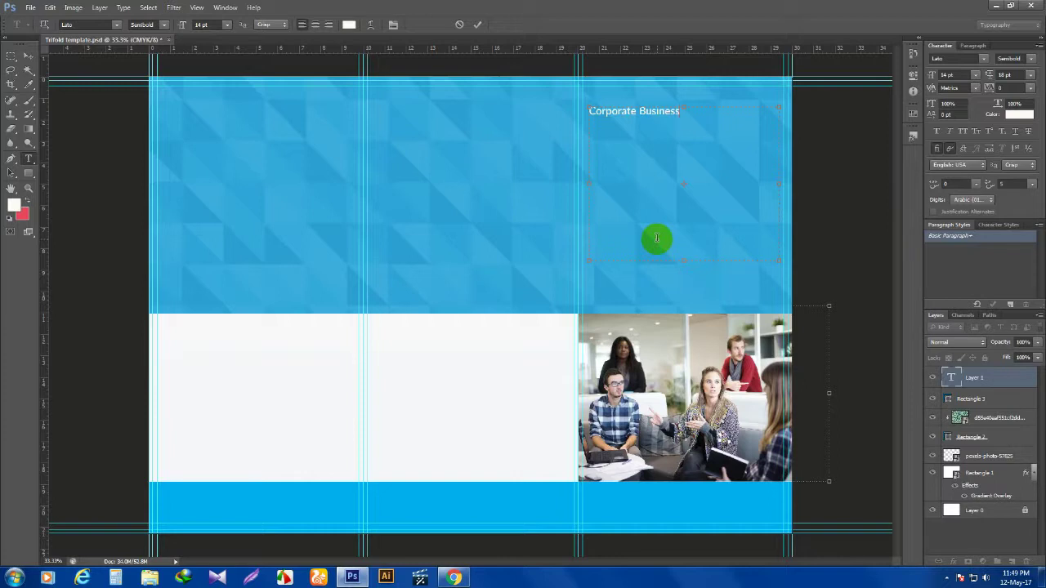
Enlarge the Corporate Business heading to 29 pt and shorten its text box to about 1.3 cm high
drag(685, 116, 575, 119)
drag(179, 27, 189, 27)
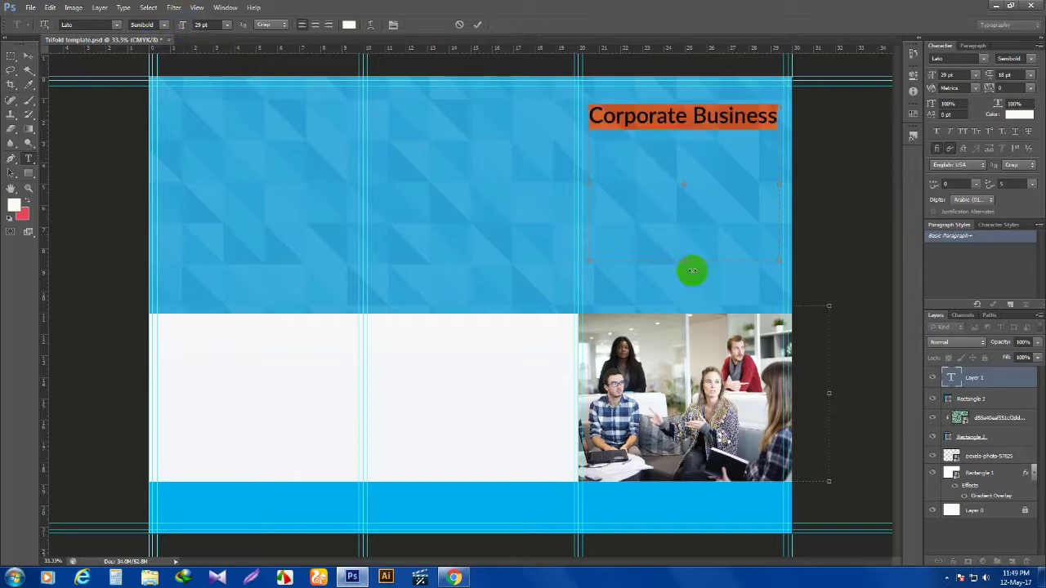
drag(683, 260, 675, 139)
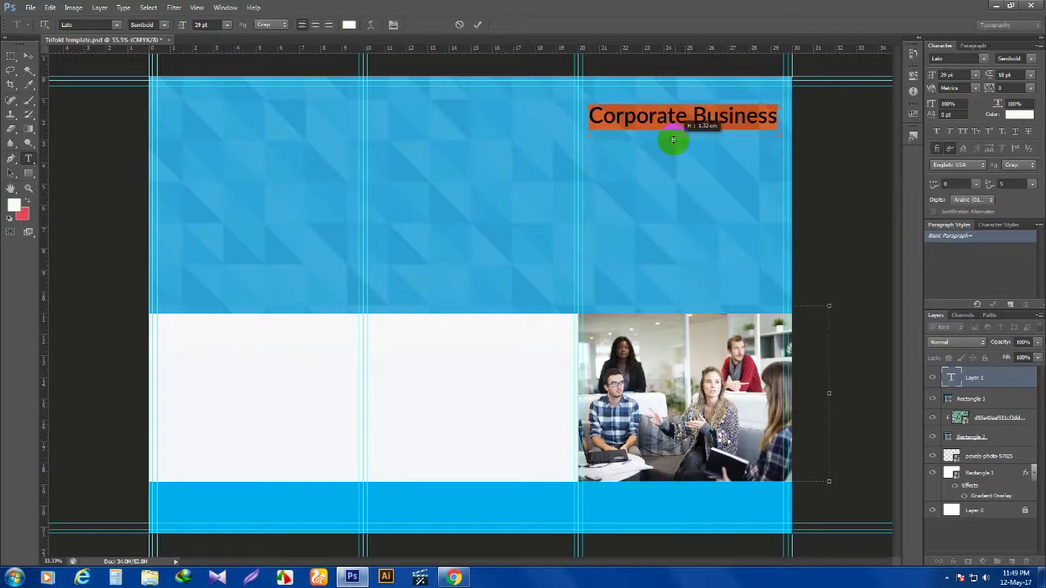
click(31, 57)
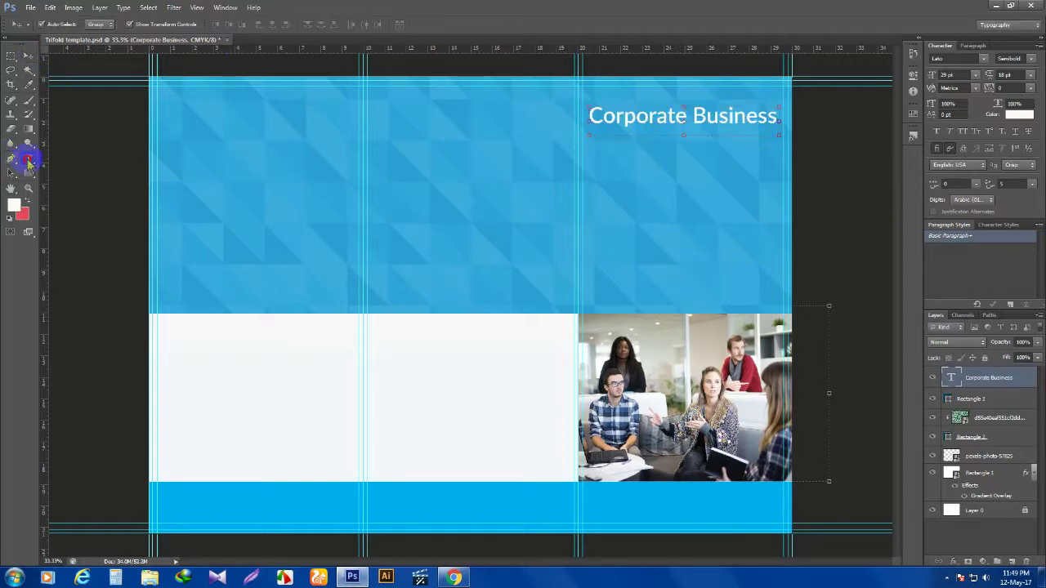
Change the Corporate Business heading's font to Nexa Bold
click(29, 161)
drag(773, 117, 119, 53)
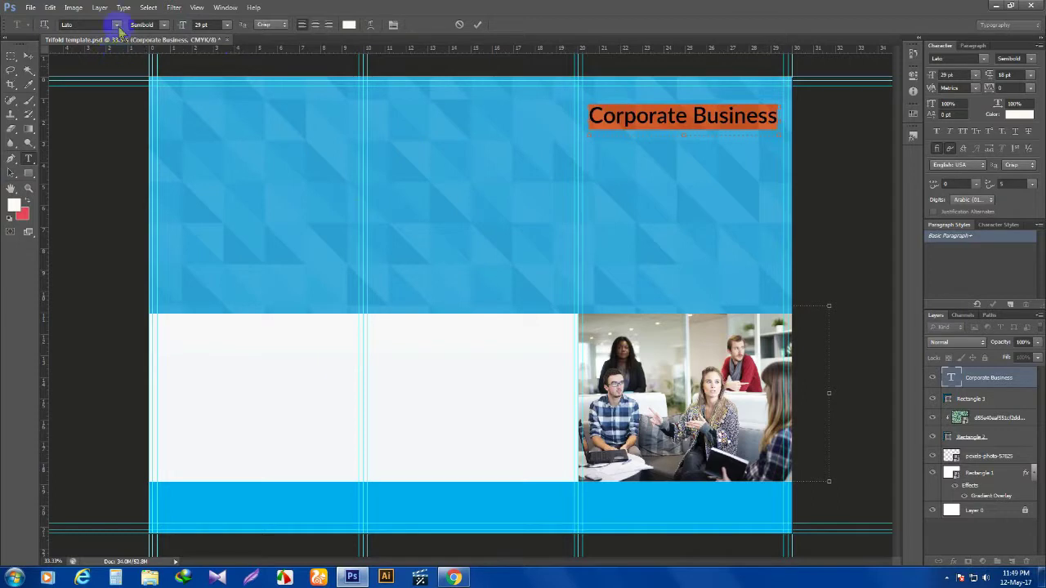
click(117, 25)
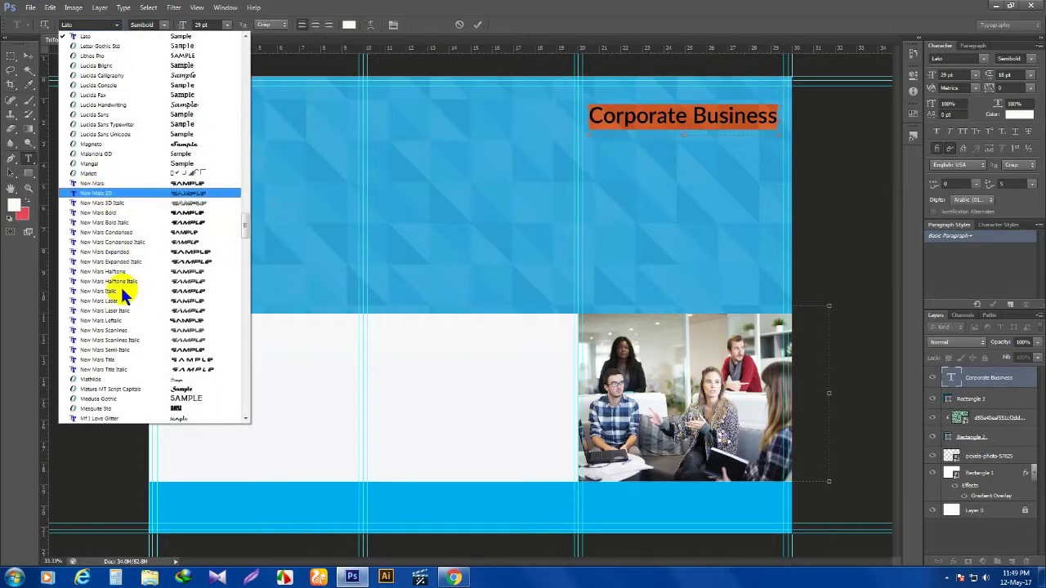
drag(245, 221, 245, 245)
click(117, 227)
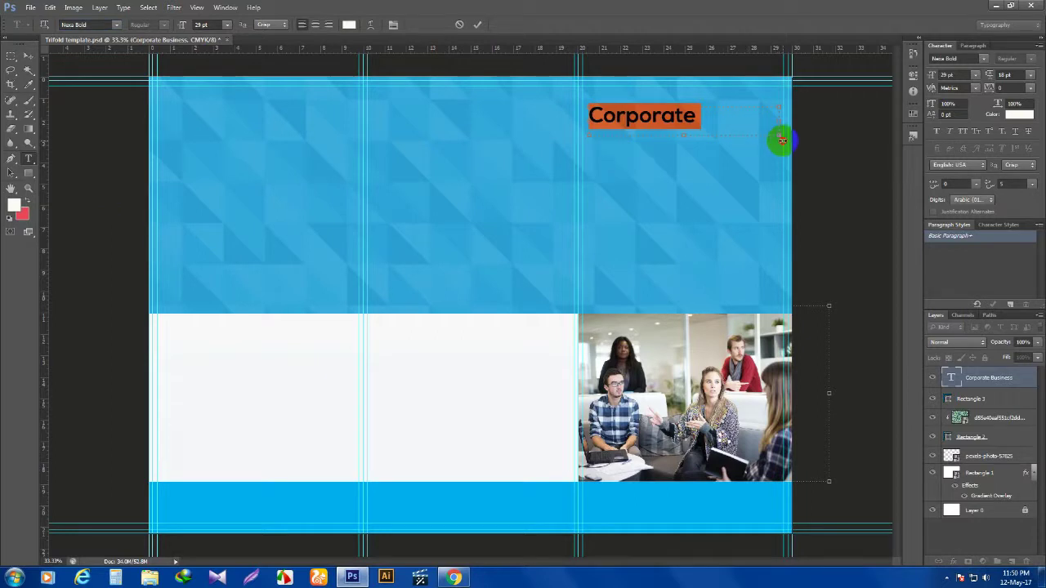
Widen the heading's text box and set its text to 25 pt with Strong anti-aliasing
drag(781, 141, 813, 137)
drag(187, 27, 185, 28)
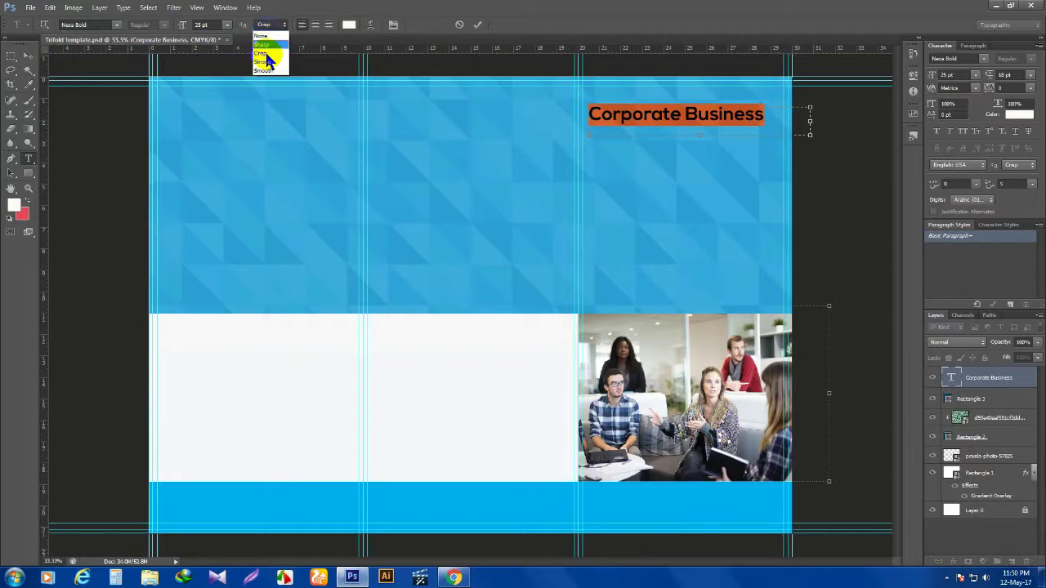
click(28, 59)
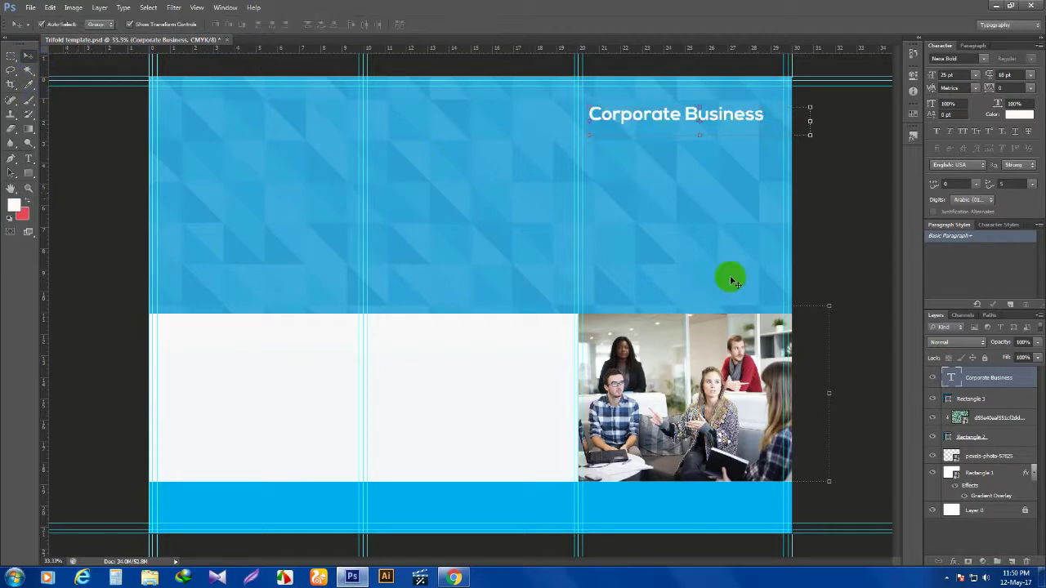
Add the text LOGO HERE above the Corporate Business heading and shift both lines lower in the blue header
drag(646, 121, 647, 150)
click(29, 160)
drag(590, 93, 773, 131)
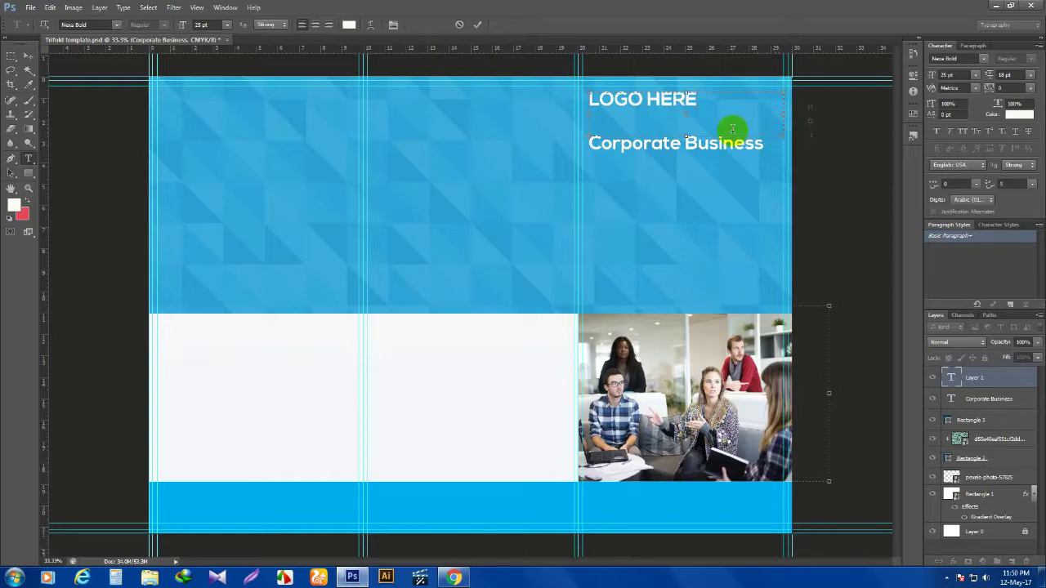
drag(697, 118, 666, 174)
click(27, 57)
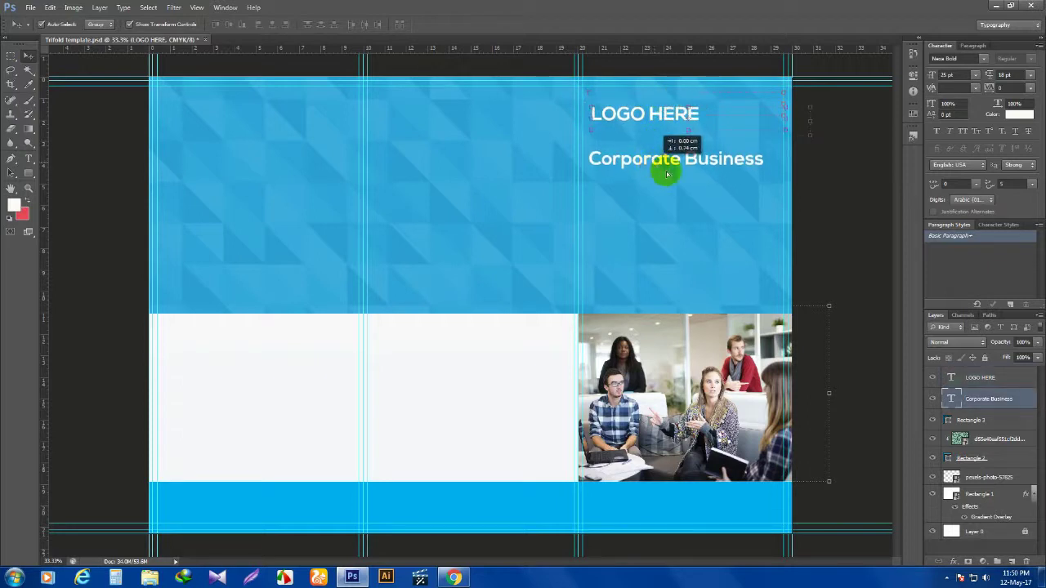
click(889, 226)
Switch to Chrome, search Google for LOREUM IPSUM in a new tab and open the lipsum.com result
click(455, 577)
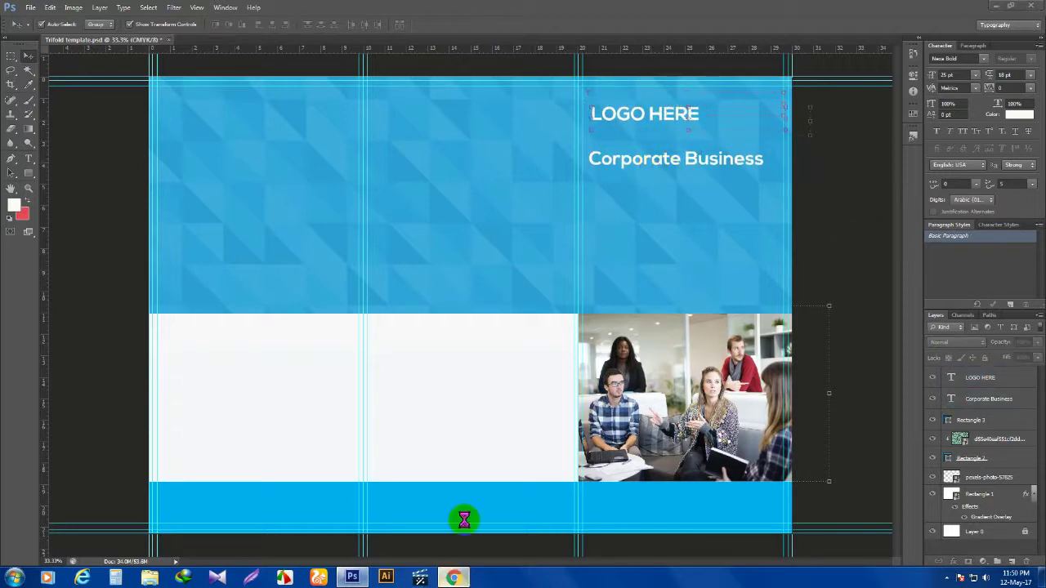
click(545, 12)
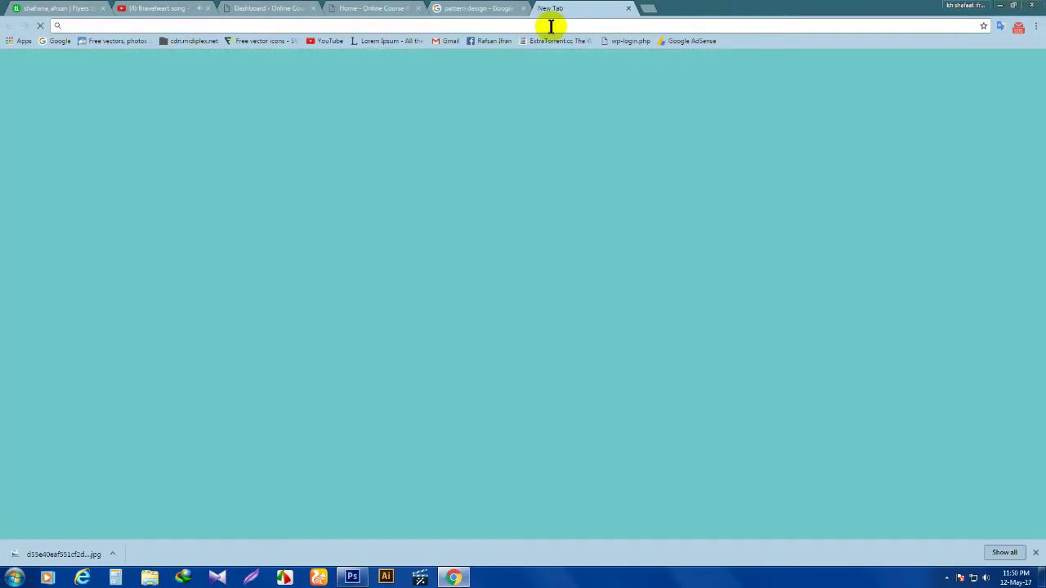
text(LOREUM IPSUM)
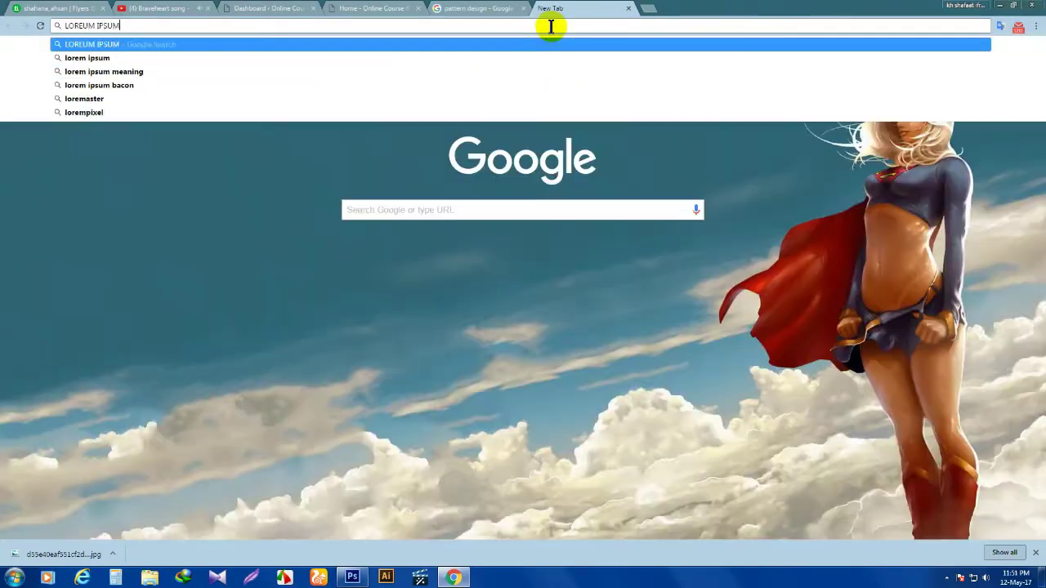
key(Return)
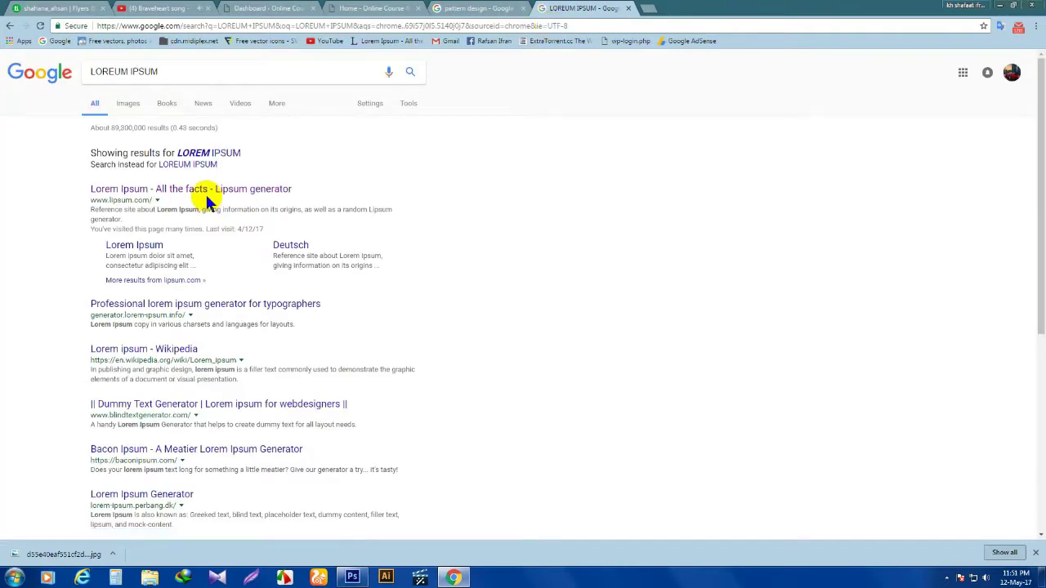
click(200, 190)
Play the Titanic Original Ending Music video on YouTube
click(168, 10)
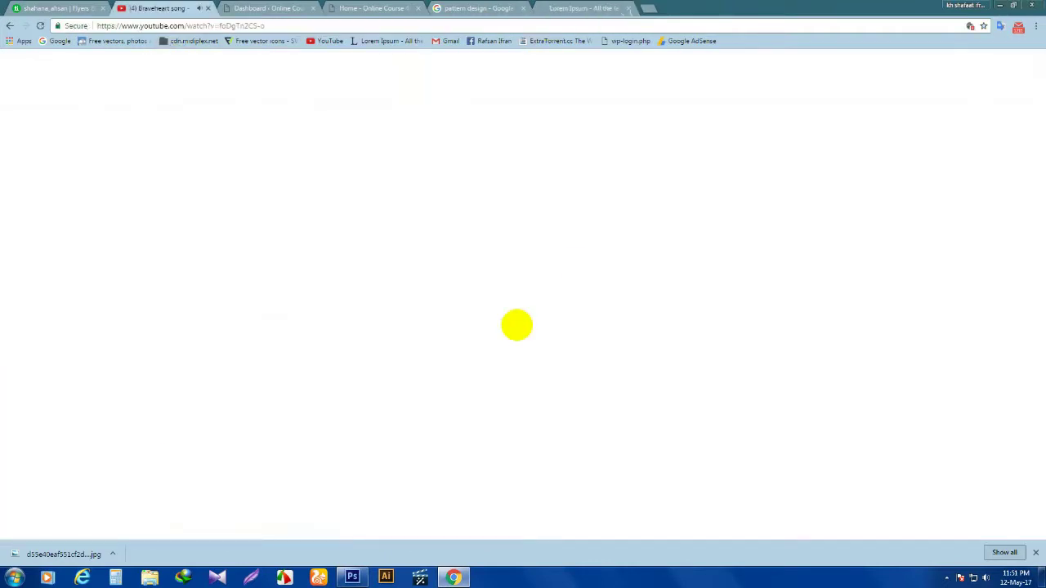
scroll(525, 336, down, 4)
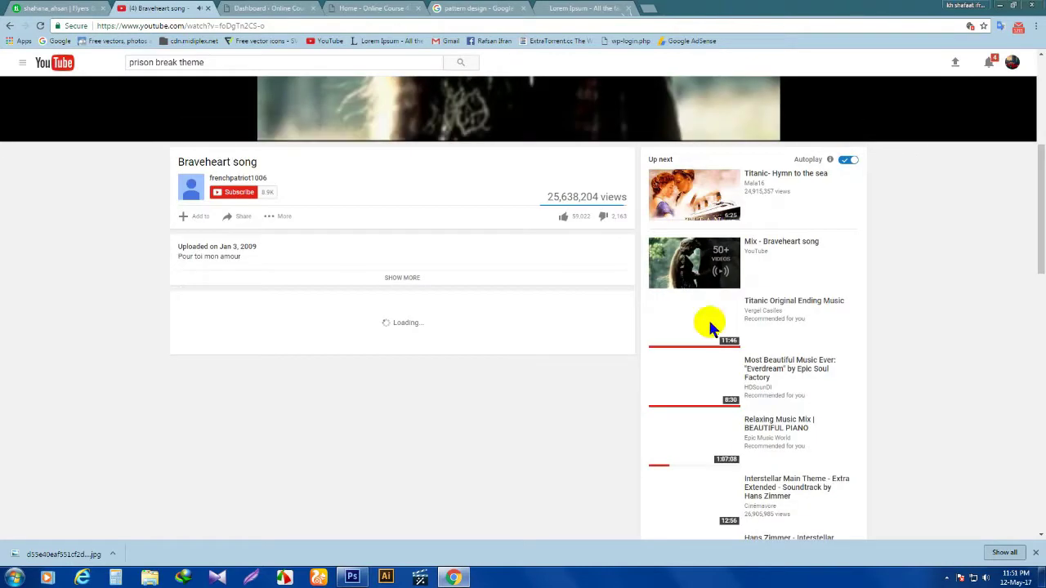
click(788, 303)
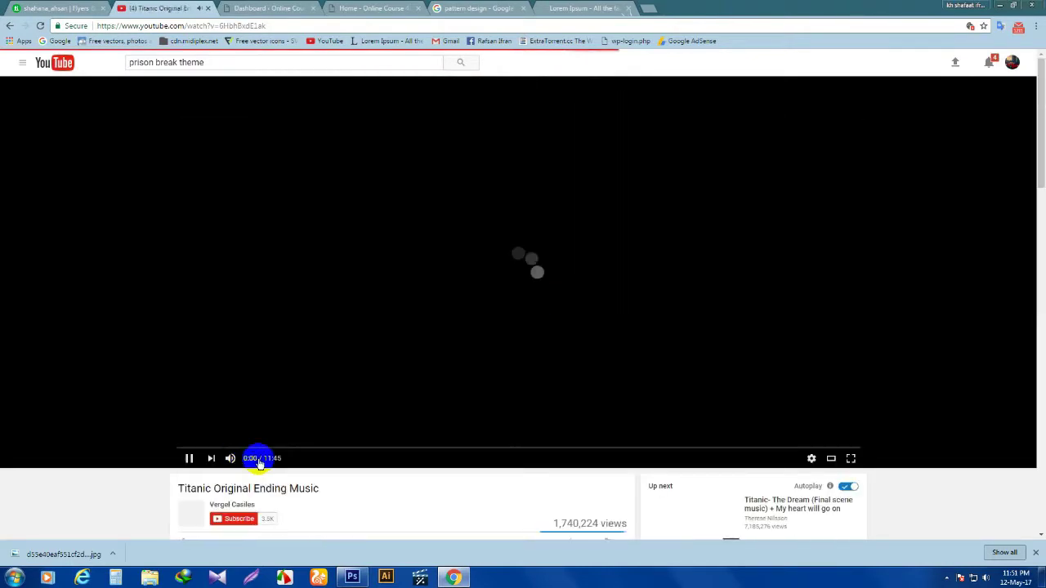
mouse_move(253, 461)
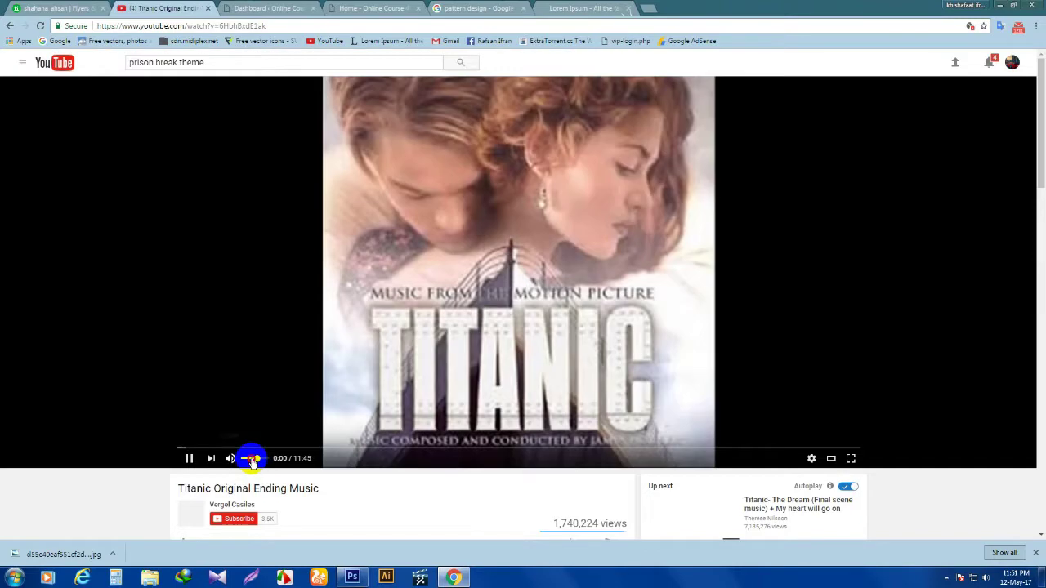
Copy the introductory Lorem Ipsum paragraph from the lipsum.com page
click(577, 14)
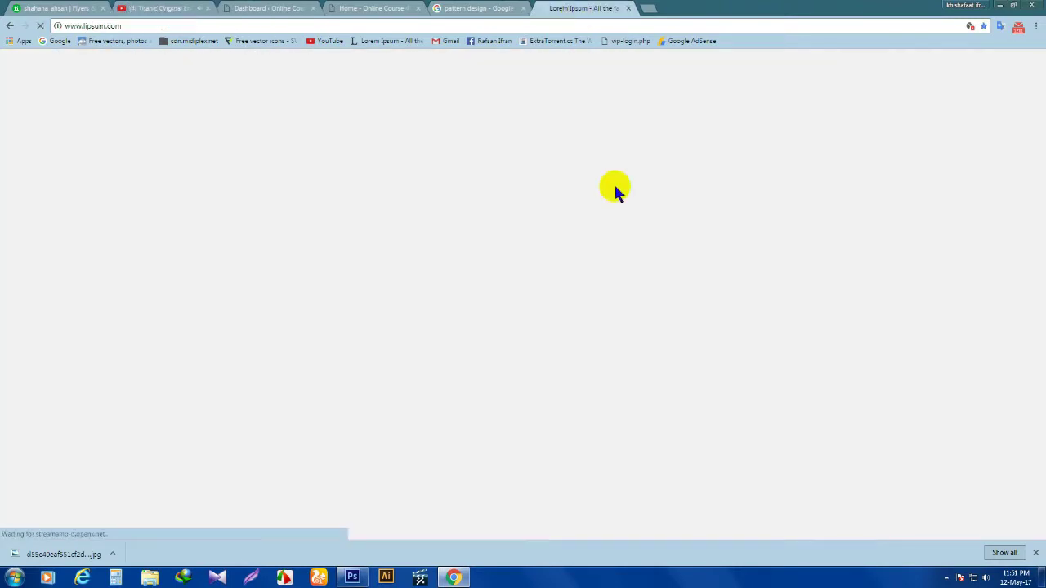
drag(274, 227, 435, 280)
right_click(437, 280)
click(467, 288)
Switch to Photoshop and paste the Lorem Ipsum paragraph into a new text box beneath the Corporate Business heading
click(353, 578)
click(29, 159)
drag(591, 193, 780, 296)
key(ctrl+v)
Reduce the whole Lorem Ipsum paragraph's text size to 8 pt
key(ctrl+a)
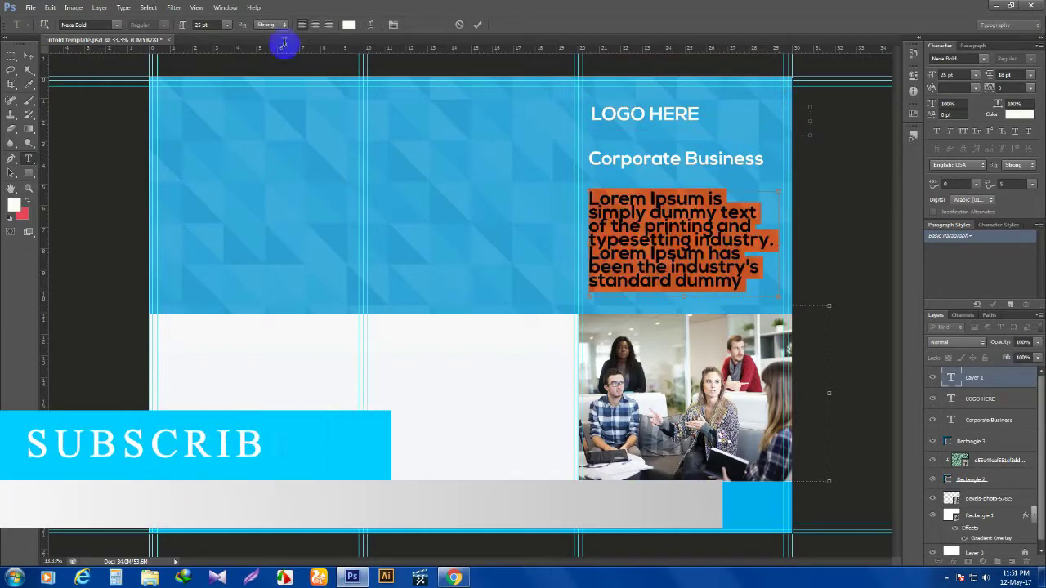
click(228, 25)
click(233, 84)
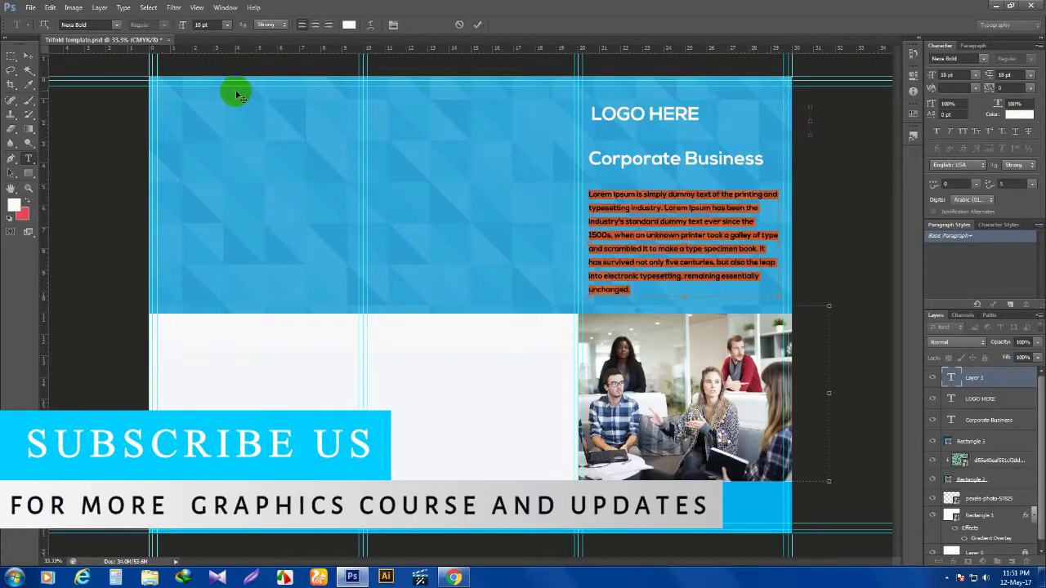
click(228, 25)
click(234, 59)
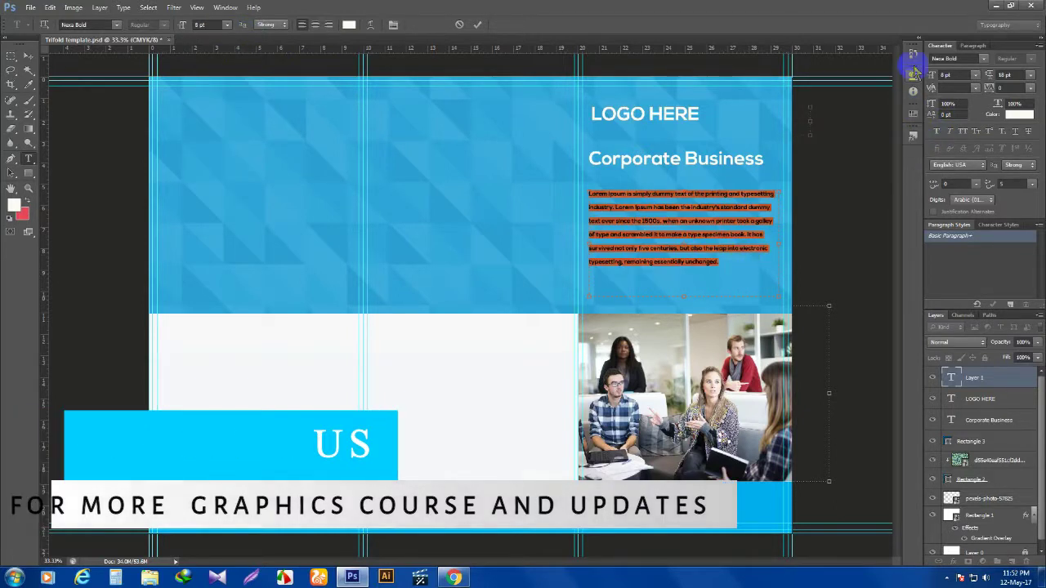
Justify the paragraph with its last line left-aligned and shorten its text box to about 3.9 cm high
click(972, 45)
click(980, 60)
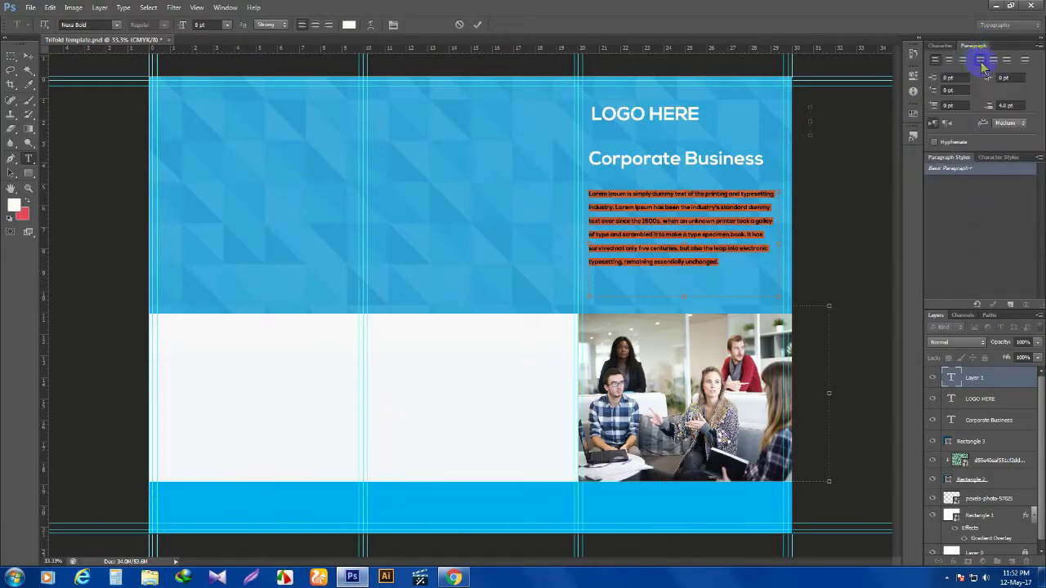
drag(684, 297, 685, 275)
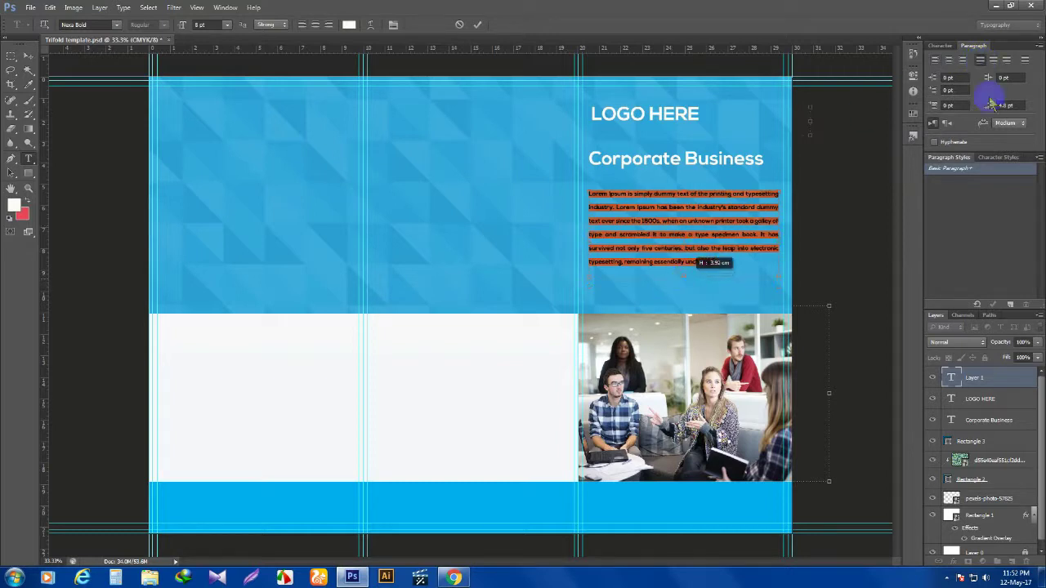
Set the paragraph's leading to 14 pt and shrink the text box height to fit the text
click(938, 45)
click(1029, 74)
click(1010, 174)
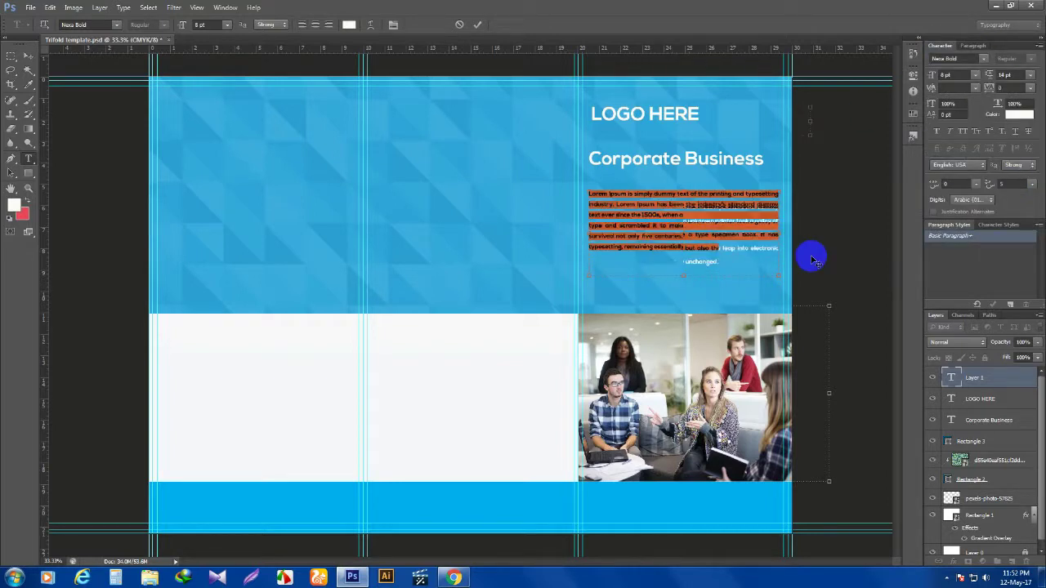
drag(691, 258, 691, 258)
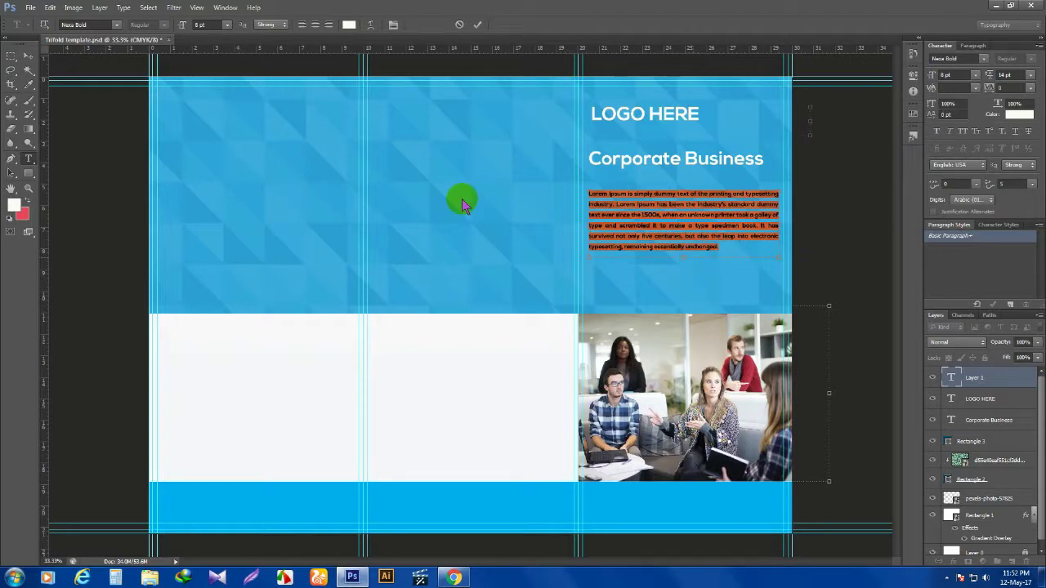
Change the Lorem Ipsum paragraph's font to Lato Regular and commit the text
click(117, 24)
drag(245, 45, 243, 225)
click(90, 211)
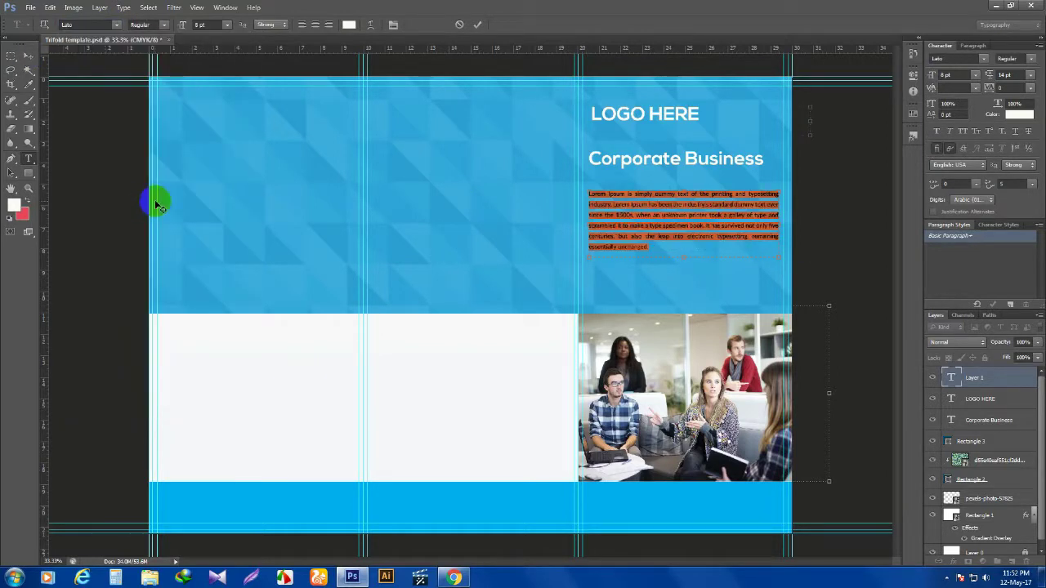
click(26, 56)
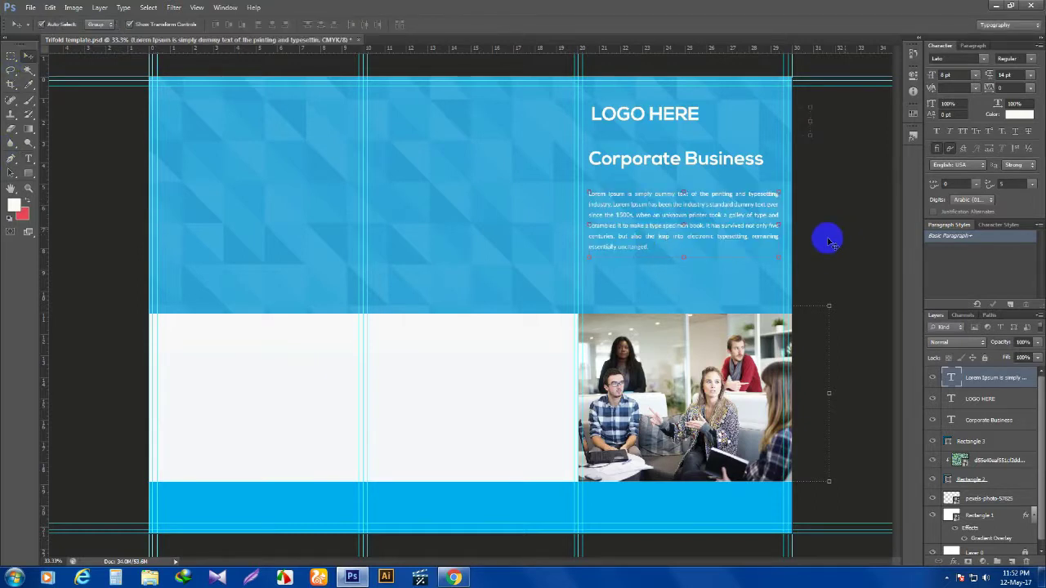
Move the Corporate Business heading down so it sits just above the Lorem Ipsum paragraph
click(696, 258)
drag(692, 161, 694, 171)
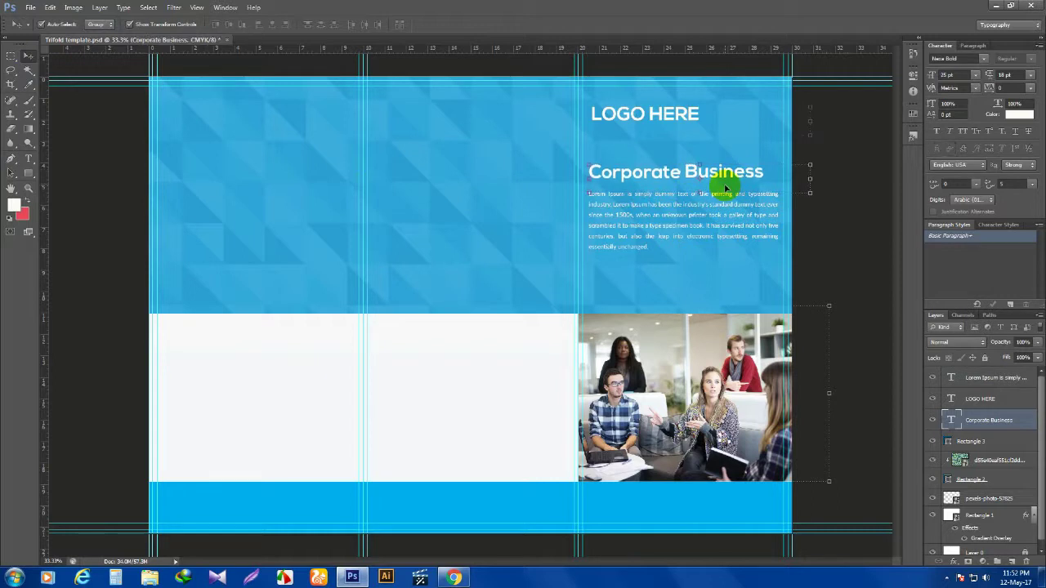
click(840, 250)
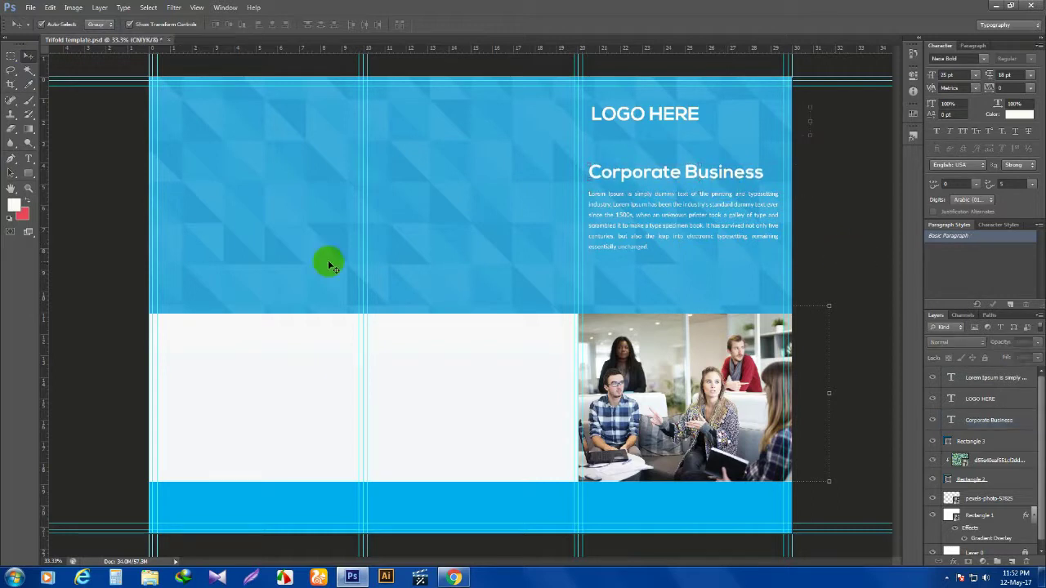
Move the LOGO HERE text to the horizontal centre of the right panel and deselect it
click(673, 116)
mouse_move(675, 115)
mouse_down()
mouse_move(701, 111)
mouse_move(687, 117)
mouse_up()
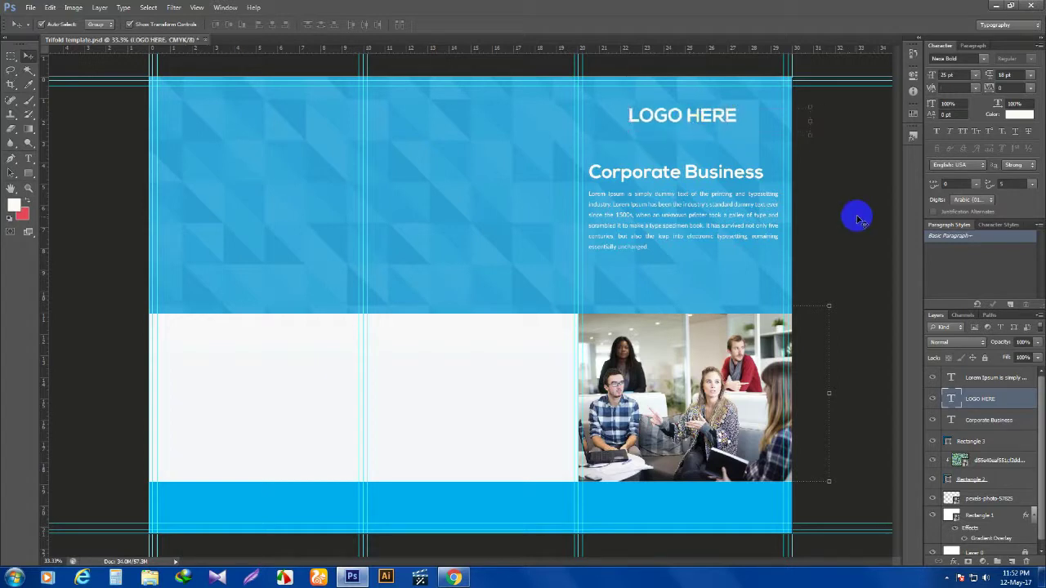
click(857, 217)
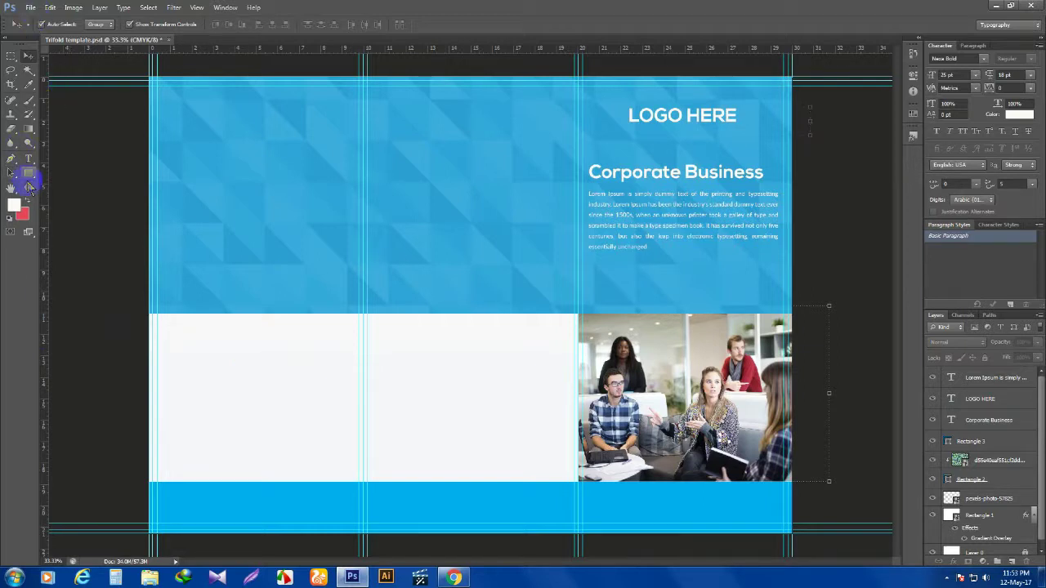
click(29, 187)
alt+click(285, 235)
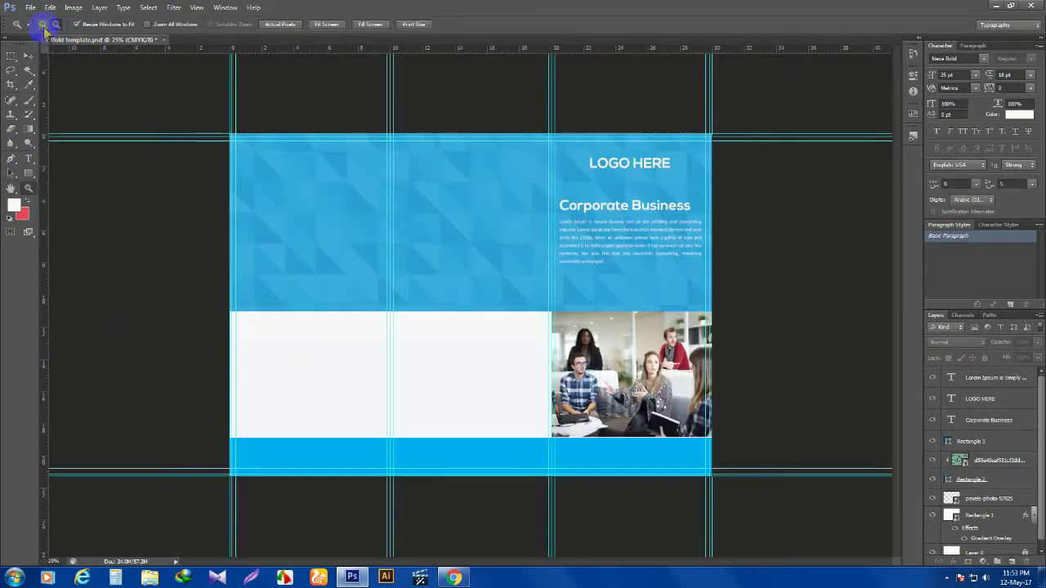
click(441, 320)
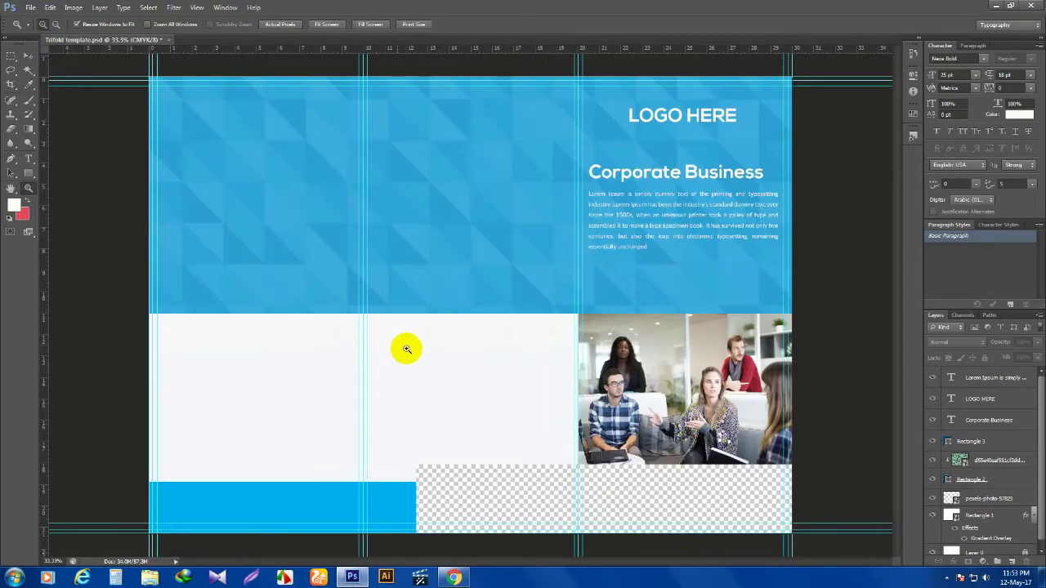
Add a text box across the upper part of the middle panel containing the heading ABOUT US
click(33, 162)
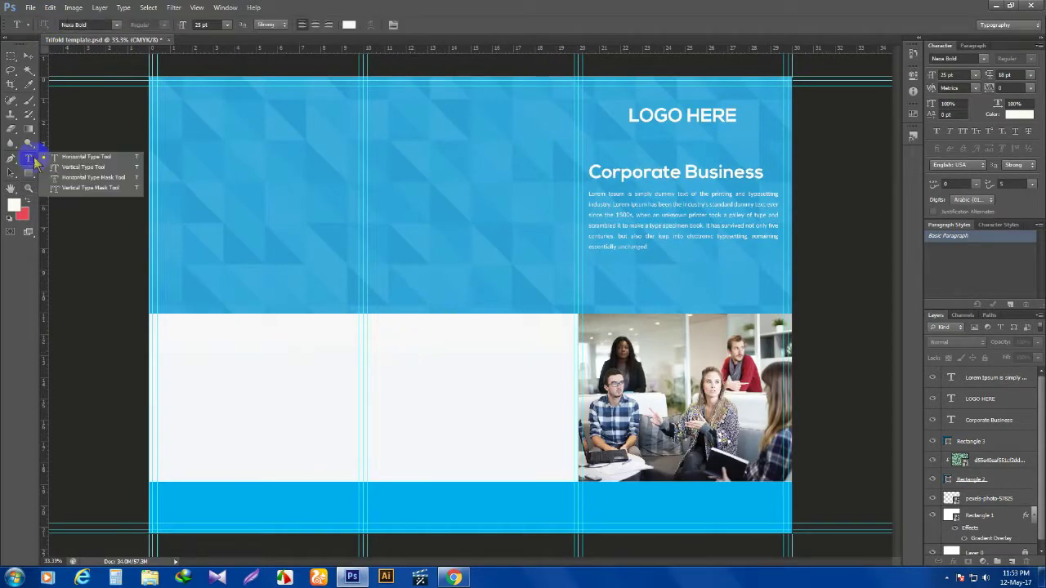
click(59, 163)
drag(366, 108, 574, 206)
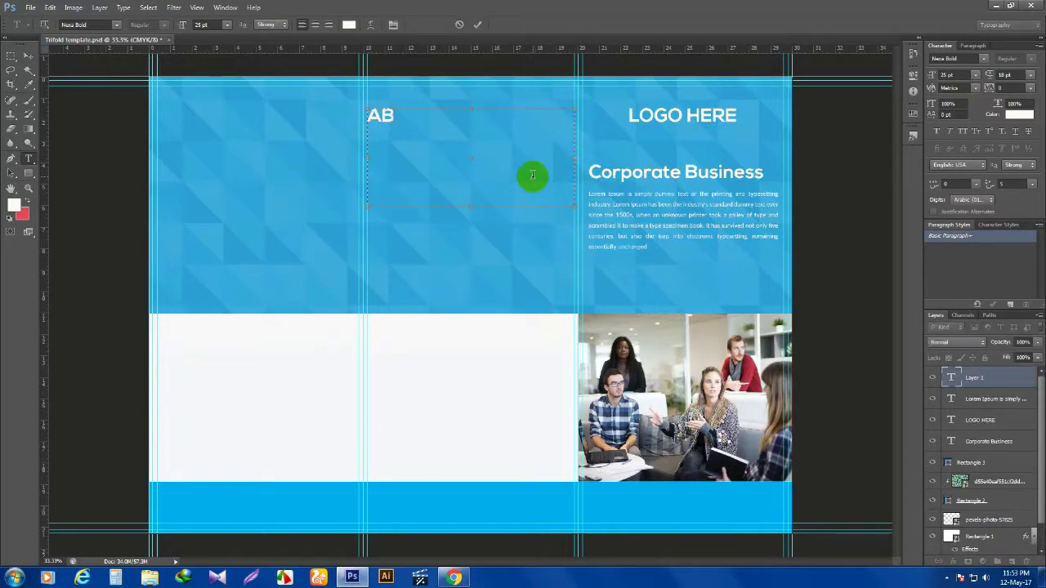
key(ctrl+a)
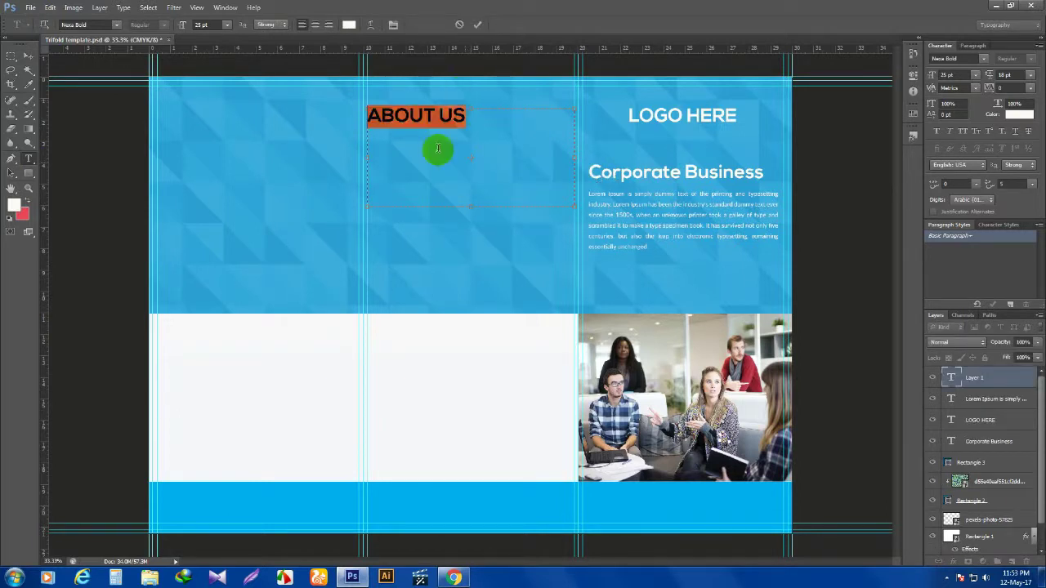
Shrink the ABOUT US text box to the height of its line and shift it slightly right, inside the panel margin
drag(471, 206, 474, 133)
click(29, 57)
mouse_move(411, 119)
mouse_down()
mouse_move(425, 121)
mouse_move(415, 120)
mouse_up()
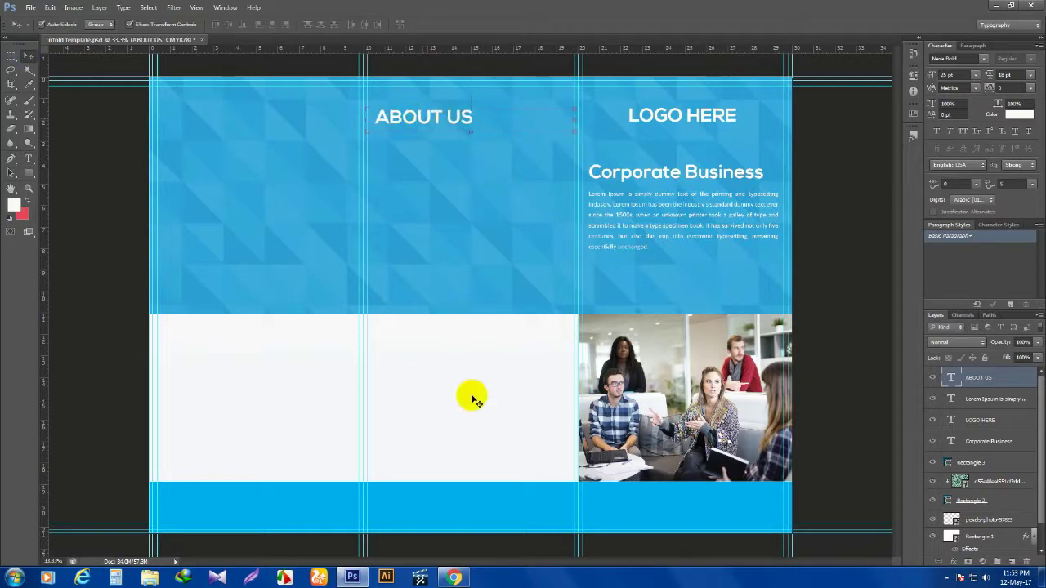
Duplicate the Lorem Ipsum paragraph, place the copy in the middle panel, and move the ABOUT US heading just above it
click(625, 229)
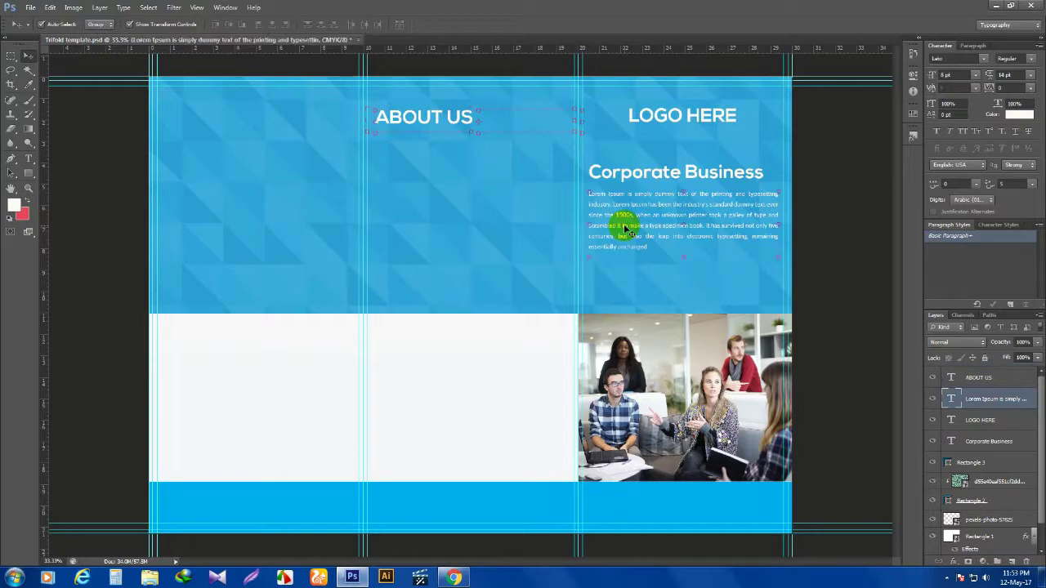
right_click(995, 404)
click(898, 183)
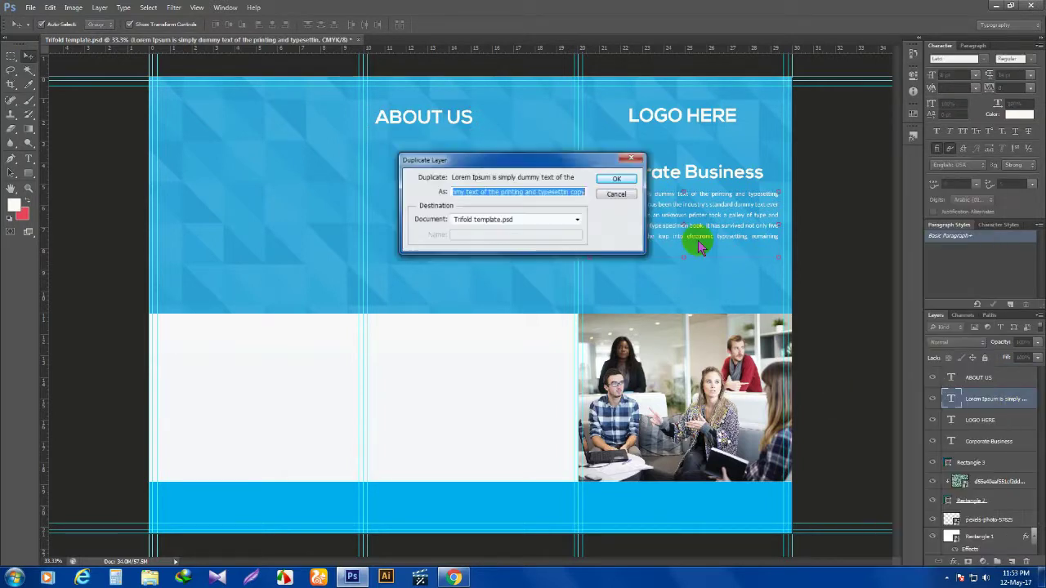
click(622, 179)
drag(646, 238, 521, 241)
drag(432, 117, 431, 179)
click(829, 240)
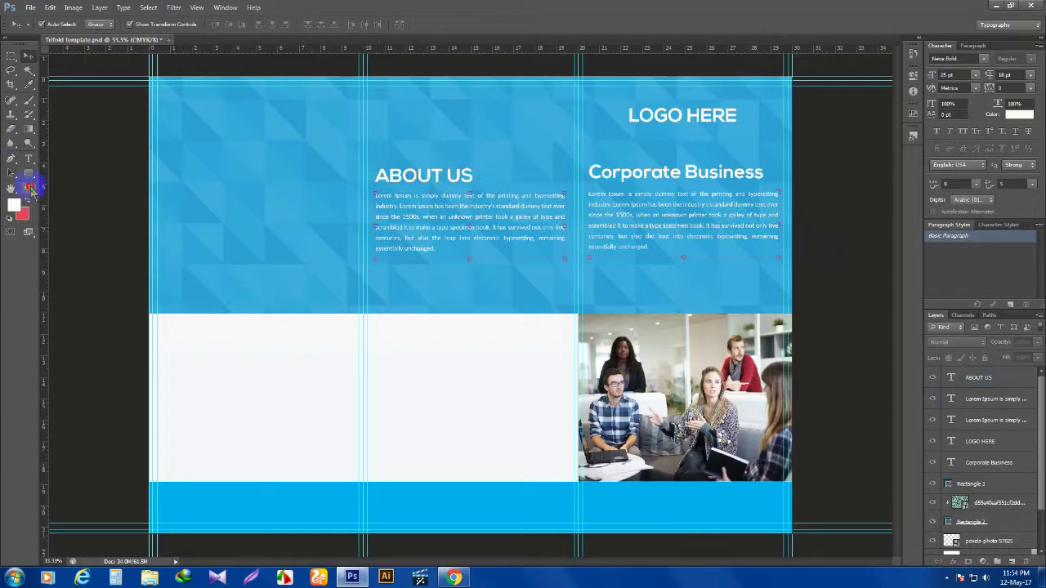
click(29, 188)
alt+click(101, 139)
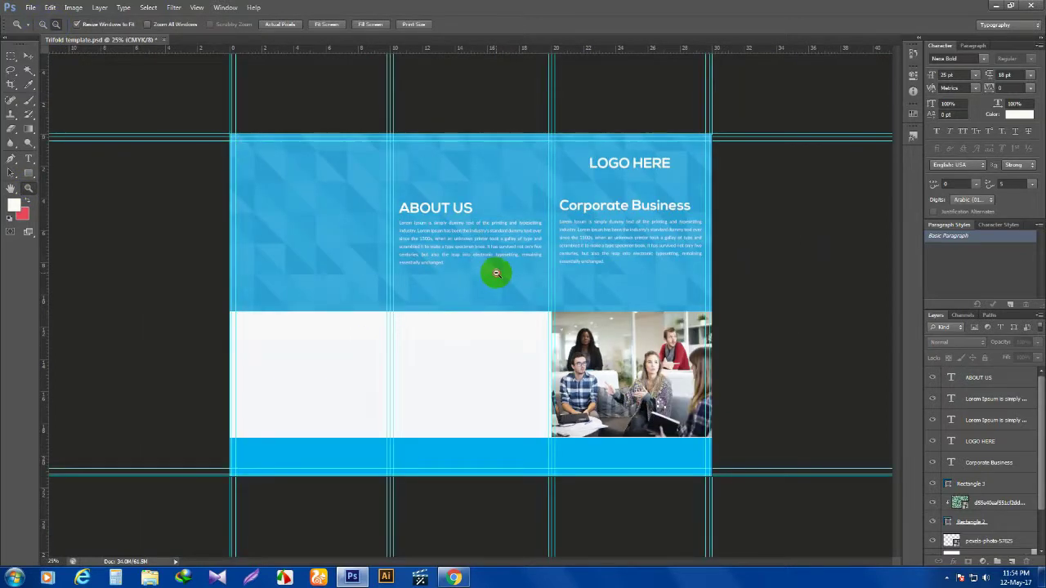
alt+click(496, 273)
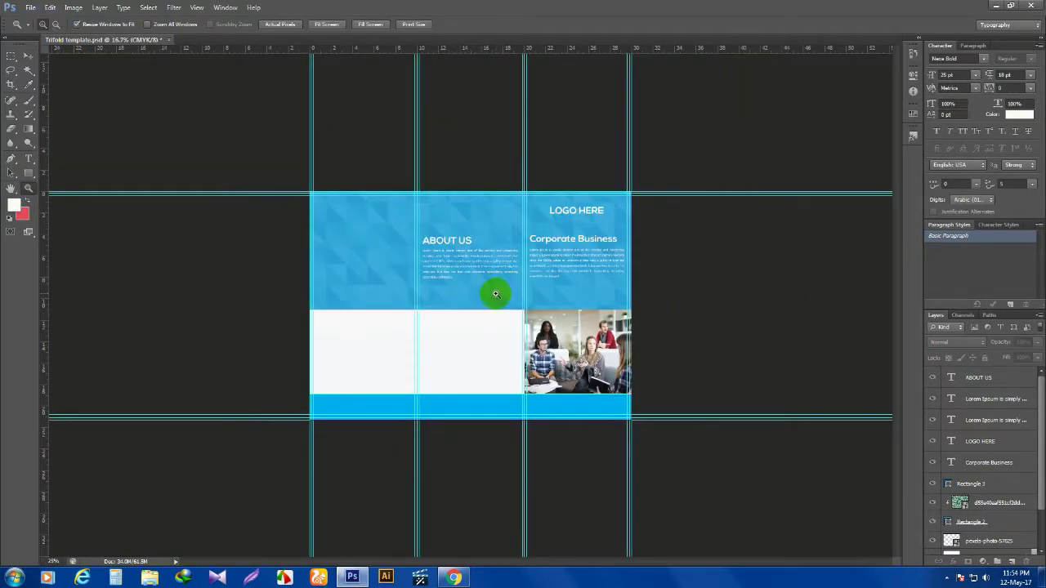
click(496, 294)
click(512, 280)
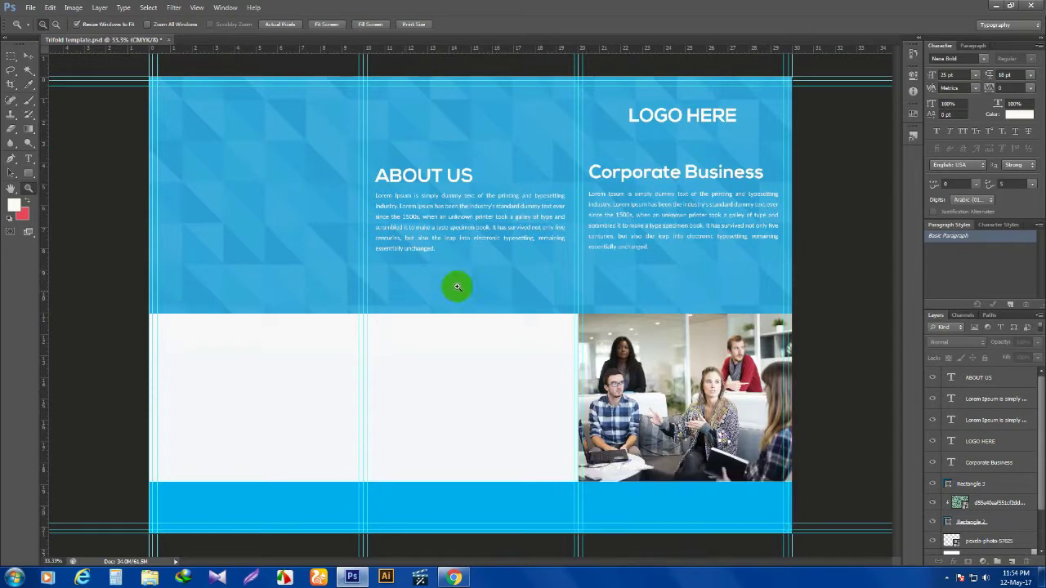
Move the ABOUT US heading to the top of the middle panel and its paragraph directly beneath it
key(v)
drag(425, 243, 428, 278)
drag(412, 174, 413, 113)
drag(419, 214, 419, 165)
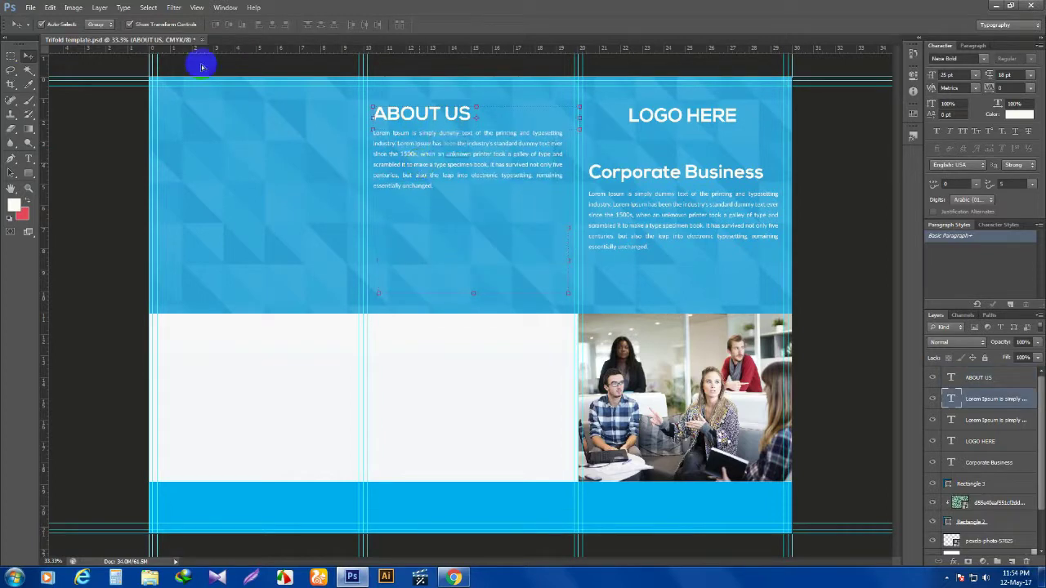
Toggle the display of Smart Guides
click(197, 8)
mouse_move(218, 168)
click(324, 221)
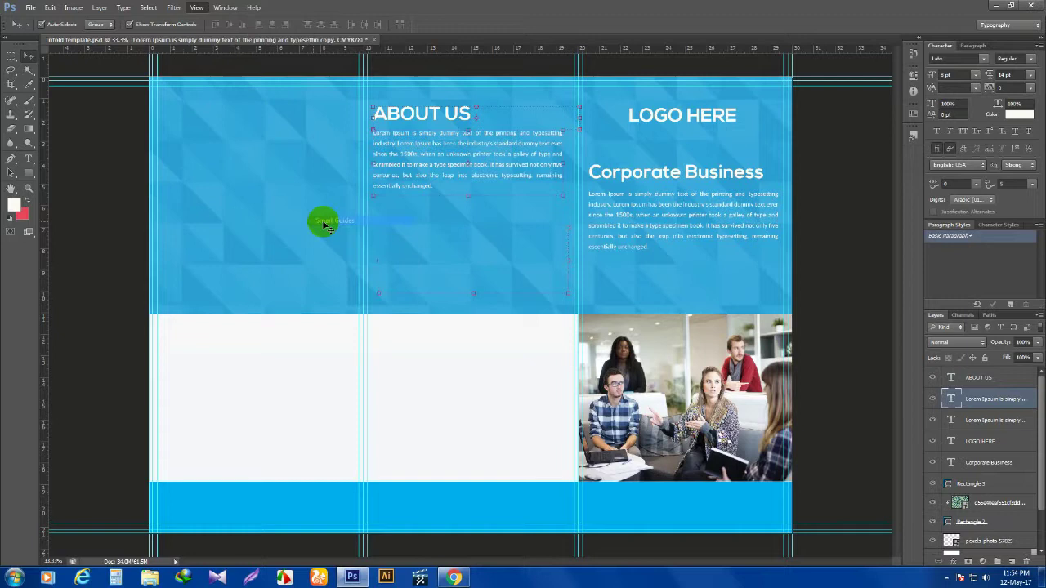
click(155, 240)
Place the image pexels-photo (4) from the Stock Photos folder into the brochure
click(29, 7)
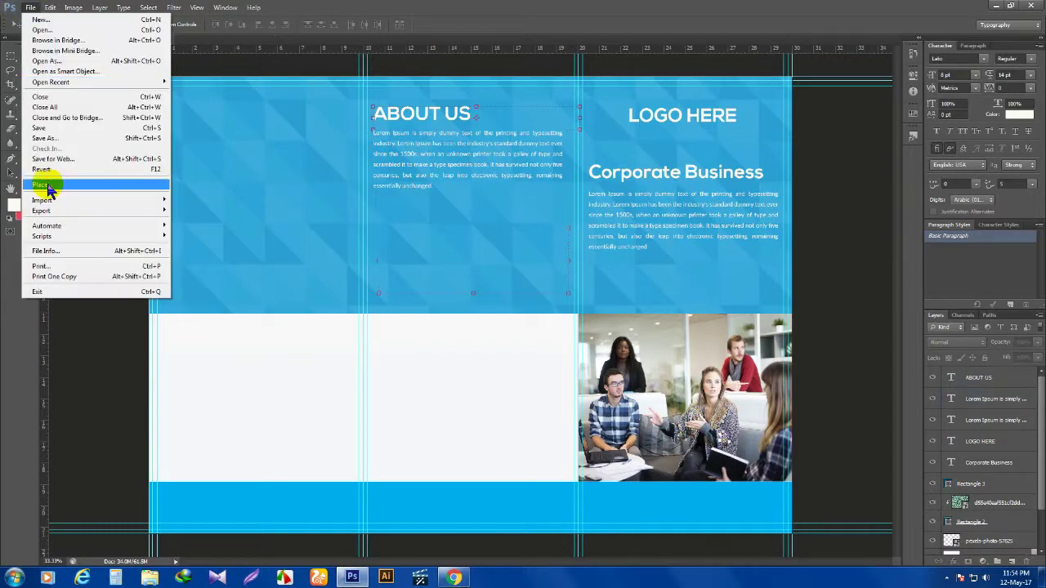
click(47, 179)
scroll(685, 272, down, 3)
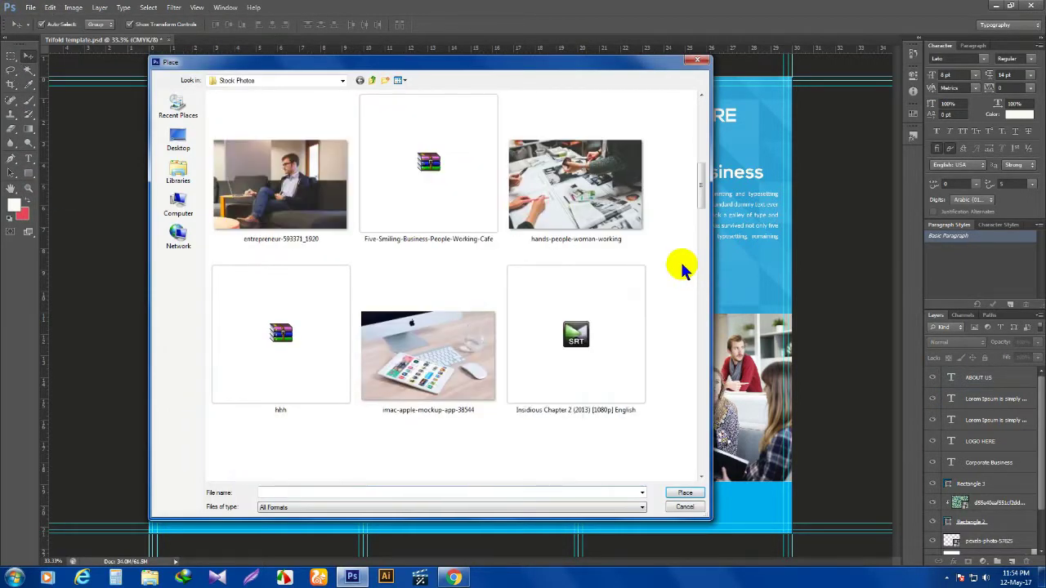
scroll(685, 272, down, 3)
scroll(685, 271, down, 3)
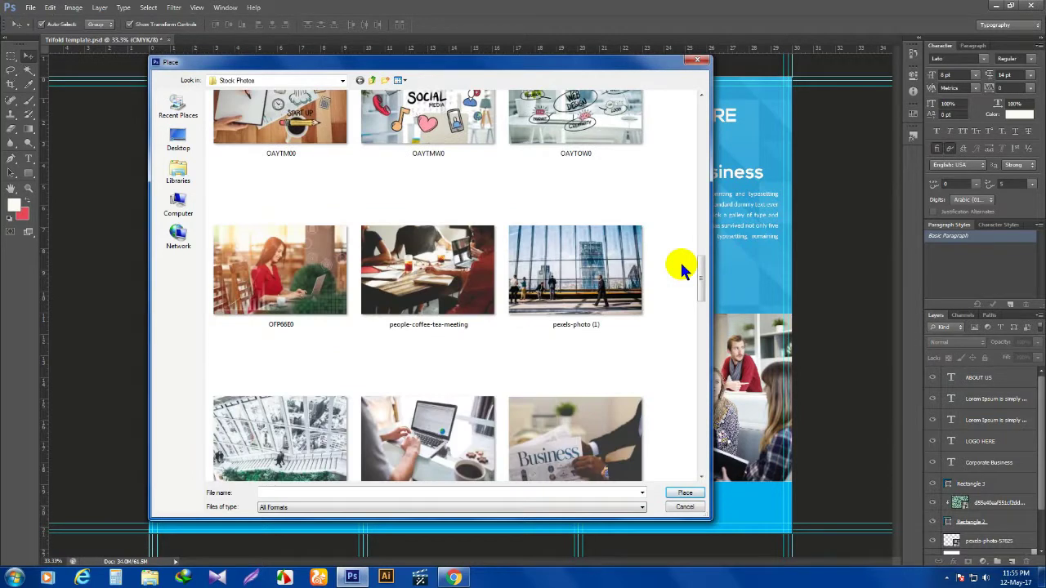
scroll(685, 271, down, 3)
click(590, 227)
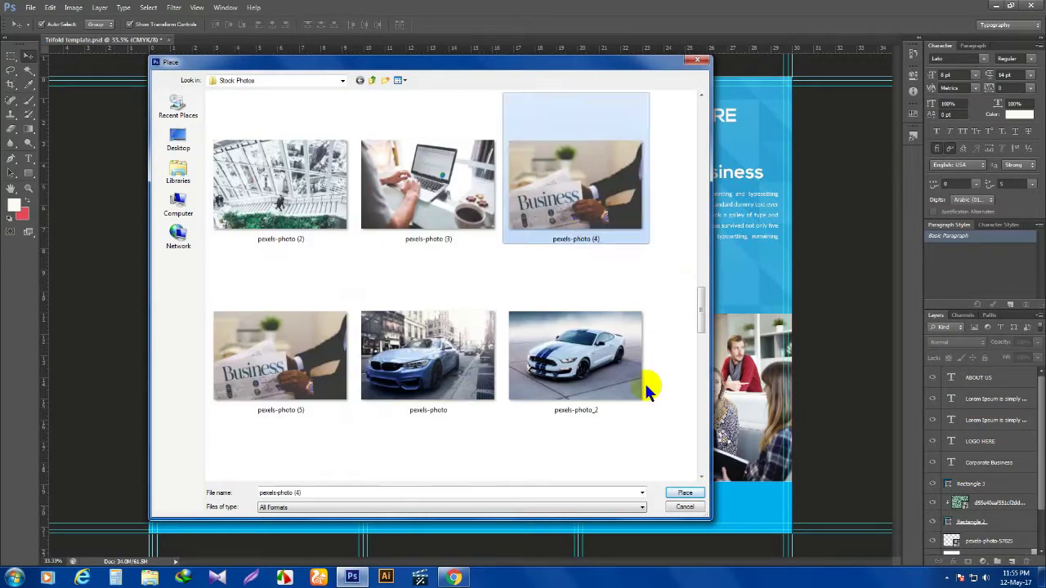
double_click(646, 392)
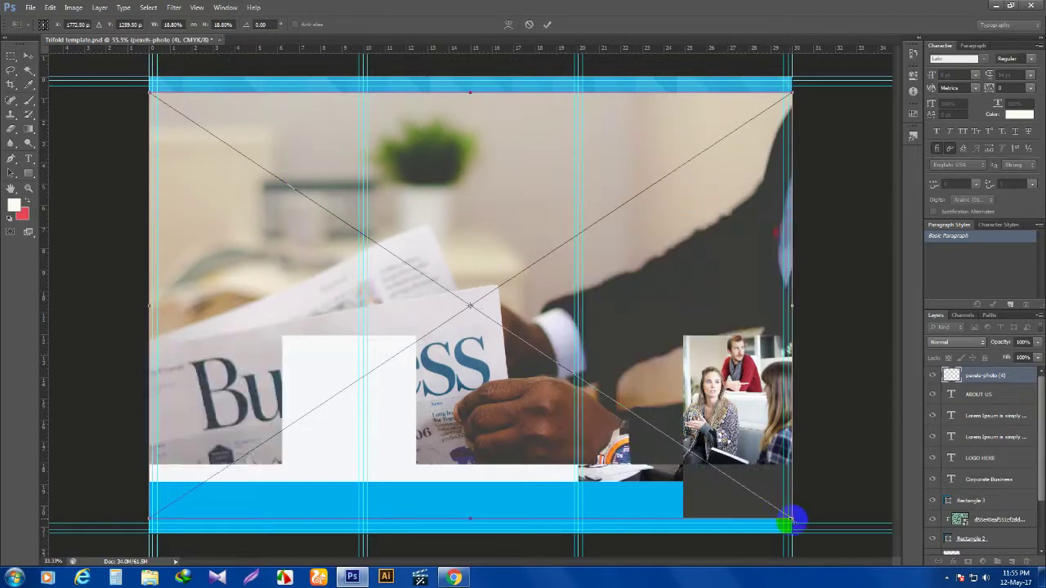
Scale the newspaper photo to about 6% so it spans the middle panel, and move it up beneath the ABOUT US paragraph
drag(789, 520, 579, 366)
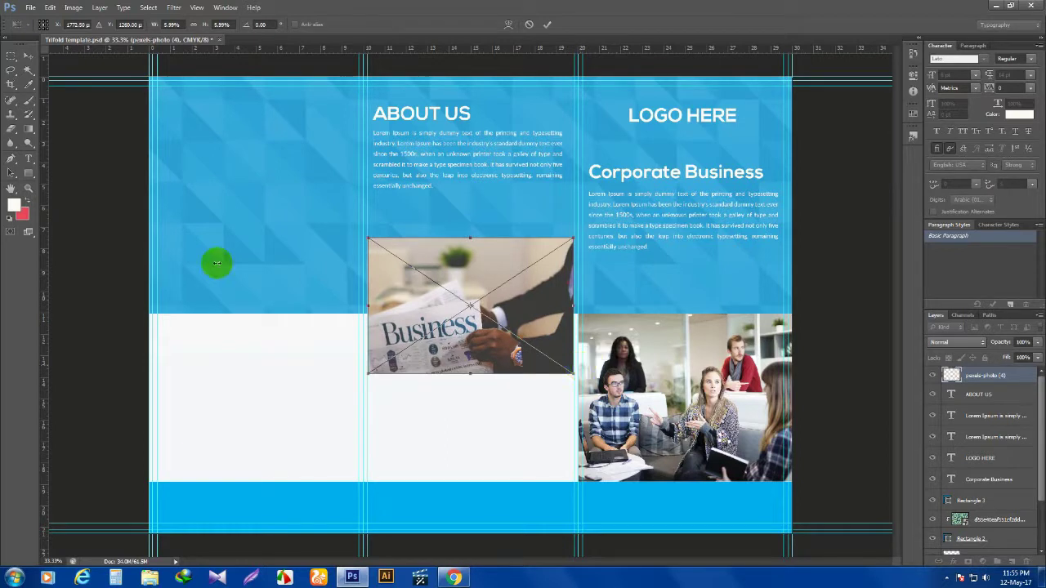
click(31, 57)
click(467, 212)
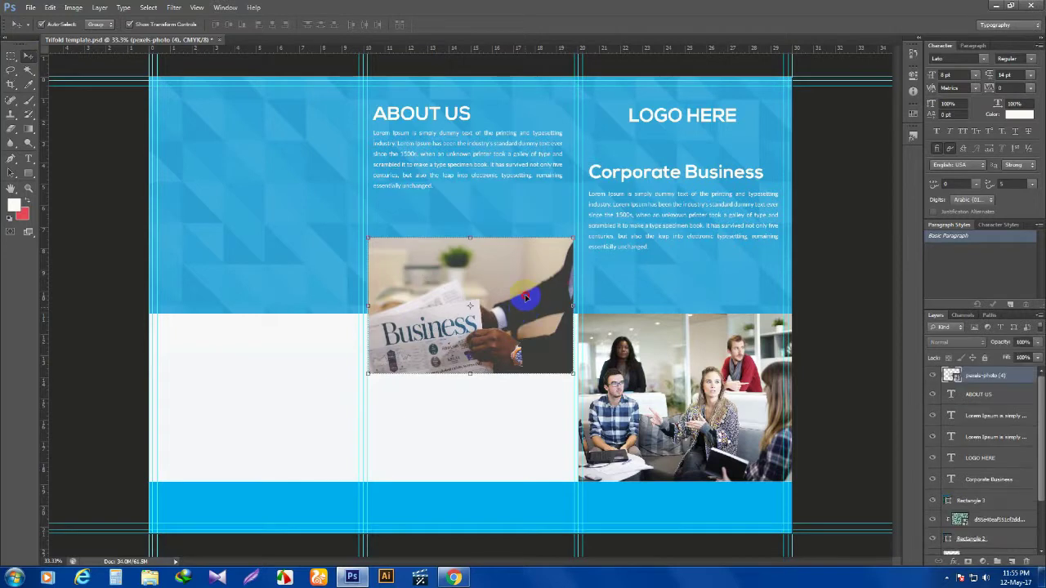
drag(524, 276, 526, 282)
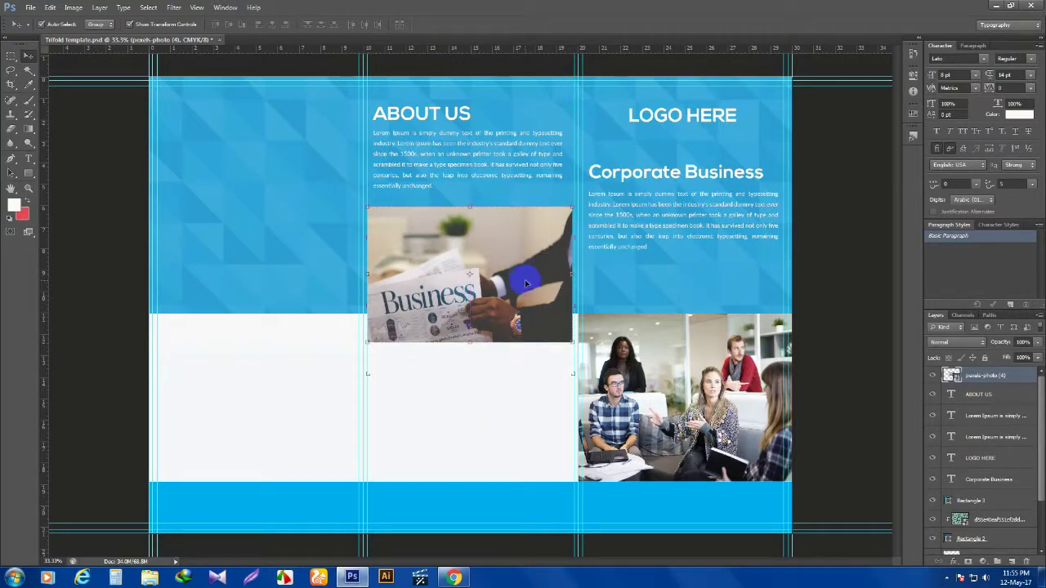
Draw a rounded rectangle about 1130 by 530 px with a 60 px radius over the newspaper photo's upper part
drag(28, 173, 61, 184)
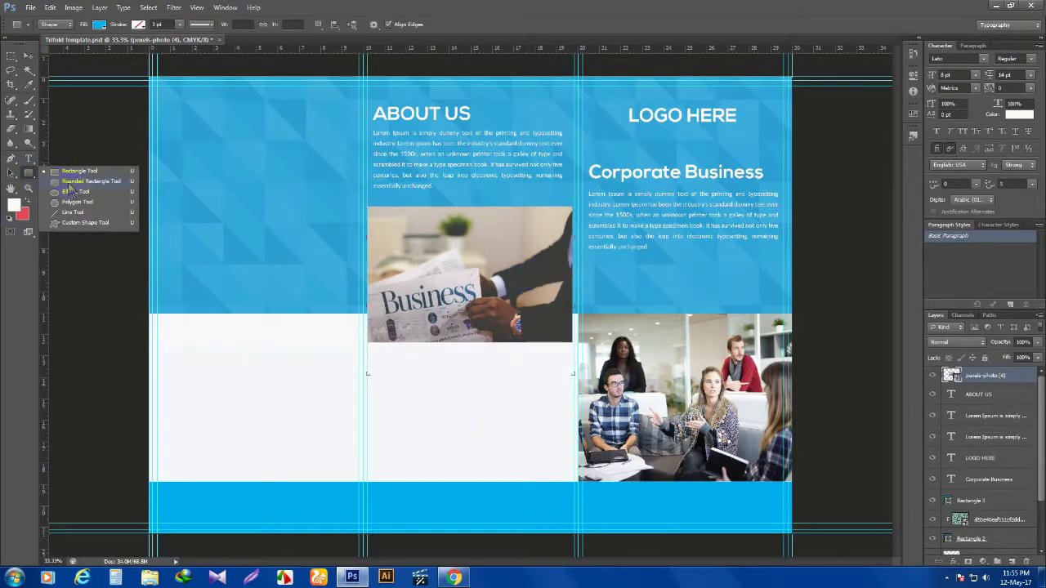
click(69, 183)
drag(371, 211, 572, 308)
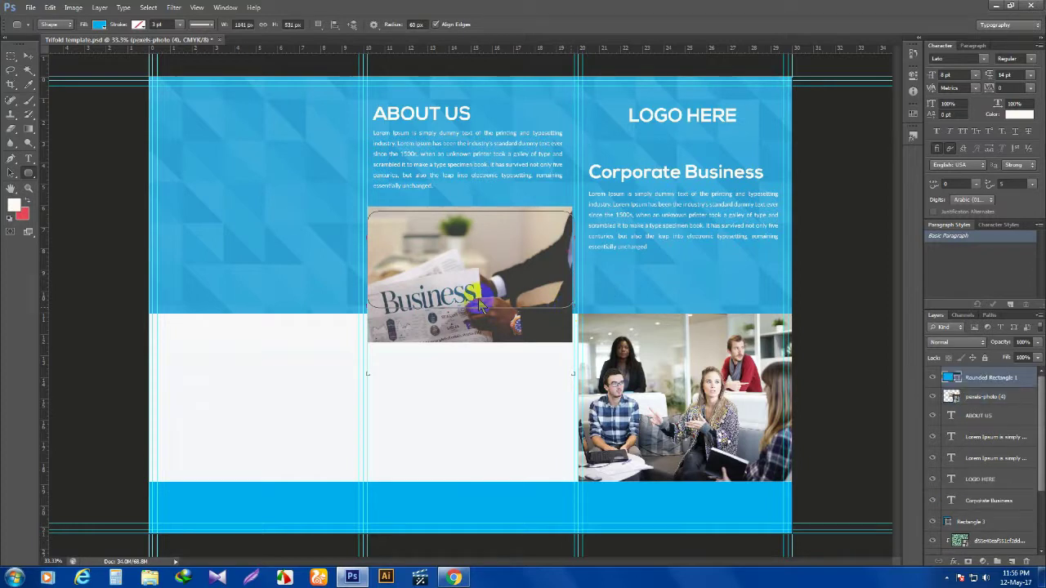
Move the newspaper photo's layer above the rounded rectangle and clip the photo to that shape
drag(989, 376, 990, 376)
alt+click(981, 386)
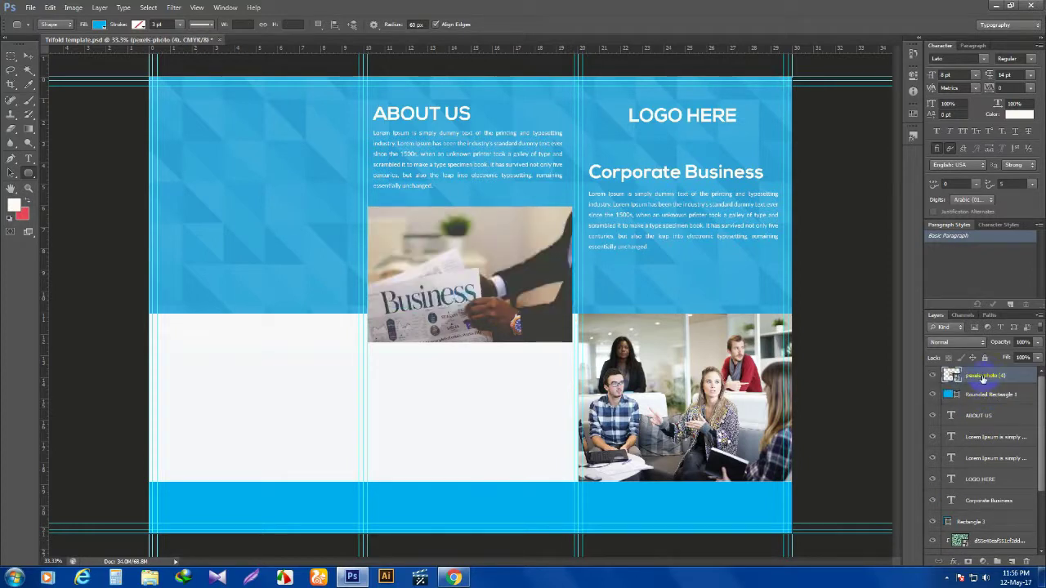
right_click(986, 376)
click(907, 350)
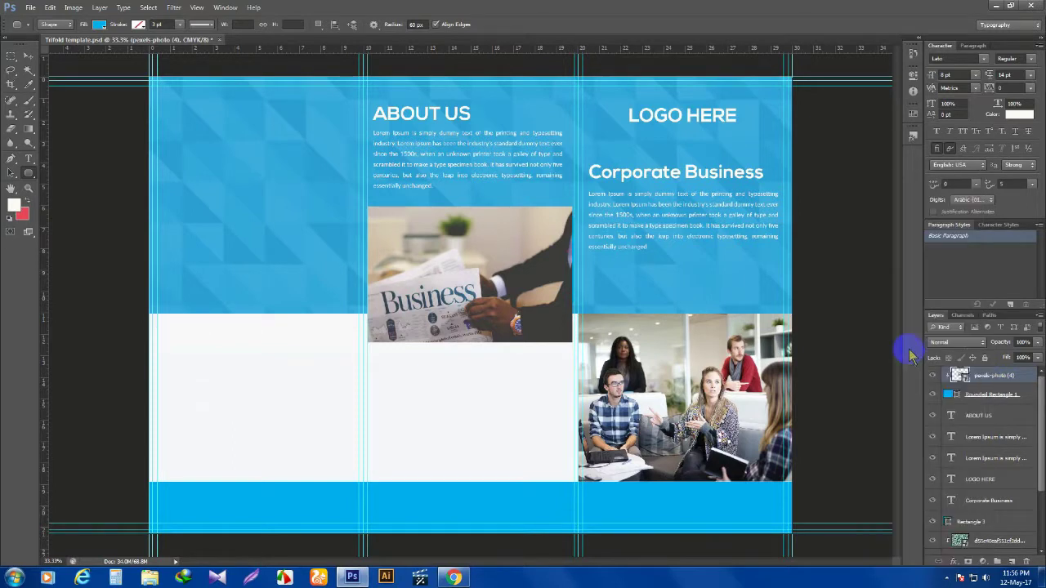
click(30, 57)
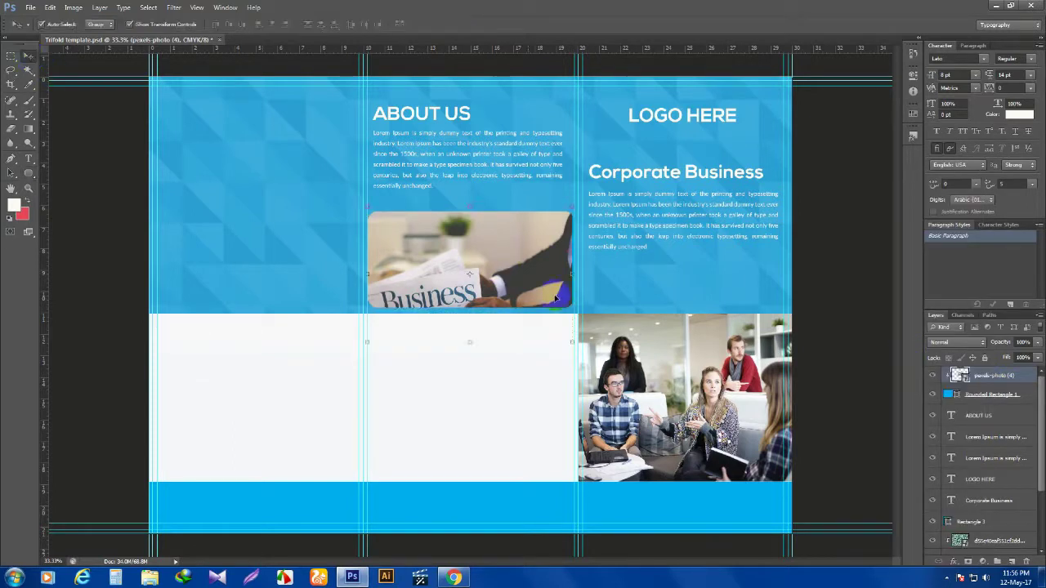
click(818, 312)
Group the newspaper photo layer with its rounded rectangle layer
click(986, 375)
shift+click(988, 395)
key(ctrl+g)
right_click(977, 377)
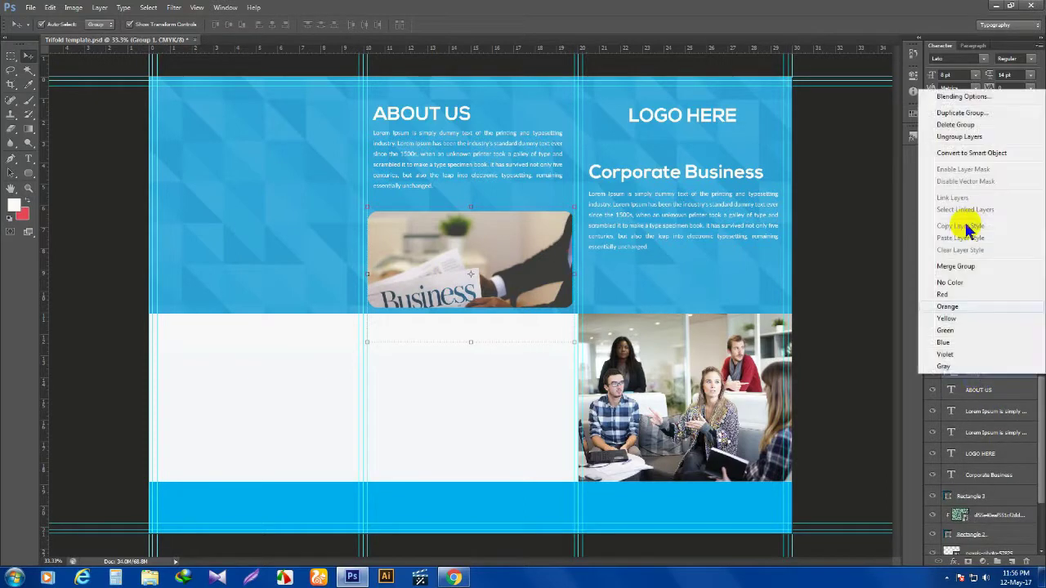
click(864, 245)
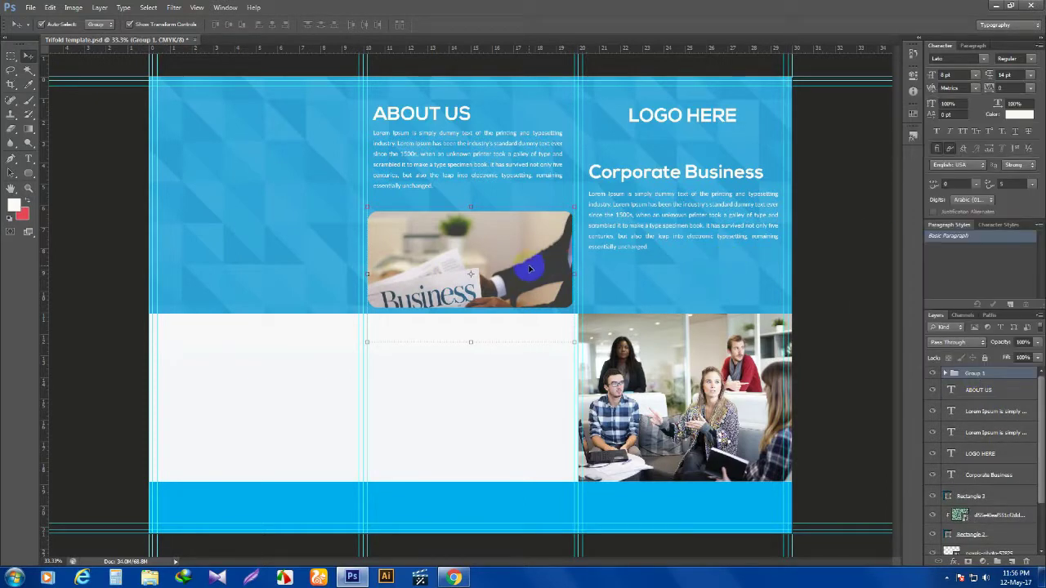
Nudge the grouped newspaper photo up closer to the ABOUT US paragraph and deselect it
key(Up)
key(Up)
key(Up)
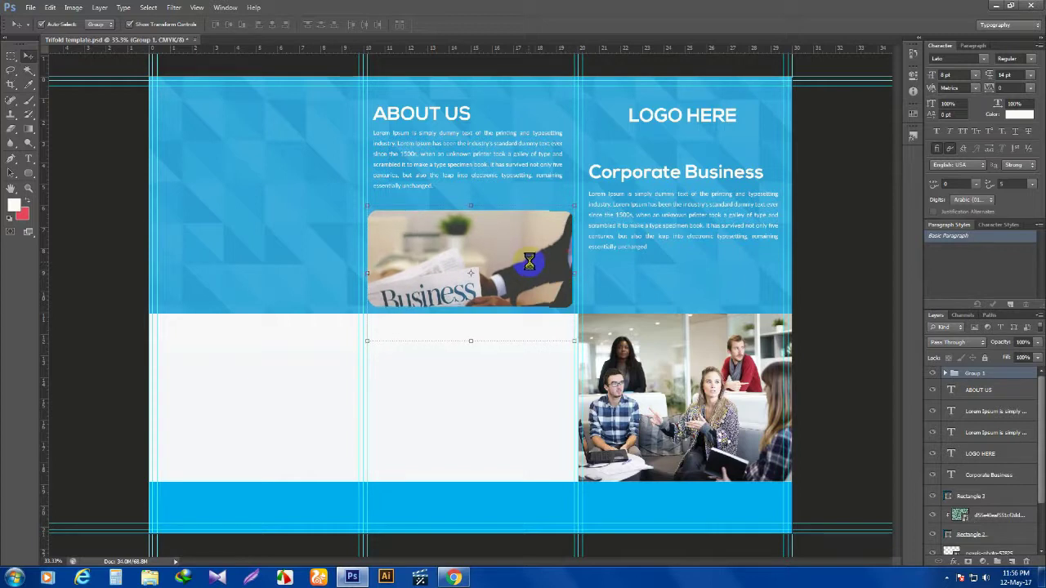
key(Up)
key(Up)
key(Up)
key(Up)
key(Up)
key(Up)
key(Up)
key(Up)
key(Up)
key(Up)
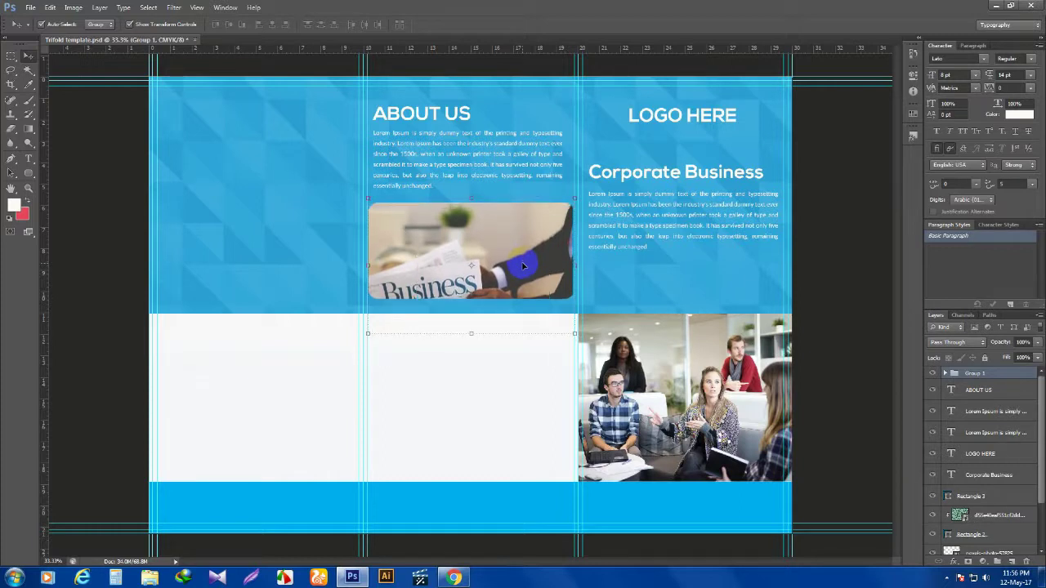
key(Up)
click(827, 281)
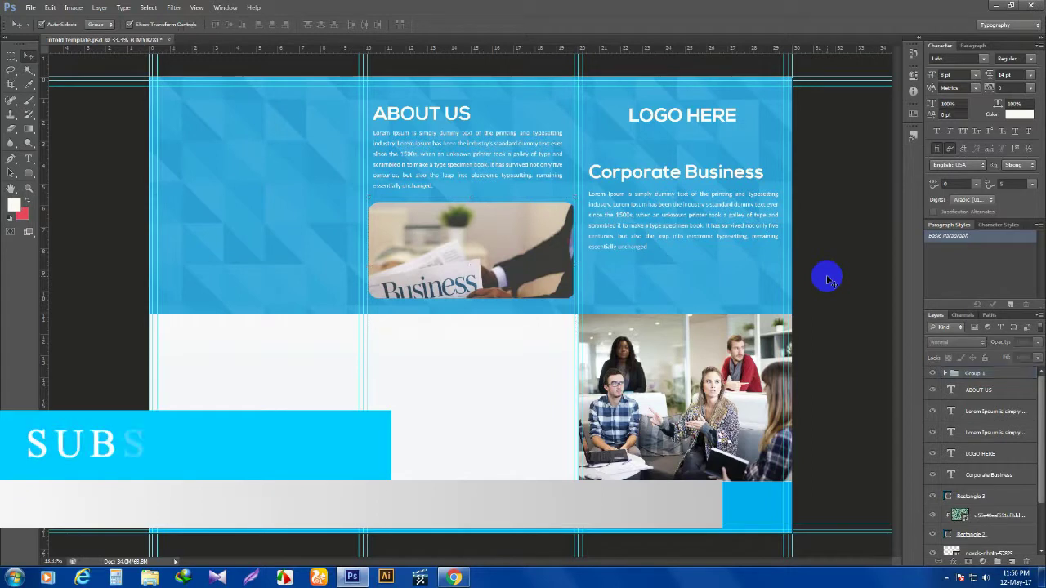
Draw a white-filled rounded rectangle about 1110 by 960 px with a 60 px radius in the left panel's patterned area
click(32, 10)
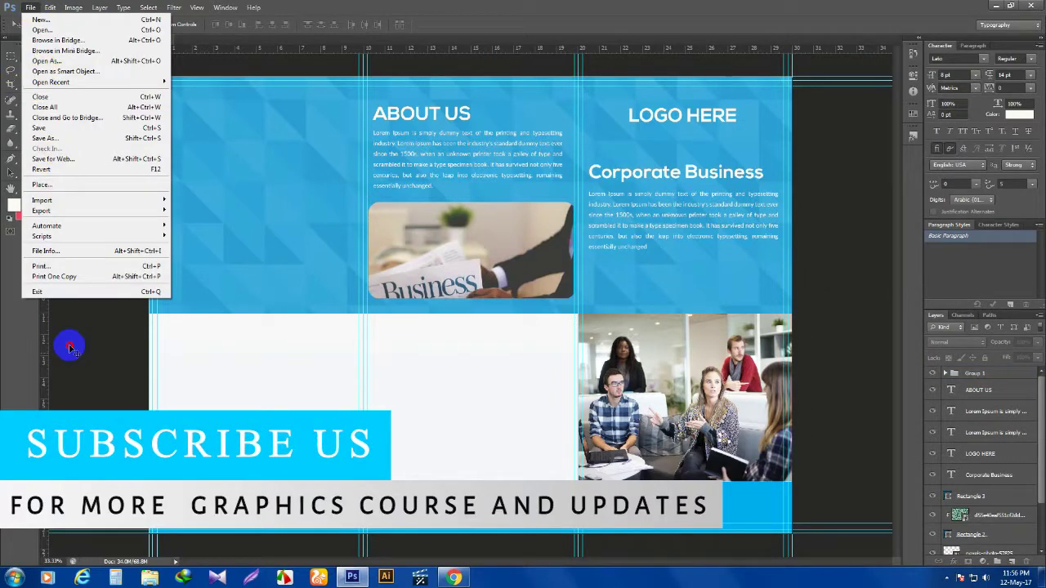
click(69, 345)
right_click(29, 173)
click(63, 181)
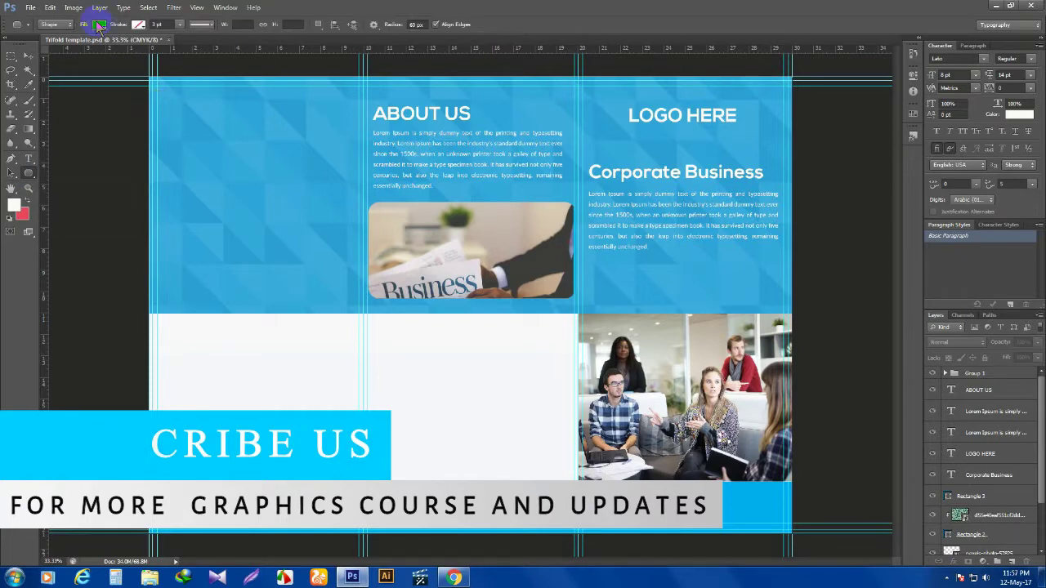
click(99, 25)
click(56, 80)
click(313, 23)
drag(157, 115, 358, 284)
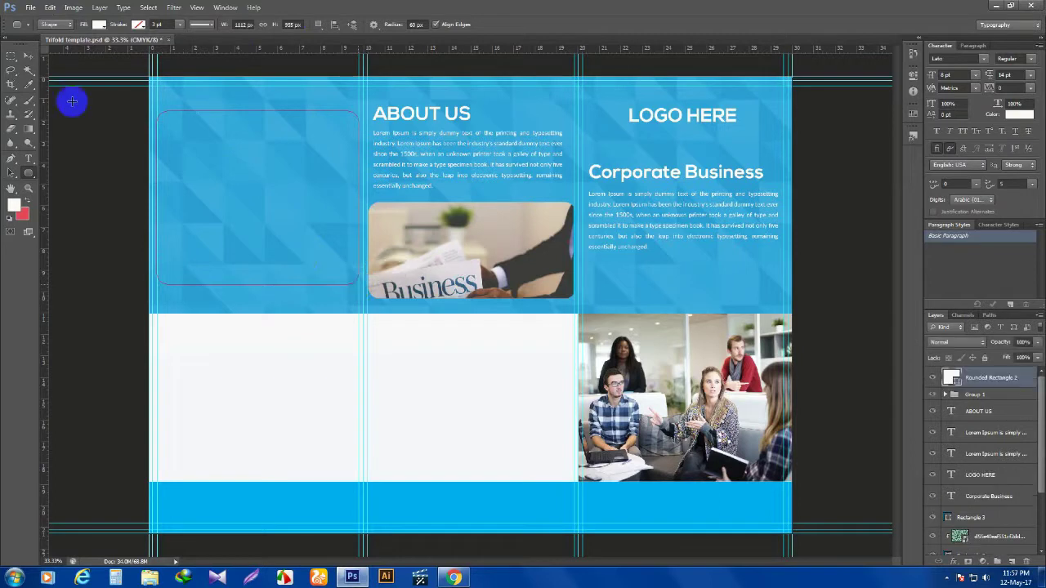
Stretch the white rounded rectangle's upper edge slightly upward to a height of about 8.2 cm
click(27, 56)
mouse_move(256, 112)
mouse_down()
mouse_move(257, 88)
mouse_move(259, 113)
mouse_up()
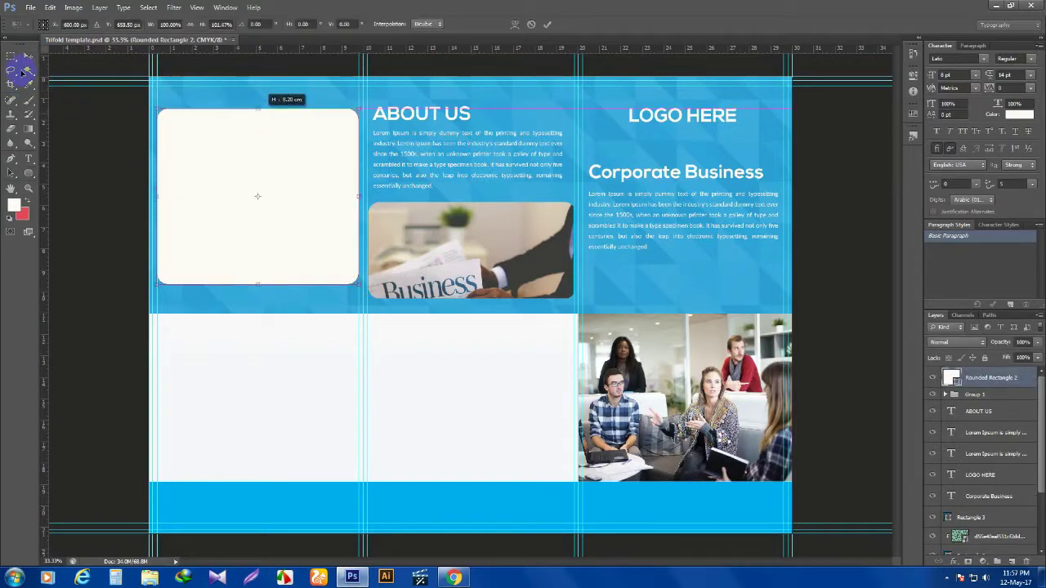
click(11, 54)
click(460, 217)
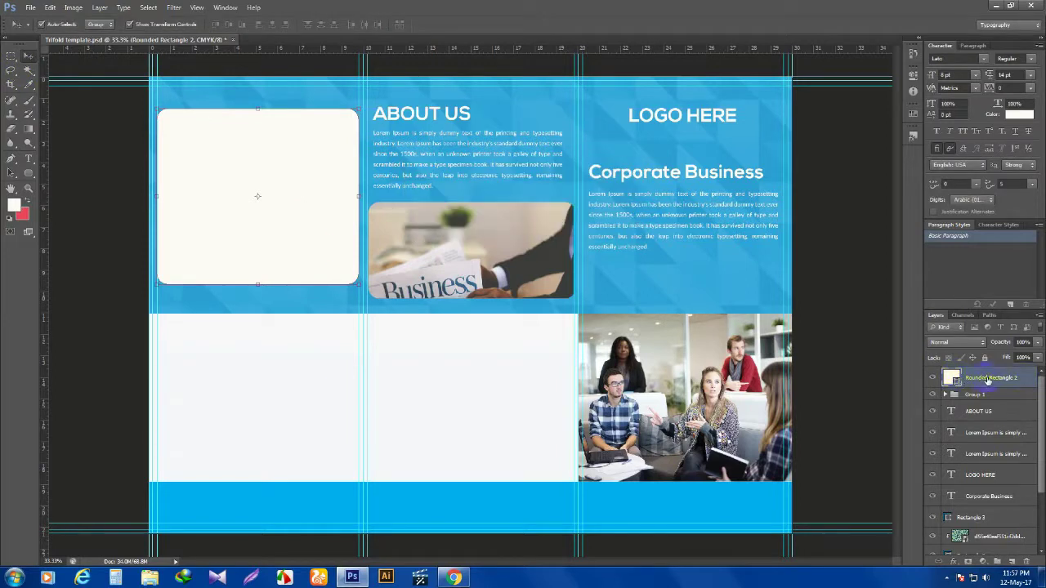
Place the desk-office-workspace-coworking image from the Stock Photos folder into the brochure
click(33, 10)
click(84, 186)
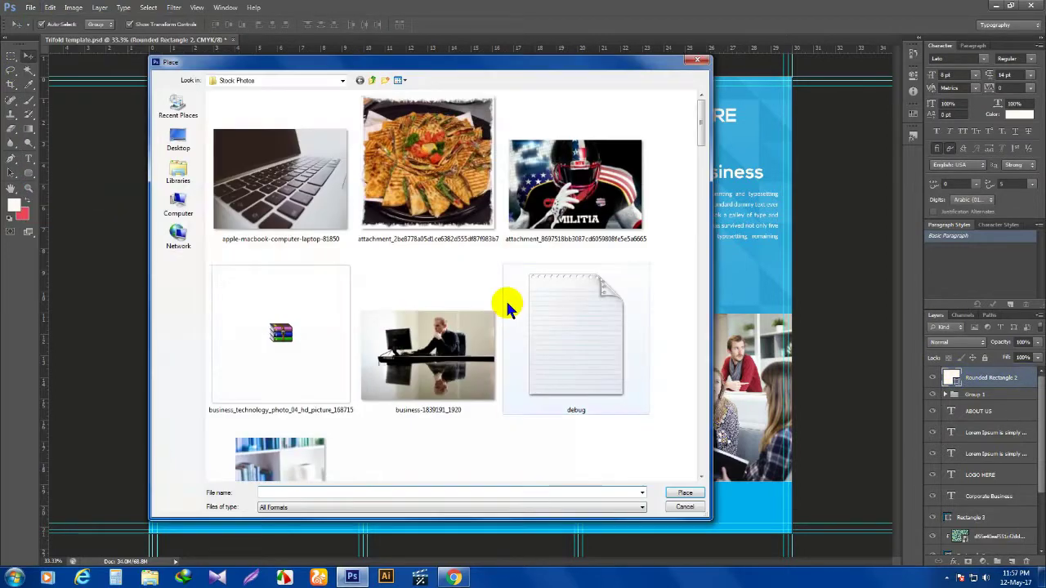
scroll(673, 254, down, 2)
scroll(675, 249, down, 10)
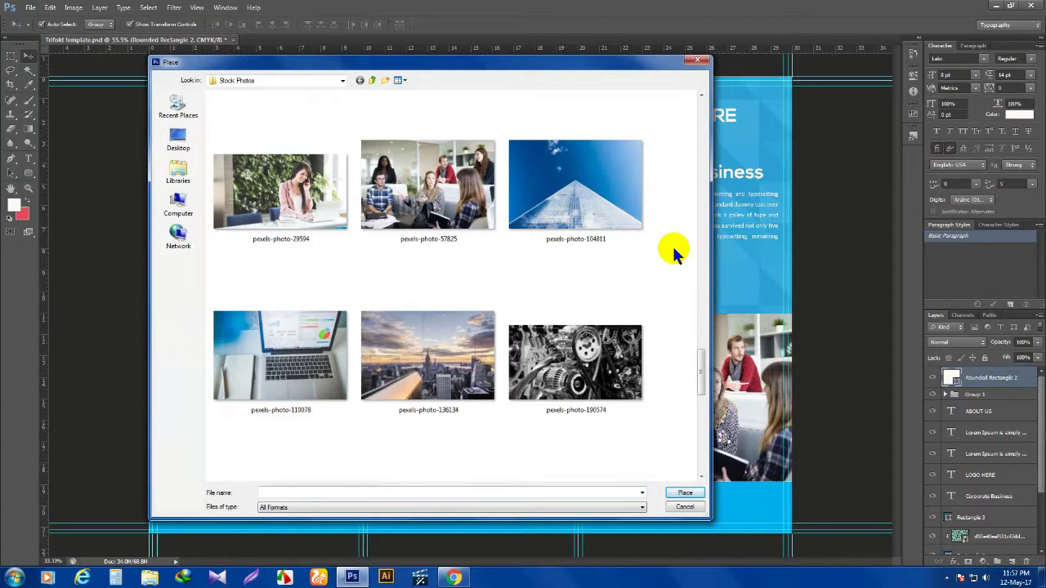
scroll(671, 248, down, 2)
scroll(670, 249, up, 10)
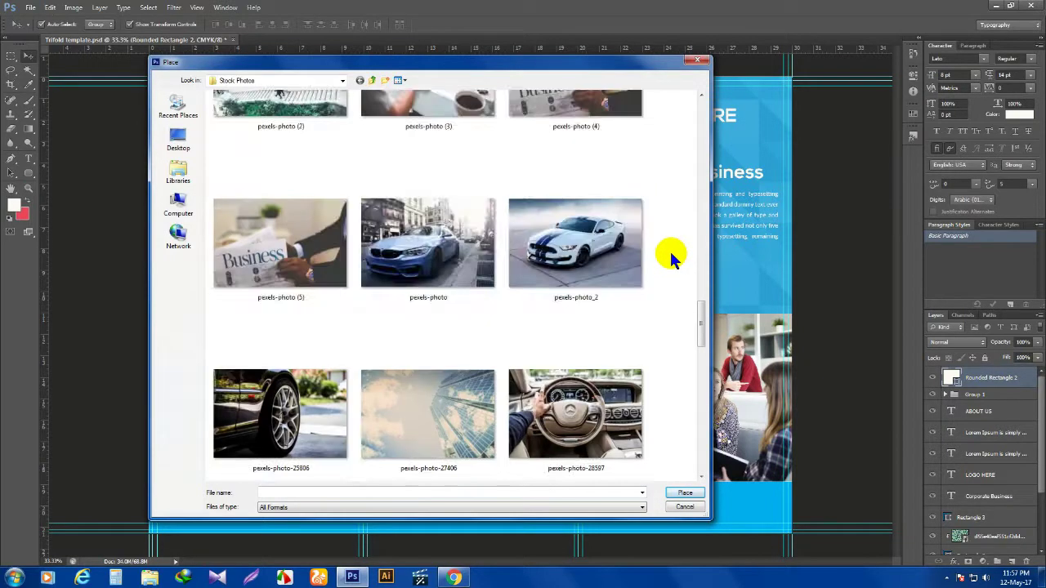
scroll(667, 251, up, 3)
scroll(666, 254, down, 6)
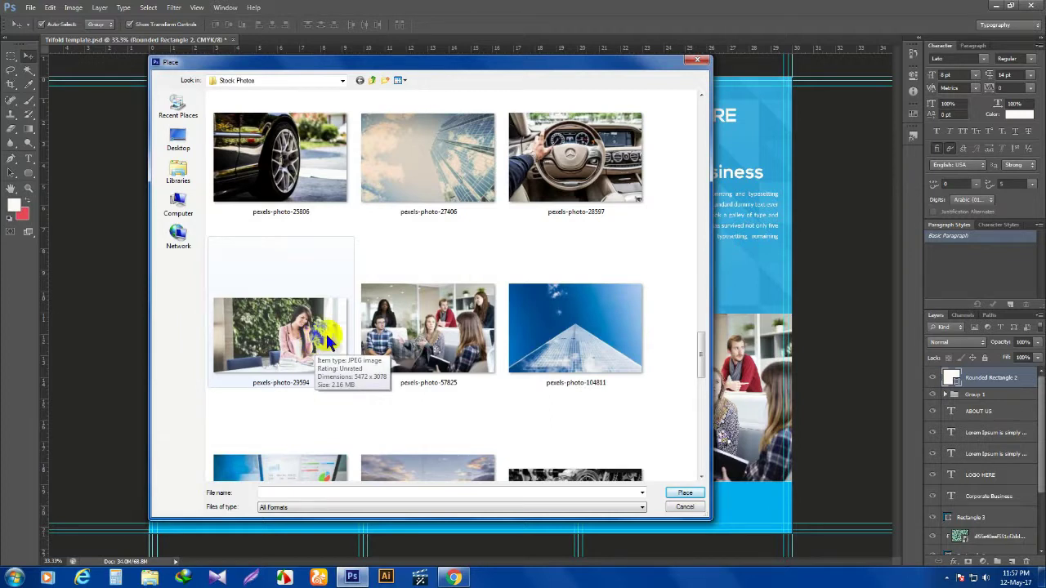
scroll(330, 342, up, 5)
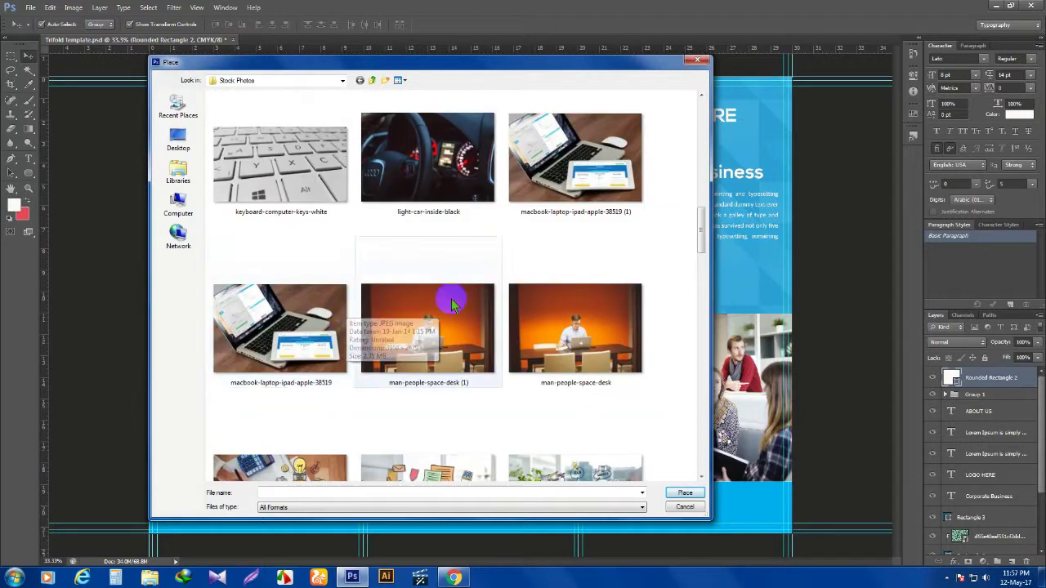
scroll(450, 296, up, 5)
click(406, 191)
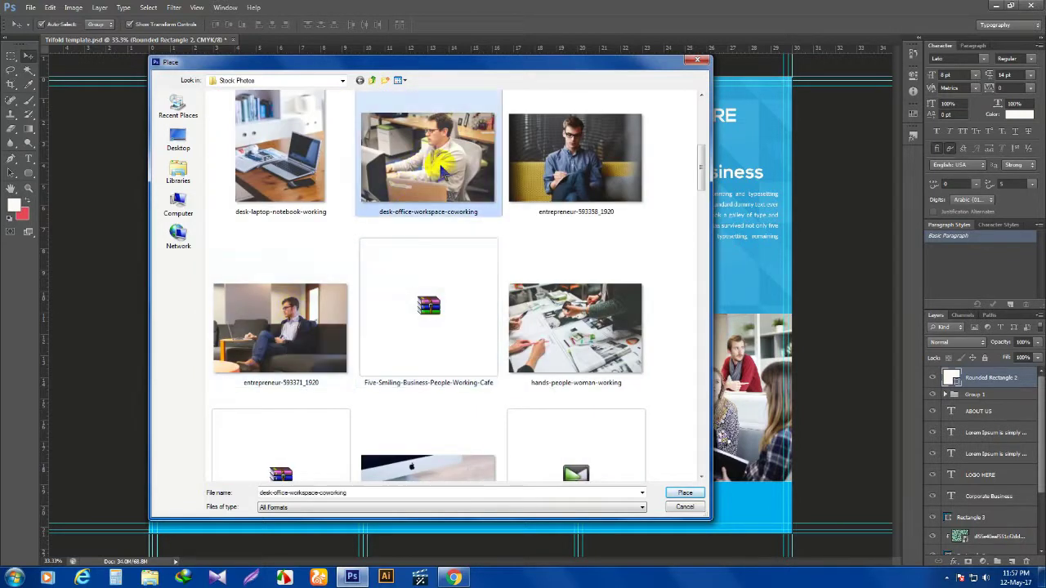
click(686, 494)
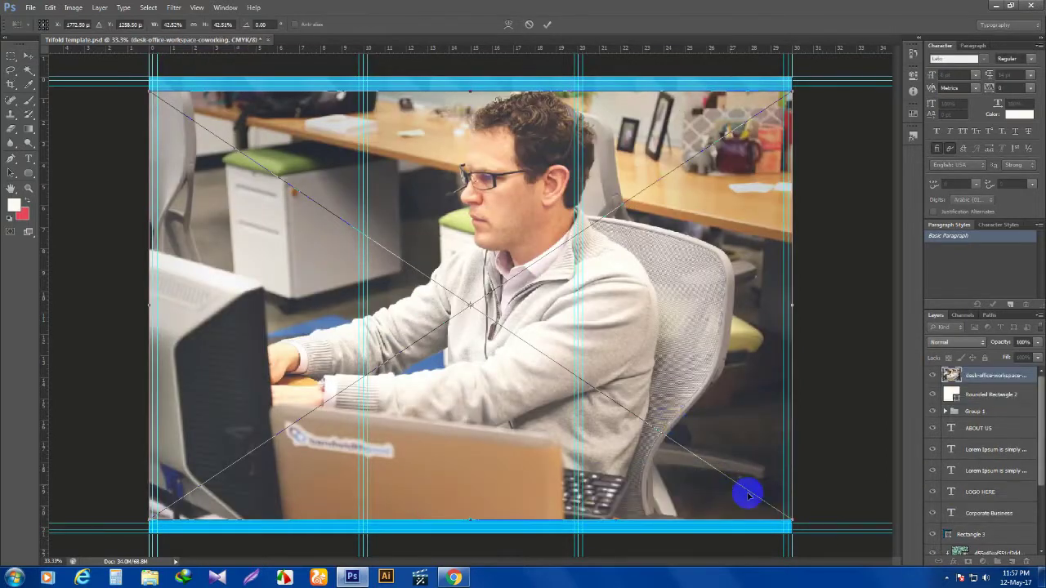
Scale the placed desk photo down to about 14% and move it over the white rounded rectangle
drag(791, 519, 578, 366)
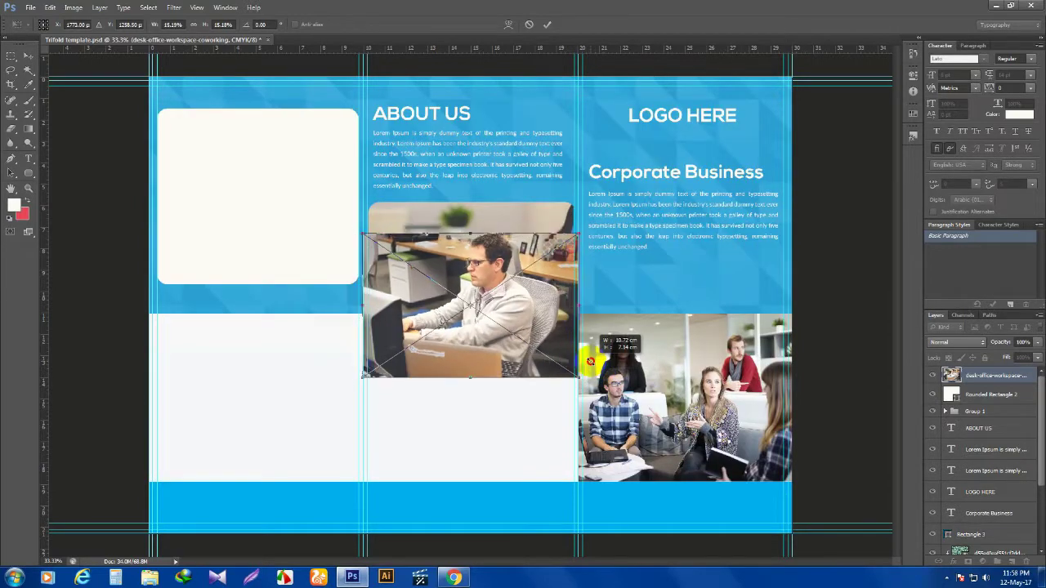
click(27, 57)
click(468, 215)
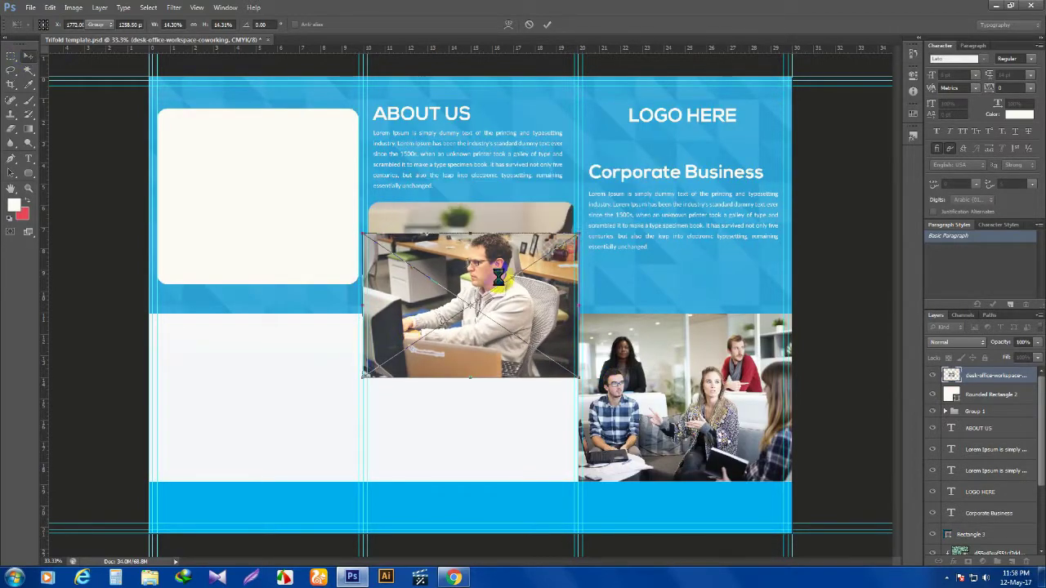
drag(410, 250, 303, 176)
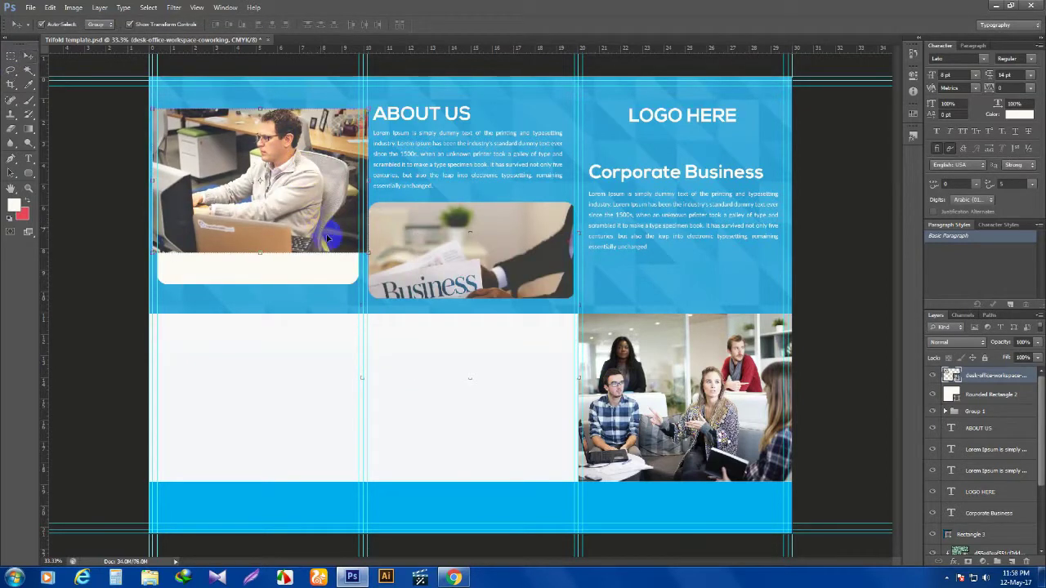
Enlarge the desk photo to about 18% and reposition it so that it completely covers the white rounded rectangle
key(ctrl+t)
drag(368, 255, 389, 267)
key(Escape)
key(ctrl+t)
click(29, 57)
key(Return)
mouse_move(317, 185)
mouse_down()
mouse_move(318, 204)
mouse_move(310, 199)
mouse_up()
key(ctrl+t)
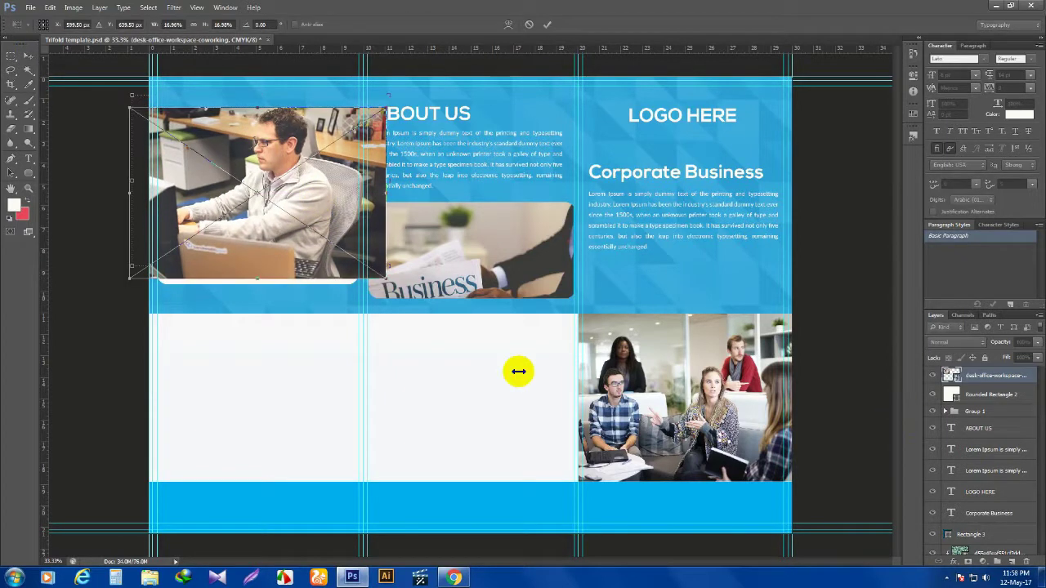
drag(385, 279, 398, 286)
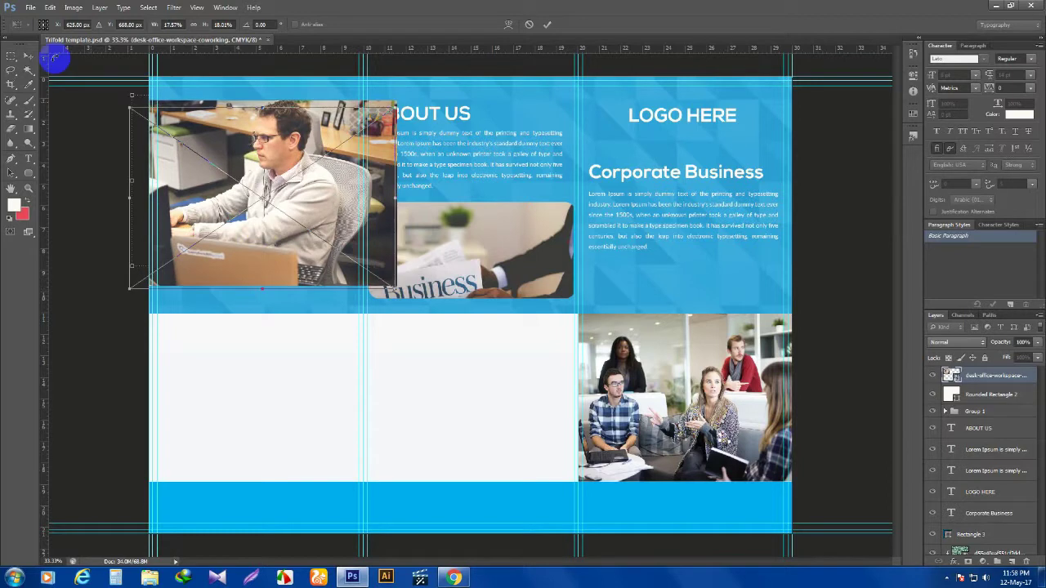
click(18, 53)
click(477, 215)
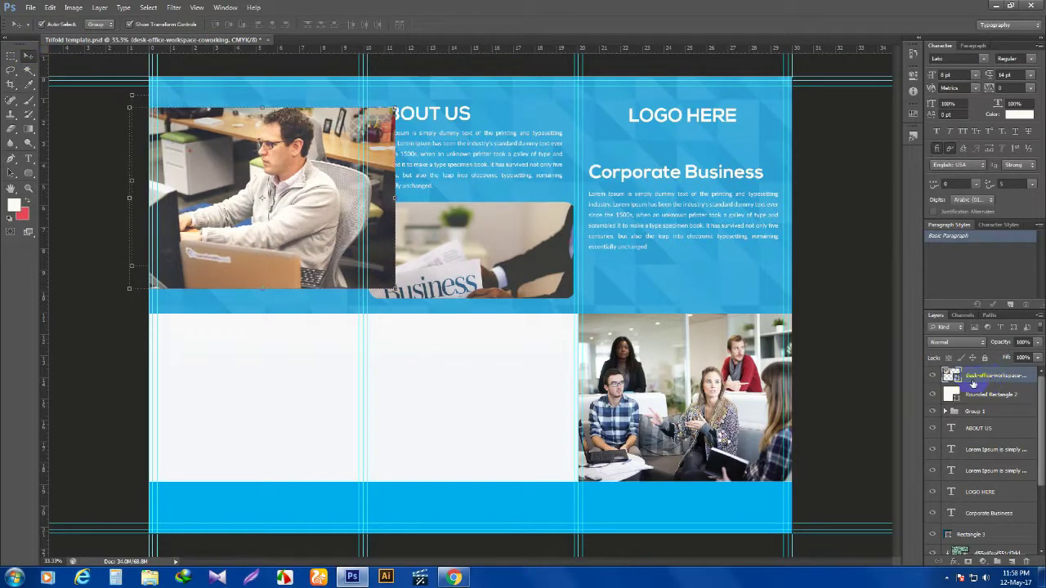
Clip the desk photo to the rounded rectangle beneath it
right_click(994, 374)
click(945, 369)
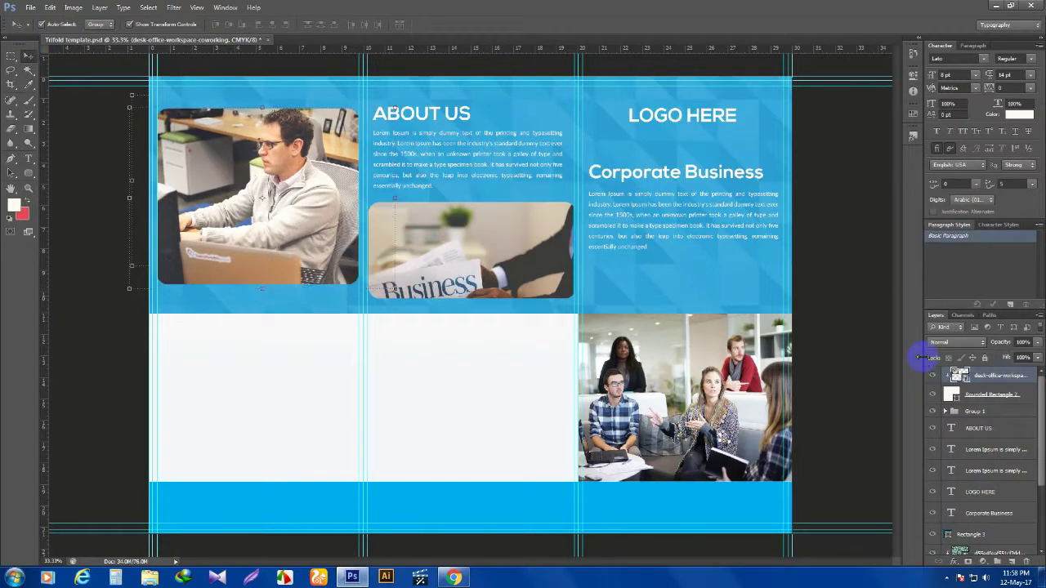
click(52, 71)
Group the desk photo with its rounded rectangle layer and nudge the group slightly down
click(1005, 377)
shift+click(1001, 397)
right_click(1001, 399)
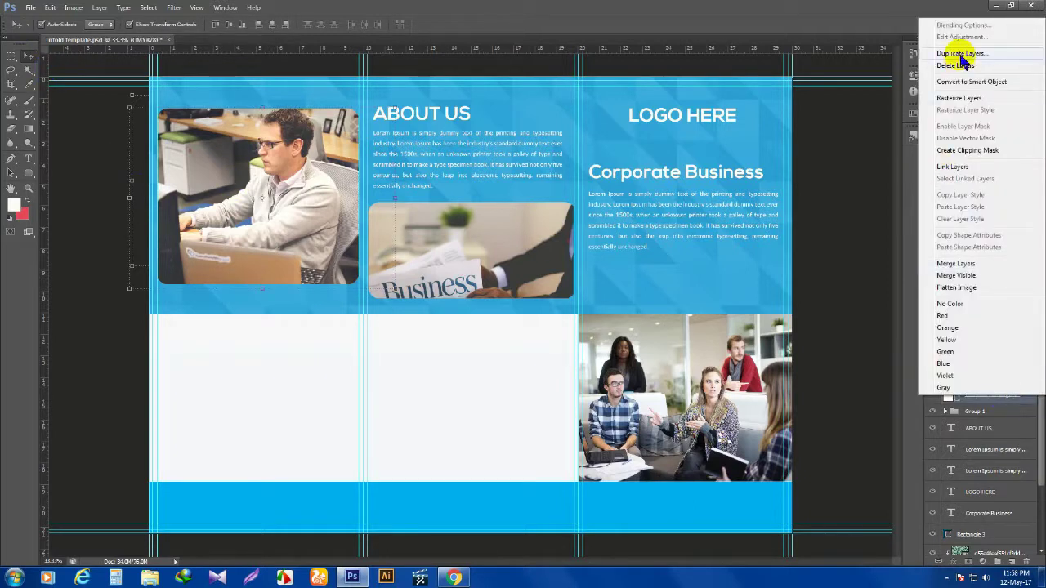
click(896, 318)
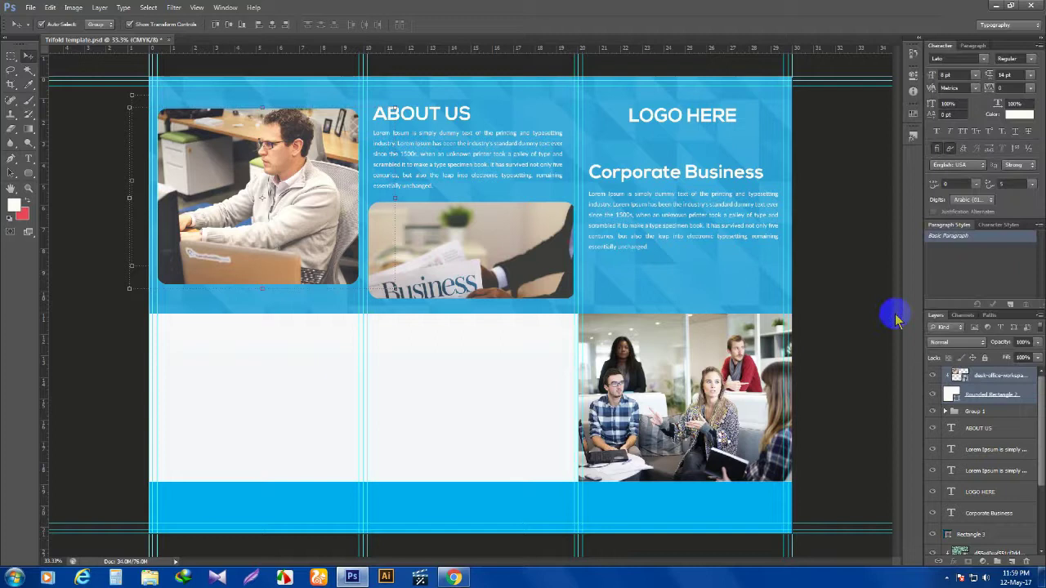
key(ctrl+g)
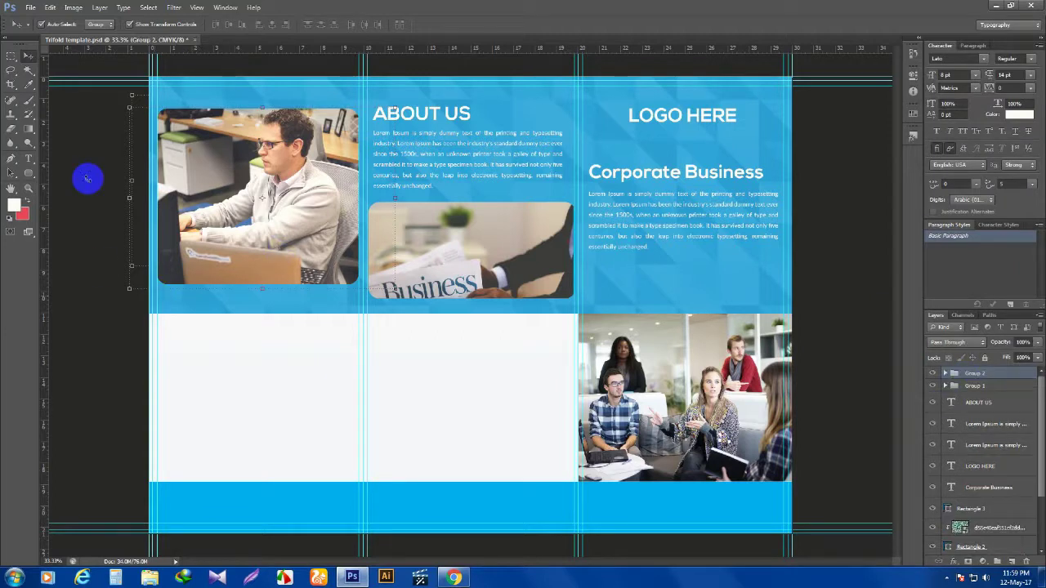
click(113, 106)
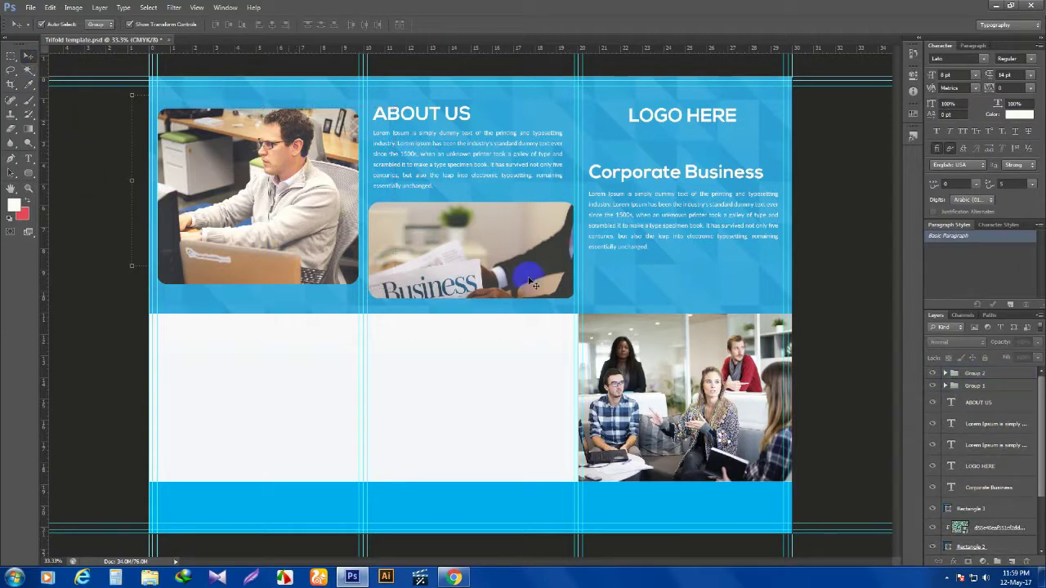
click(317, 210)
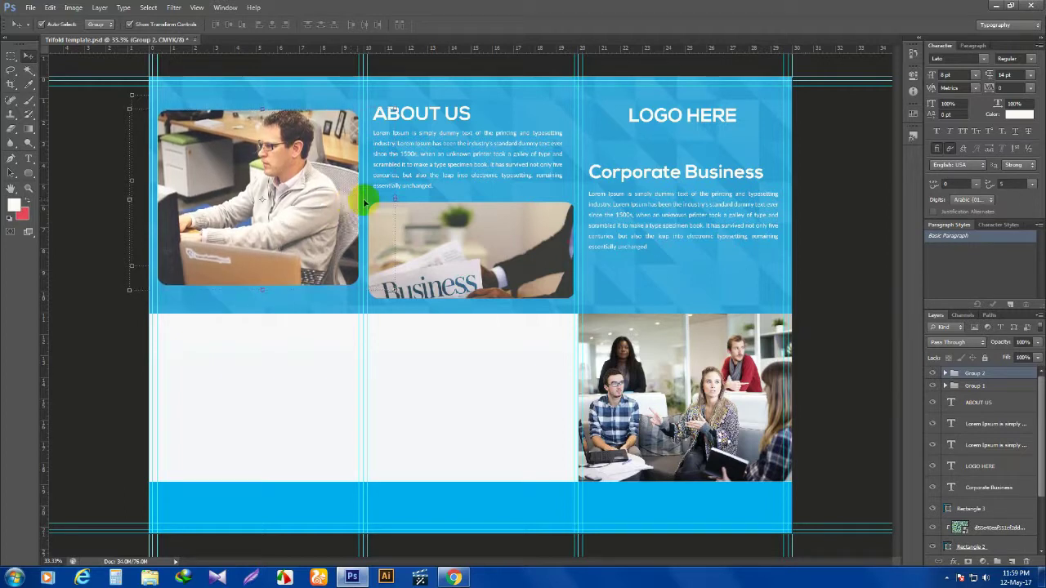
Add a near-black paragraph text reading WE CREATE BUSINESS SOLUTION across the white area of the left panel
click(27, 158)
drag(157, 325, 358, 401)
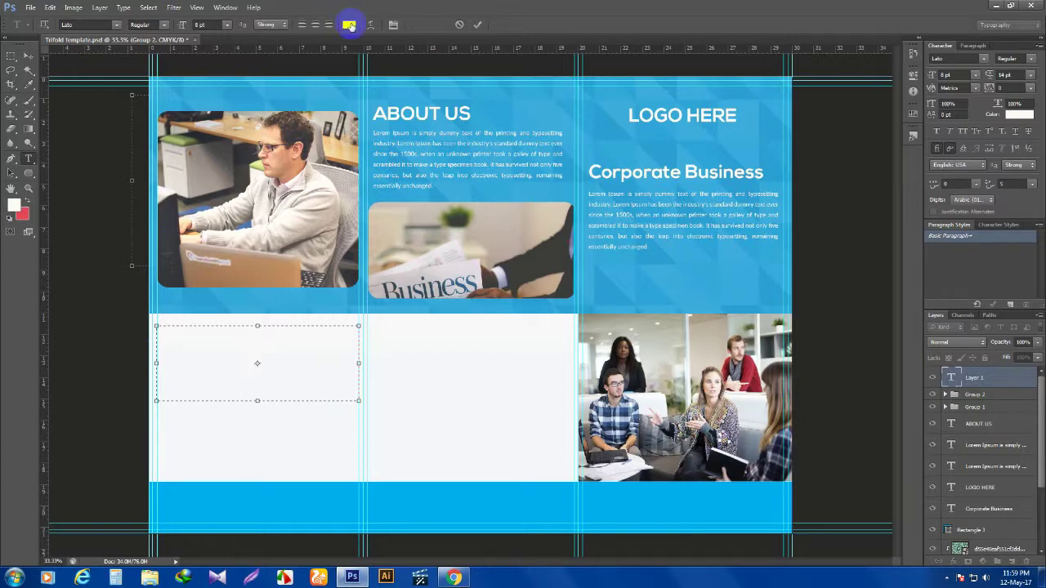
click(348, 26)
click(698, 526)
click(947, 410)
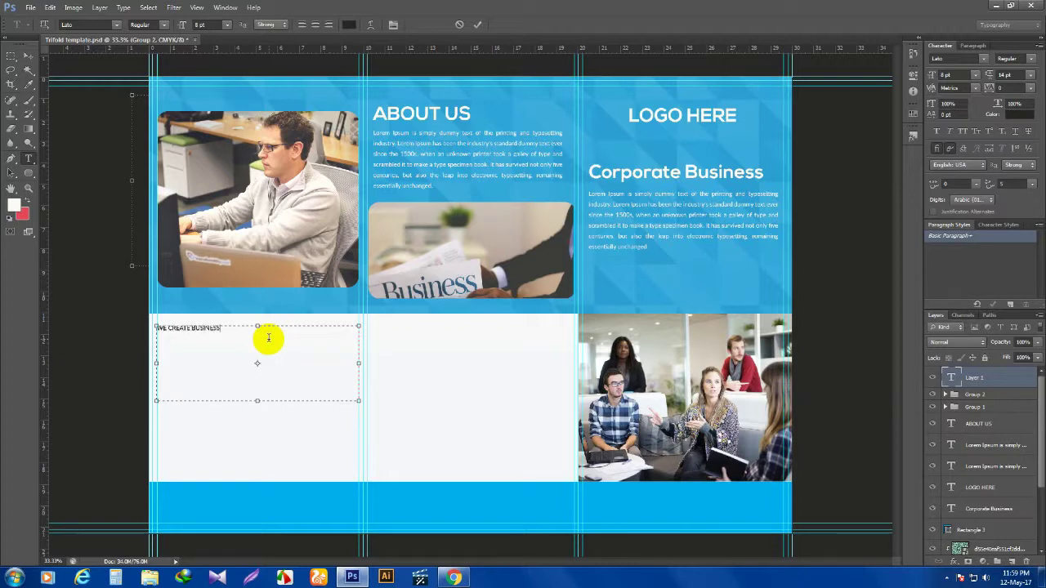
Set the new heading's font size to 27 pt and its leading to 18 pt
drag(268, 338, 128, 327)
mouse_move(183, 25)
mouse_down()
mouse_move(201, 25)
mouse_move(189, 27)
mouse_up()
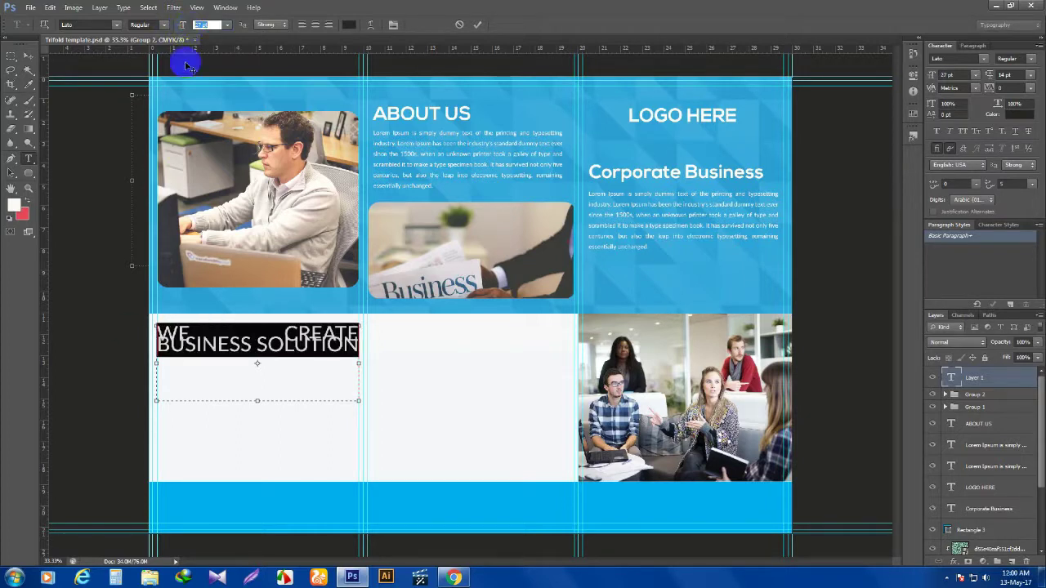
click(1030, 75)
click(1015, 187)
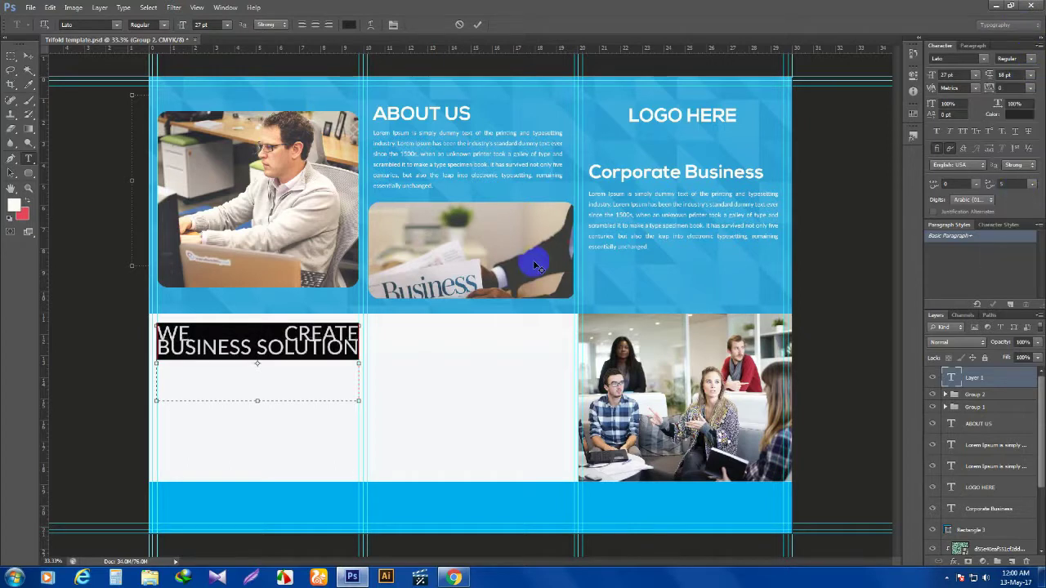
Left-align the WE CREATE BUSINESS SOLUTION heading and set its leading to 34 pt
click(282, 331)
drag(358, 345, 148, 325)
click(974, 45)
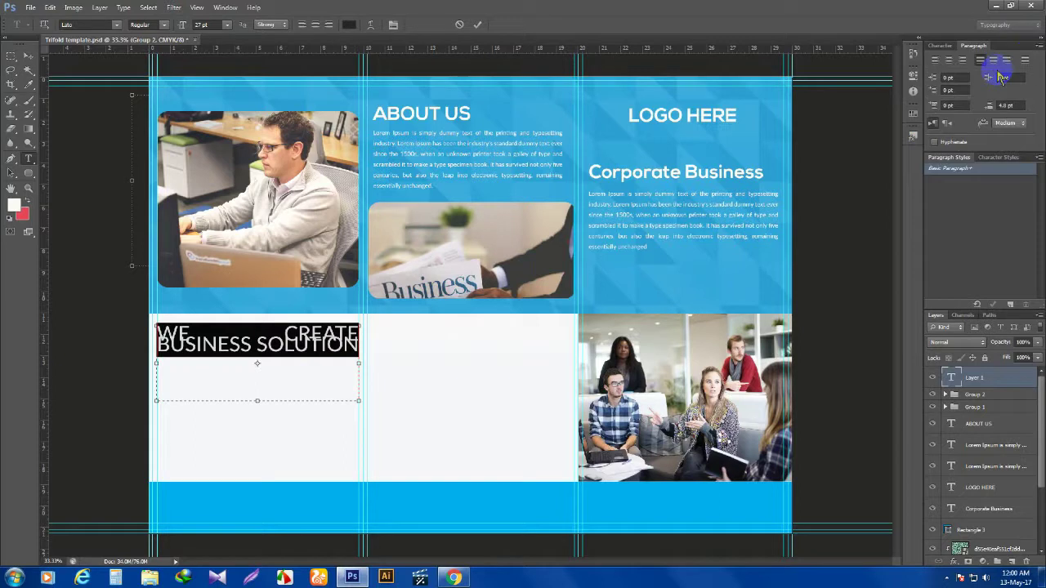
key(ctrl+shift+l)
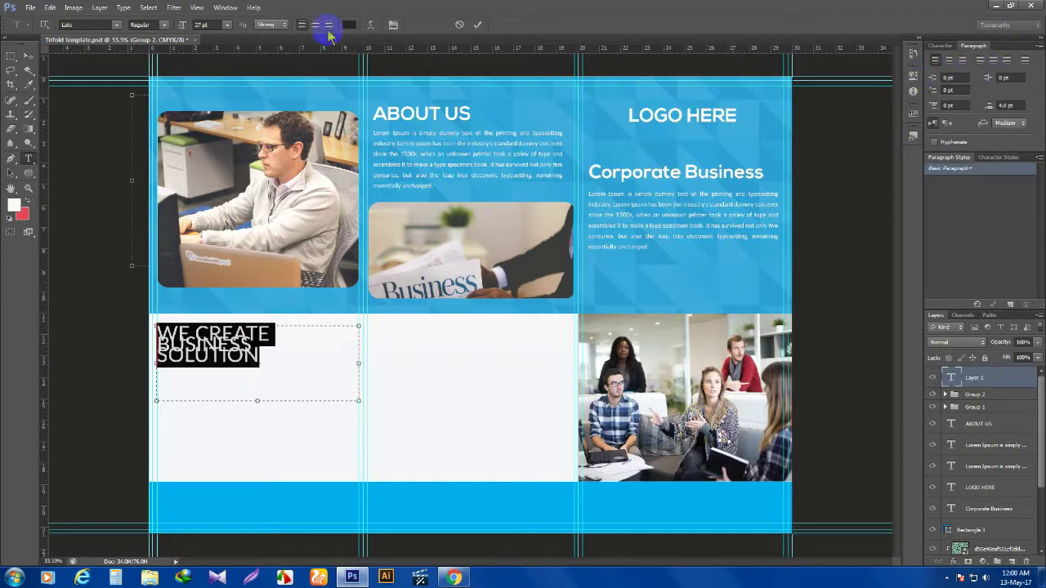
click(940, 46)
drag(989, 75, 1010, 76)
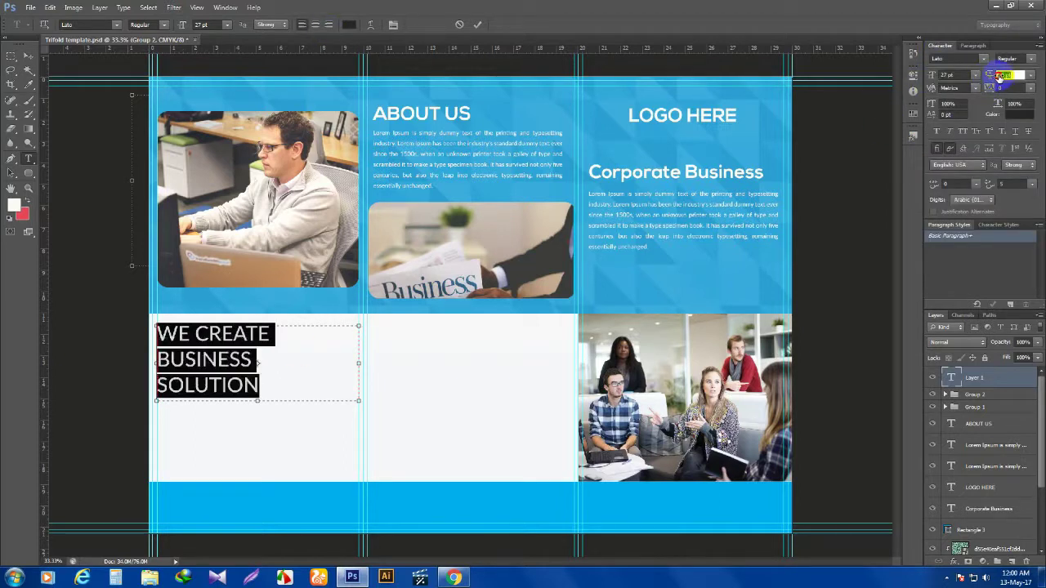
Set the heading's font size to 24 pt and break the line after WE CREATE
click(227, 24)
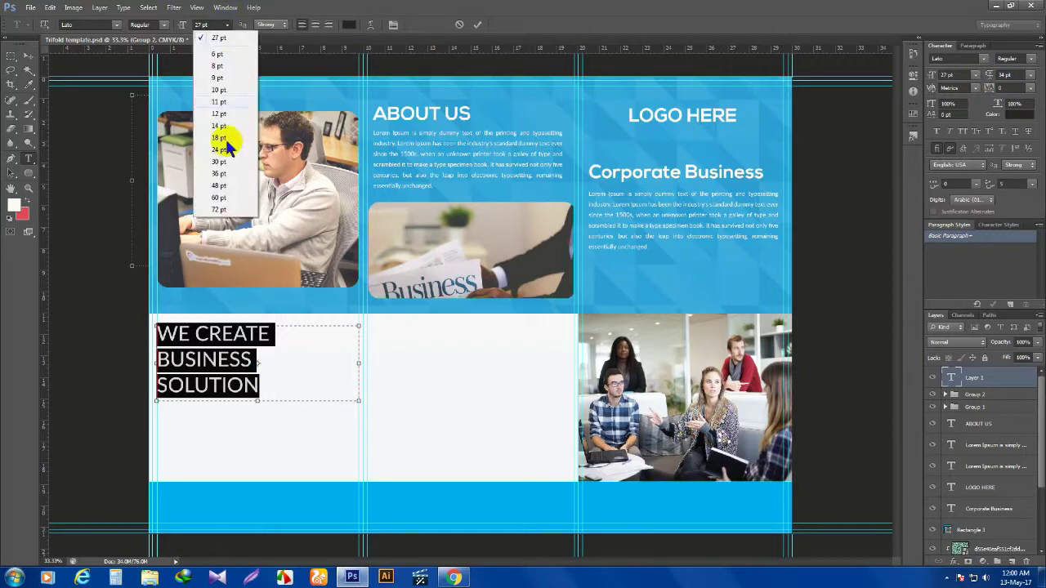
click(220, 146)
click(264, 338)
key(Return)
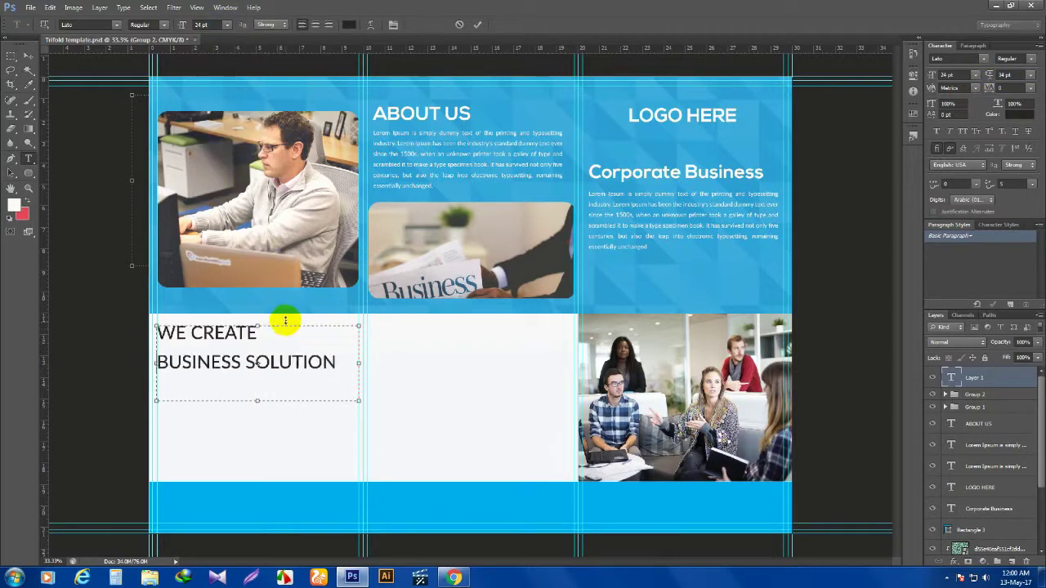
Set the words WE CREATE to Lato Heavy and colour them with the blue sampled from the brochure's bottom band
drag(266, 337, 139, 337)
click(163, 25)
click(145, 160)
click(345, 27)
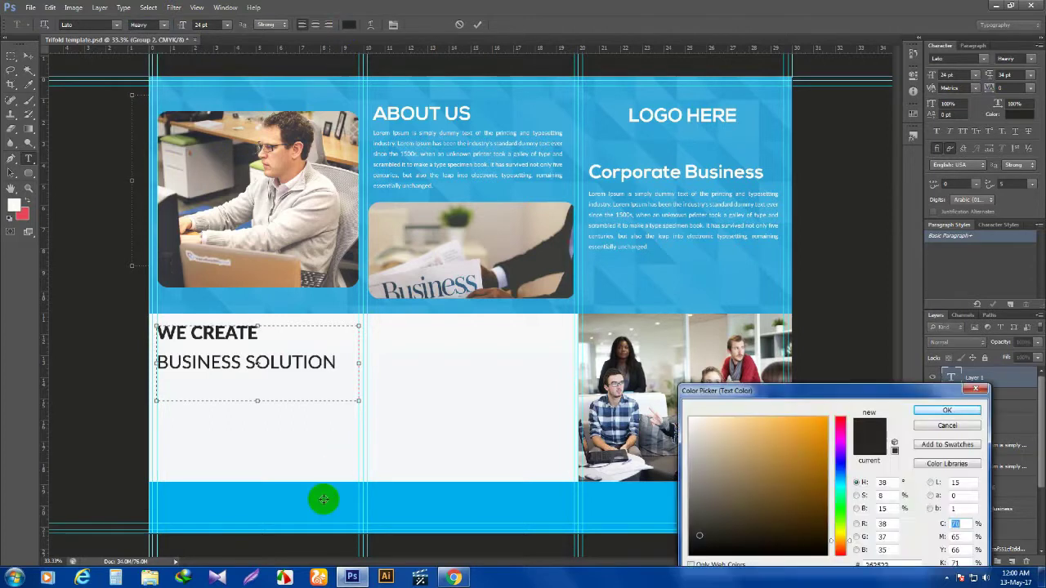
click(322, 498)
click(946, 407)
Set the BUSINESS SOLUTION line to the Semibold font style
drag(336, 362, 140, 362)
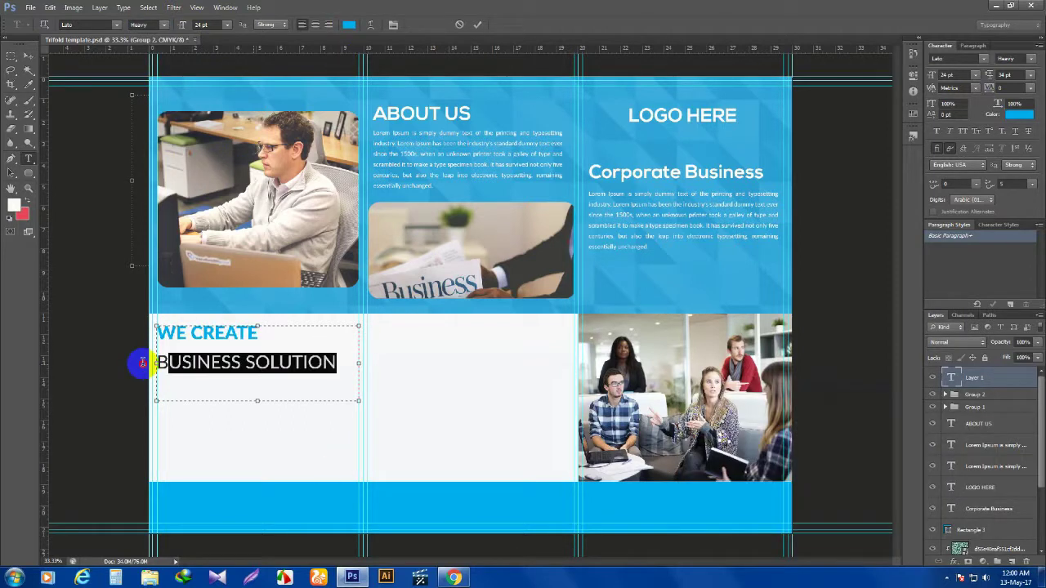
click(163, 26)
click(187, 149)
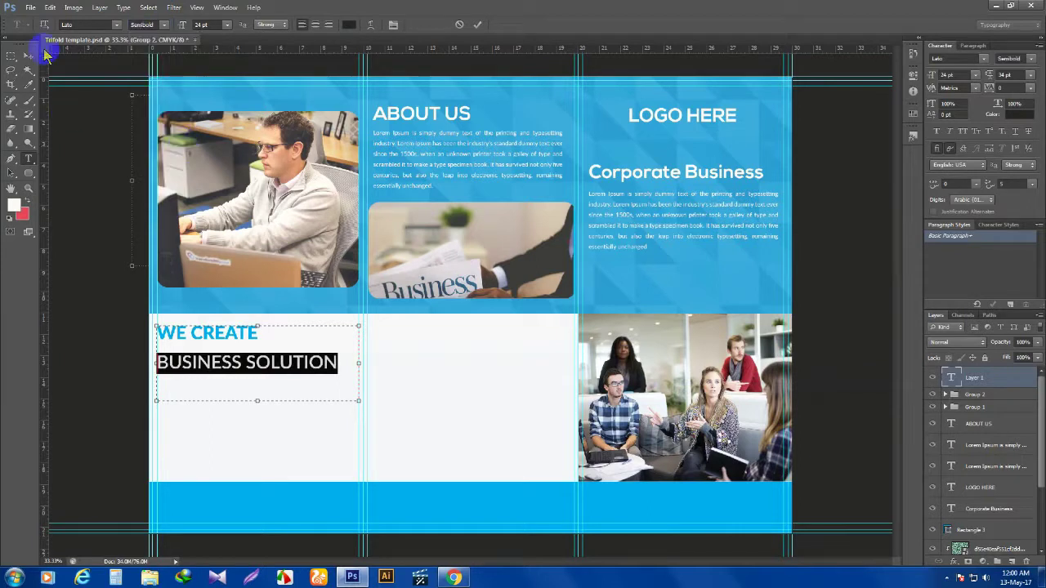
Reduce the leading of both heading lines to 28 pt and shorten the text box to fit them
drag(173, 332, 374, 374)
drag(991, 76, 985, 76)
drag(256, 401, 256, 377)
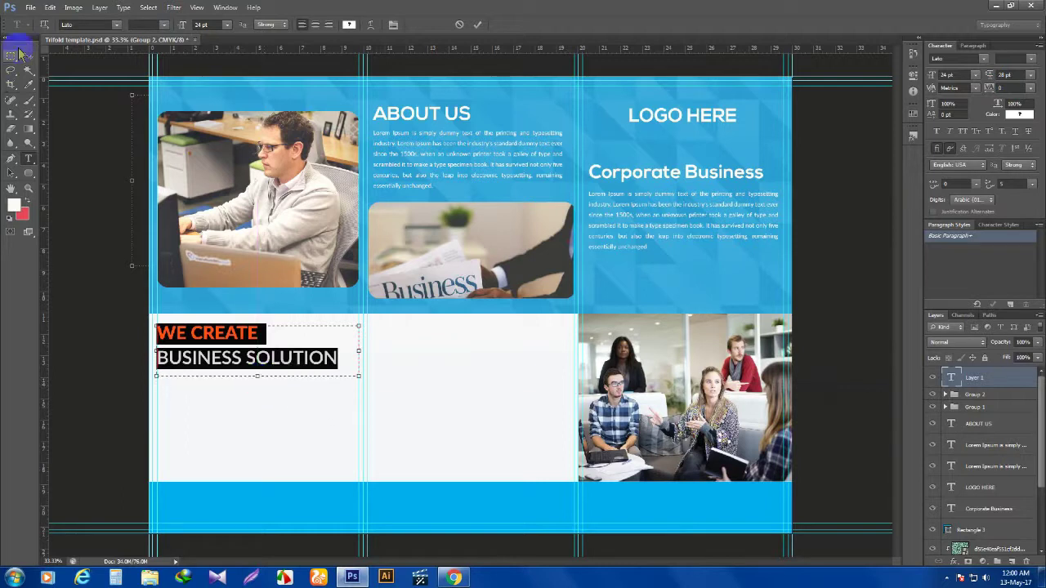
Commit the heading text and nudge it slightly into place beside the left panel's margin guide
click(28, 56)
key(Up)
key(Up)
key(Up)
key(Up)
key(Up)
key(Up)
key(Up)
key(Up)
key(Up)
key(Up)
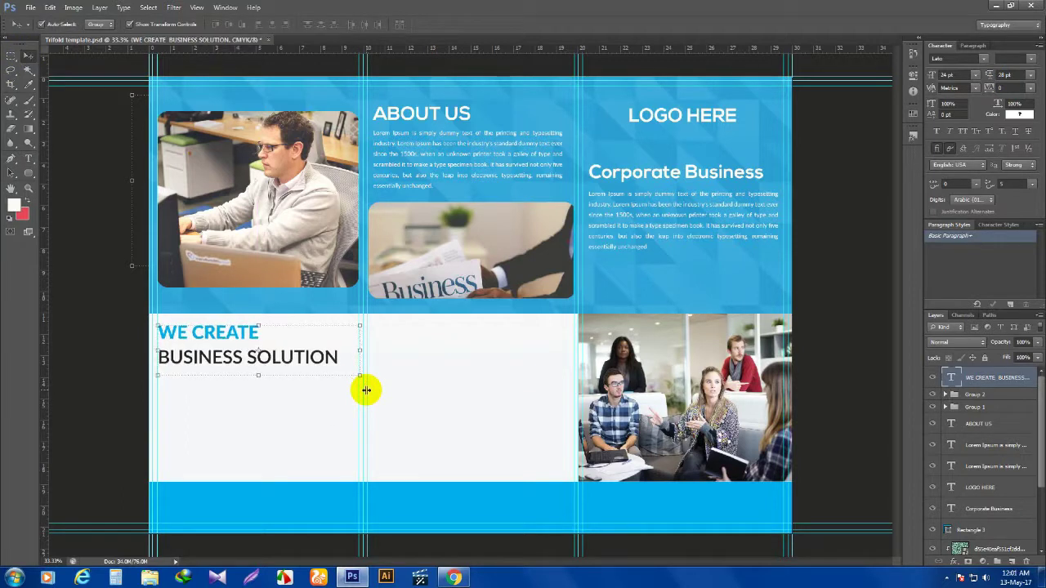
Duplicate the Corporate Business body paragraph and place the copy beneath the BUSINESS SOLUTION heading in the first panel
click(109, 337)
click(626, 235)
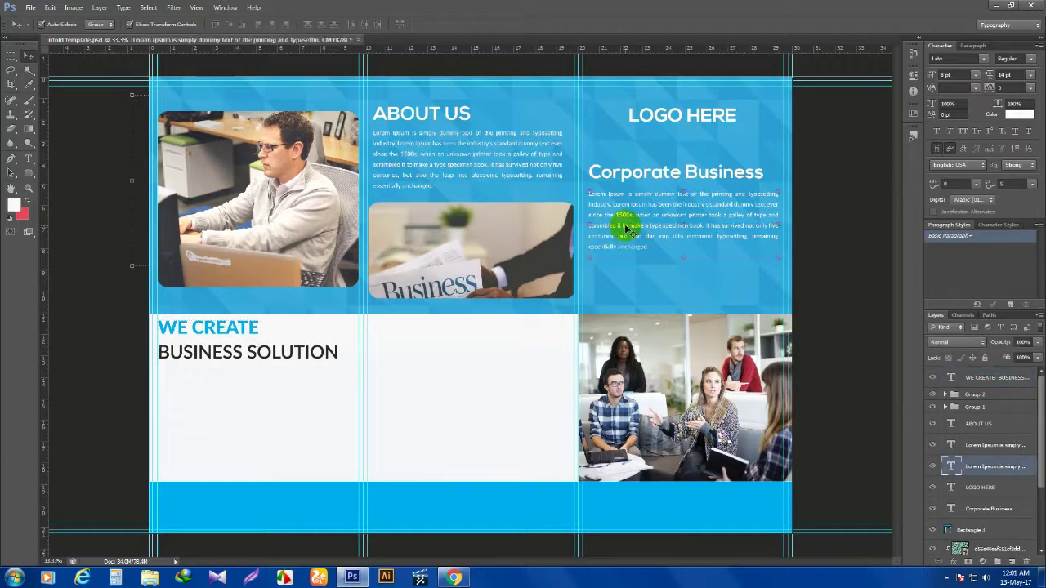
right_click(990, 474)
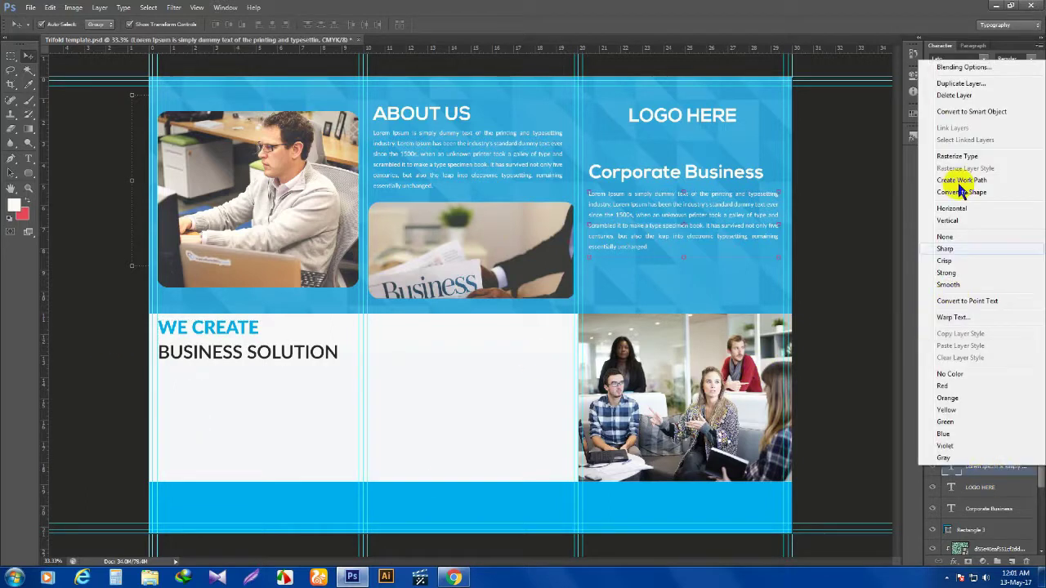
click(952, 88)
click(618, 183)
drag(665, 210, 234, 409)
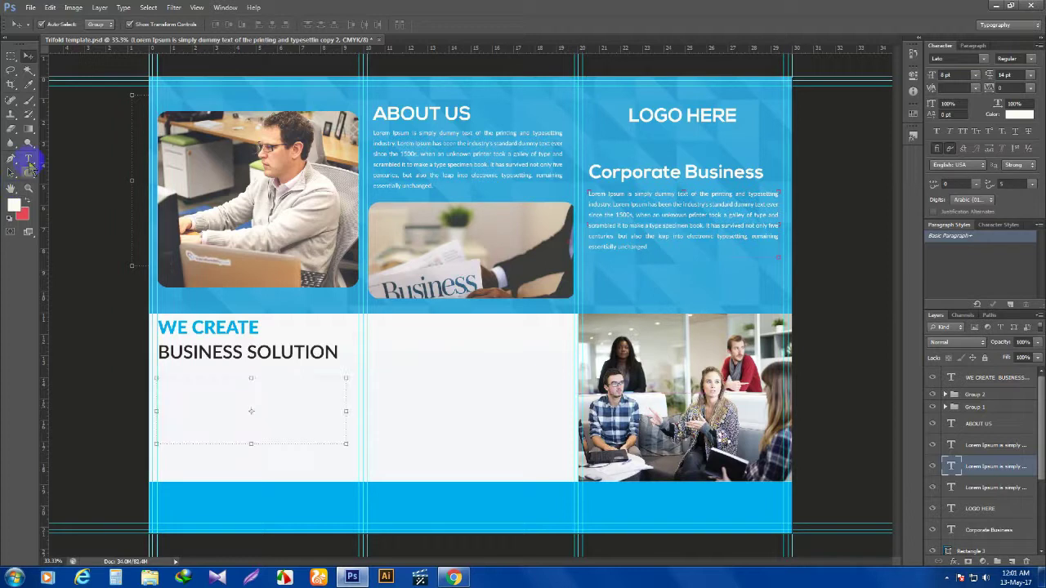
Colour all of the copied paragraph's text dark grey #252422
click(27, 158)
click(211, 395)
key(ctrl+a)
click(349, 24)
click(700, 537)
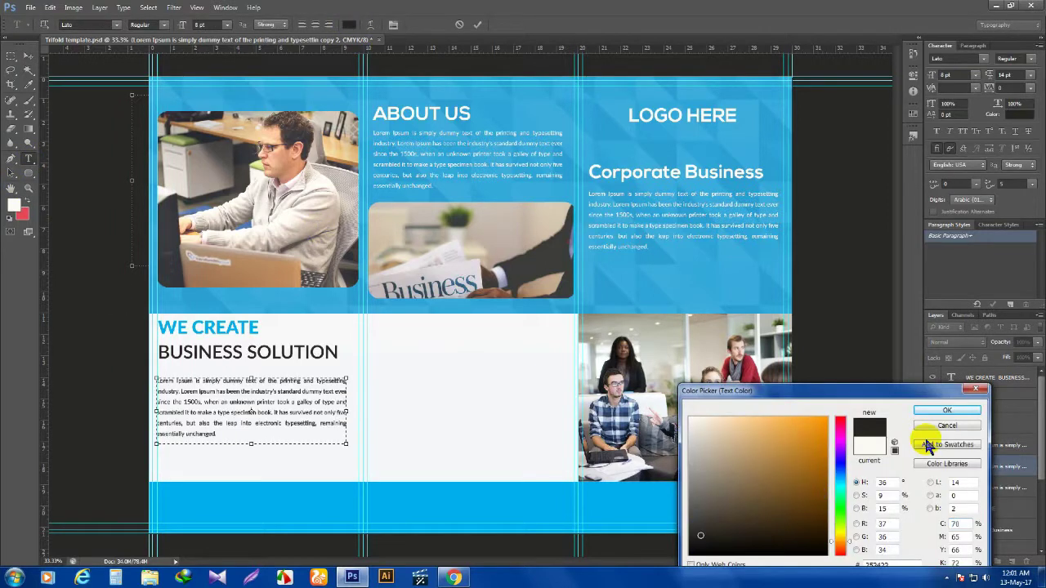
click(947, 410)
Set the copied paragraph to Lato Light and widen its text box to about 9.4 cm, up to the panel's margin
click(164, 25)
click(158, 65)
drag(351, 449, 355, 446)
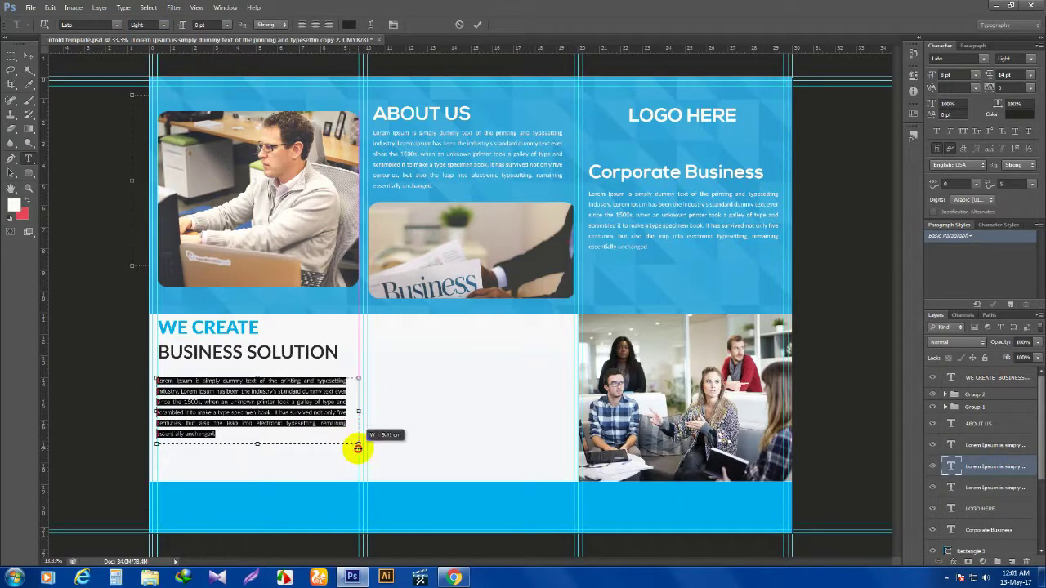
click(27, 57)
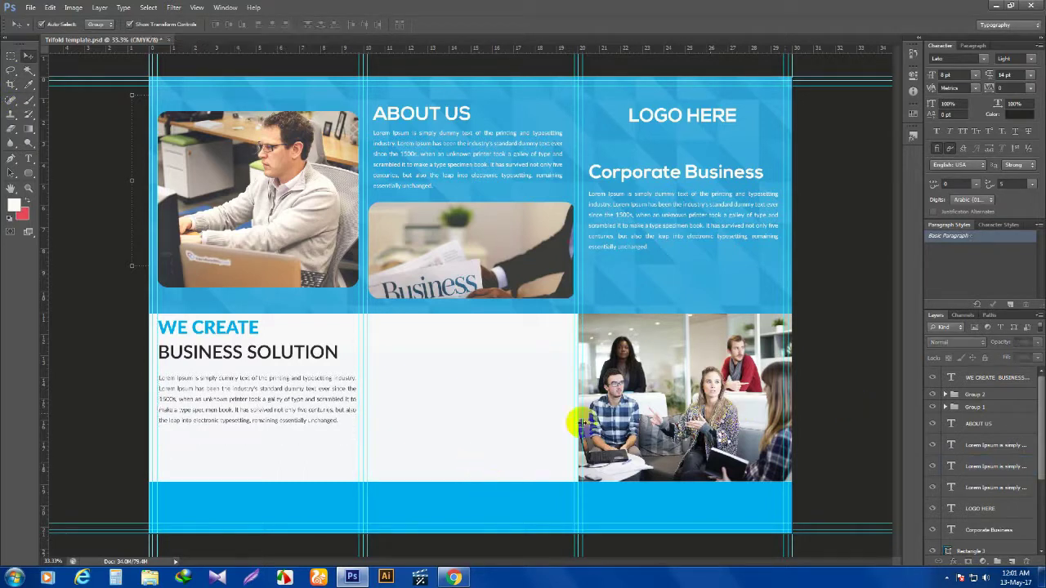
Shift the WE CREATE heading slightly right and adjust the paragraph's placement beneath it
click(240, 353)
drag(240, 353, 244, 353)
click(233, 413)
drag(233, 414, 257, 474)
Lengthen the paragraph by pasting a copy of its closing lines at the end, and extend its text box to about 4 cm high
click(30, 157)
click(343, 428)
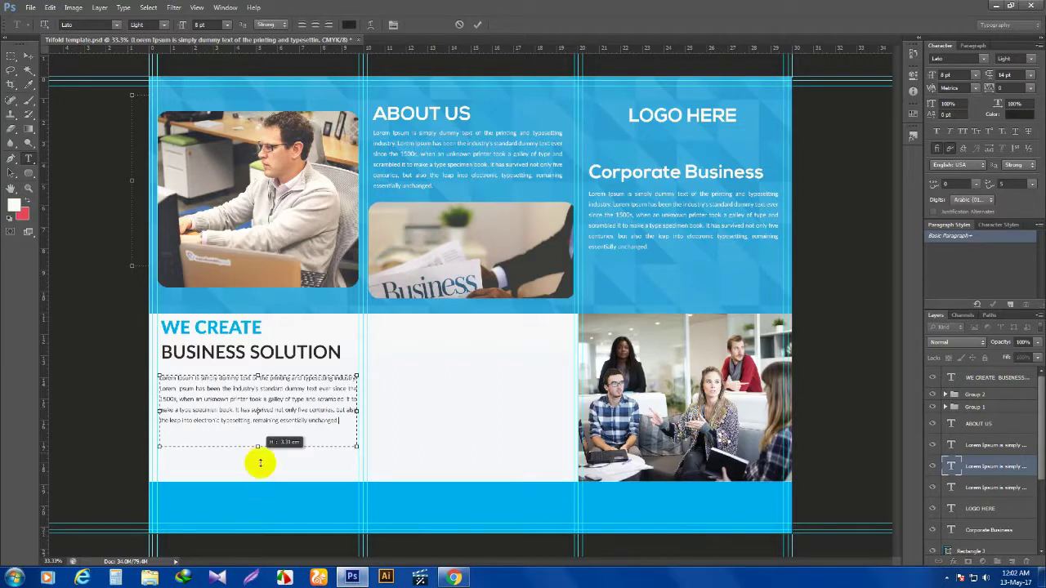
drag(342, 420, 238, 400)
key(ctrl+c)
click(357, 428)
key(ctrl+v)
drag(274, 483, 269, 463)
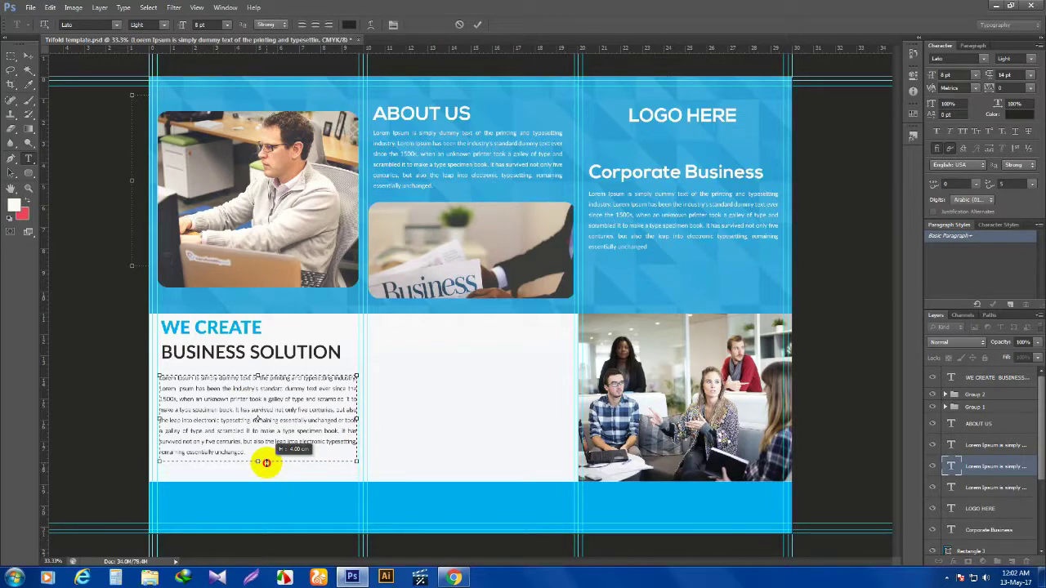
Commit the paragraph text and nudge both the paragraph and the WE CREATE heading slightly down
click(818, 321)
click(283, 417)
drag(283, 417, 284, 419)
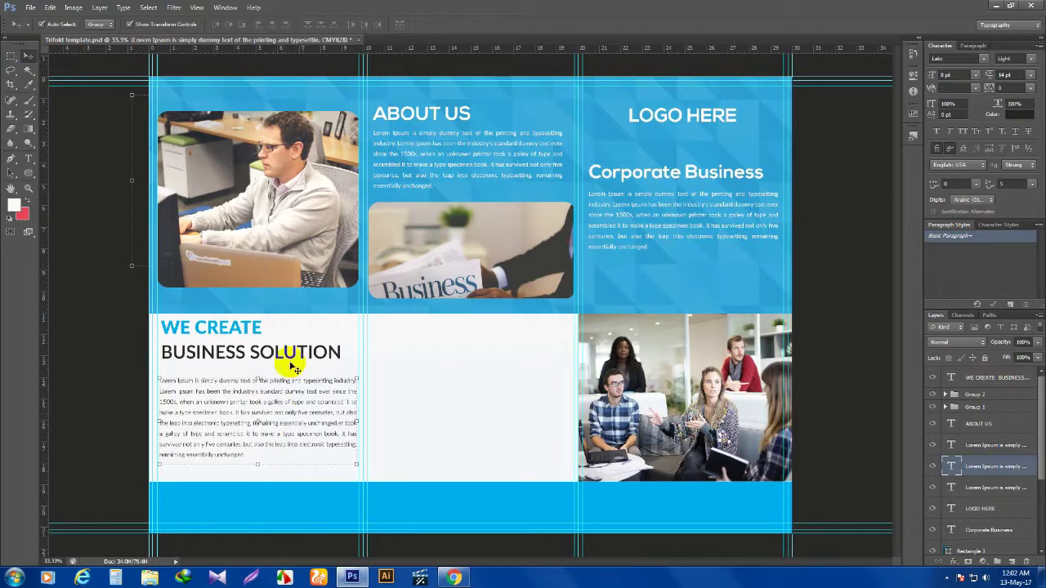
click(299, 358)
key(Down)
key(Down)
key(Down)
key(Down)
key(Down)
click(140, 380)
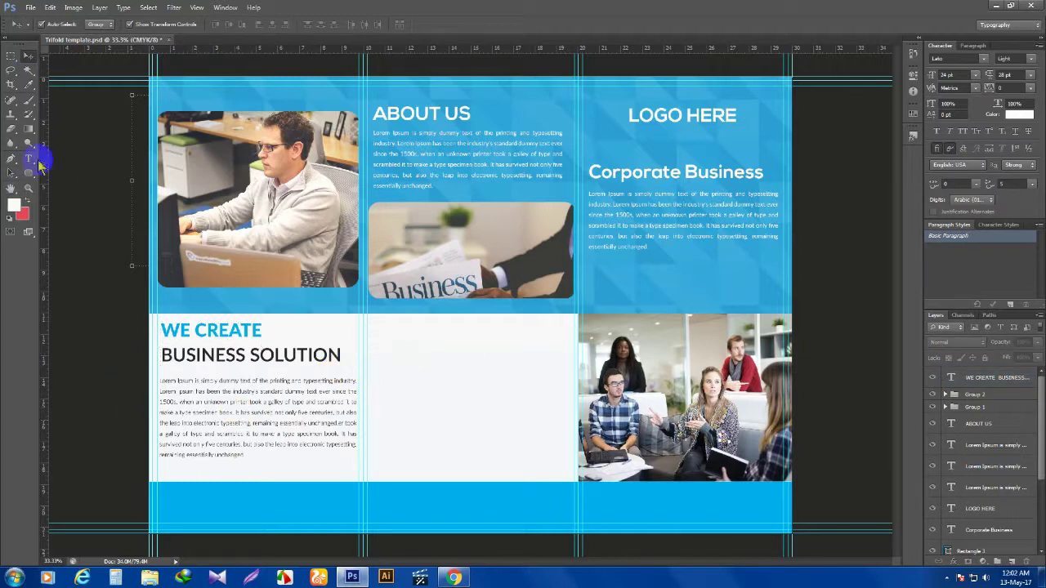
Draw a text box across the upper part of the blank middle panel and enter LOGO HERE
click(31, 160)
drag(379, 324, 561, 386)
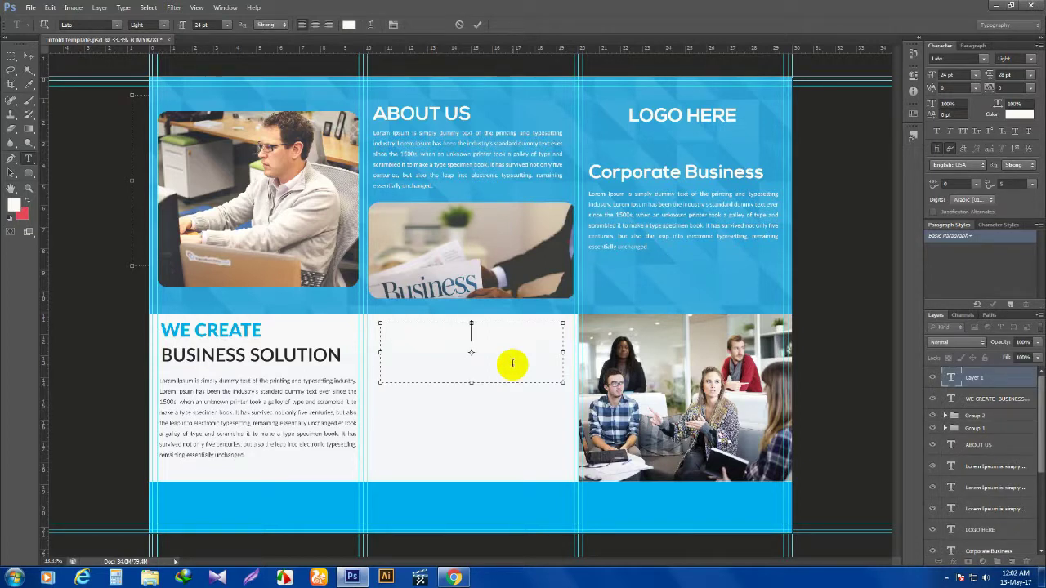
text(S)
drag(496, 346, 361, 341)
Style the new LOGO HERE text in the header's sampled blue, Lato Heavy and centred, then shorten its text box
click(350, 26)
click(350, 299)
click(946, 410)
click(163, 25)
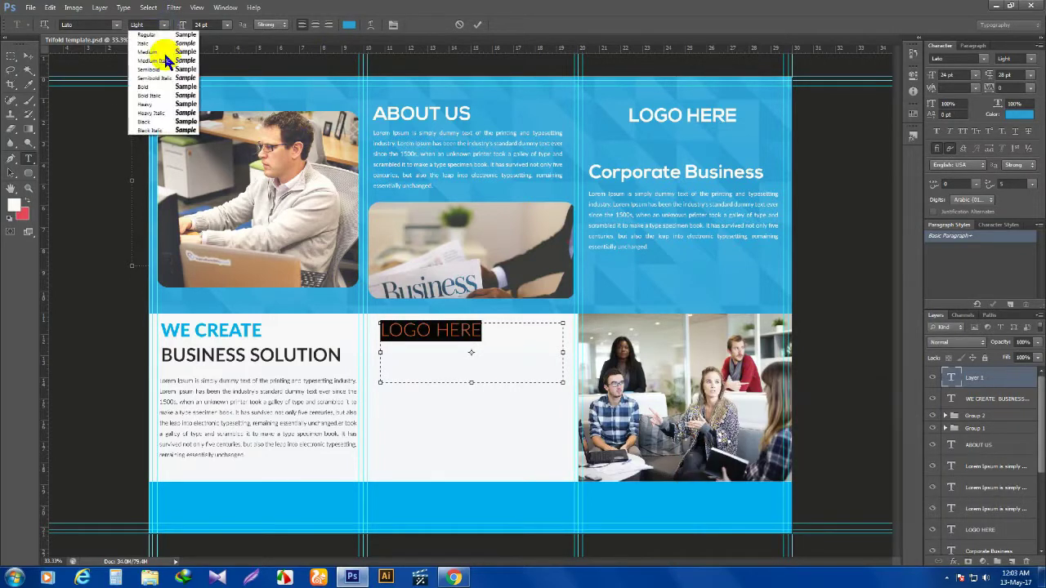
click(174, 150)
click(316, 25)
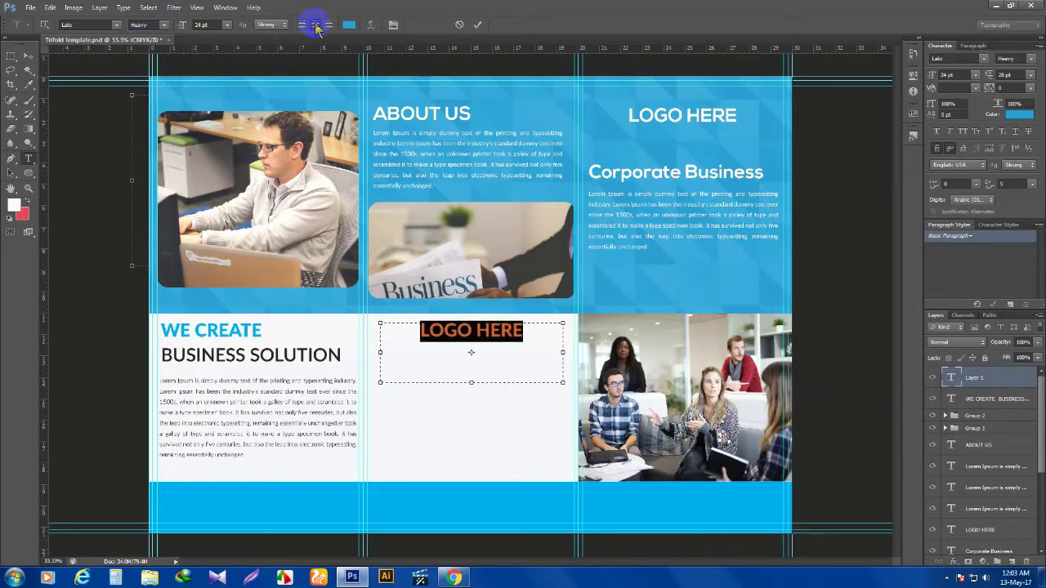
drag(471, 383, 470, 343)
click(27, 57)
Draw a second text box below LOGO HERE and set its text colour to dark grey #272829
click(27, 159)
drag(389, 374, 554, 420)
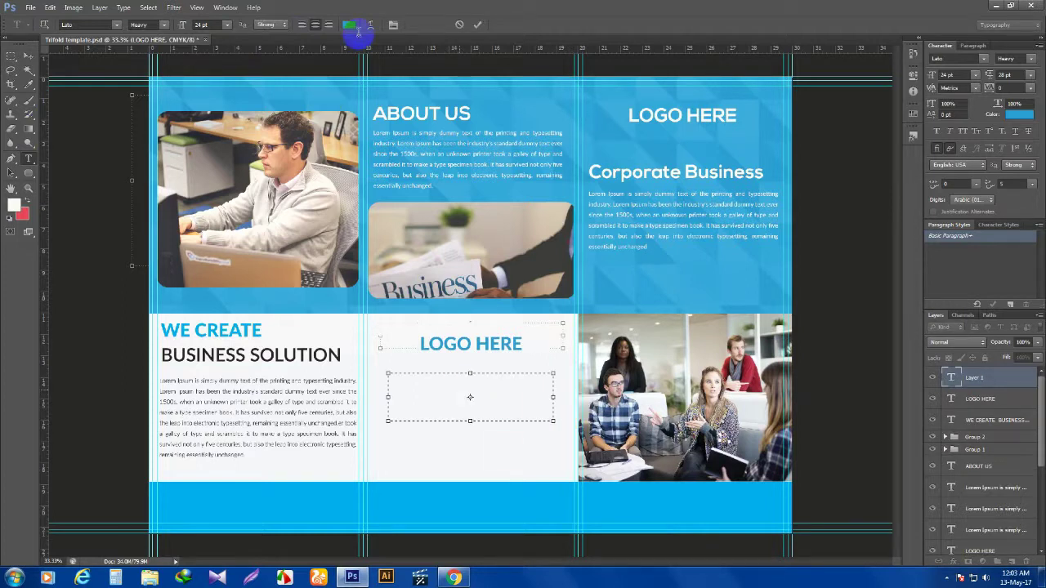
click(349, 24)
click(695, 532)
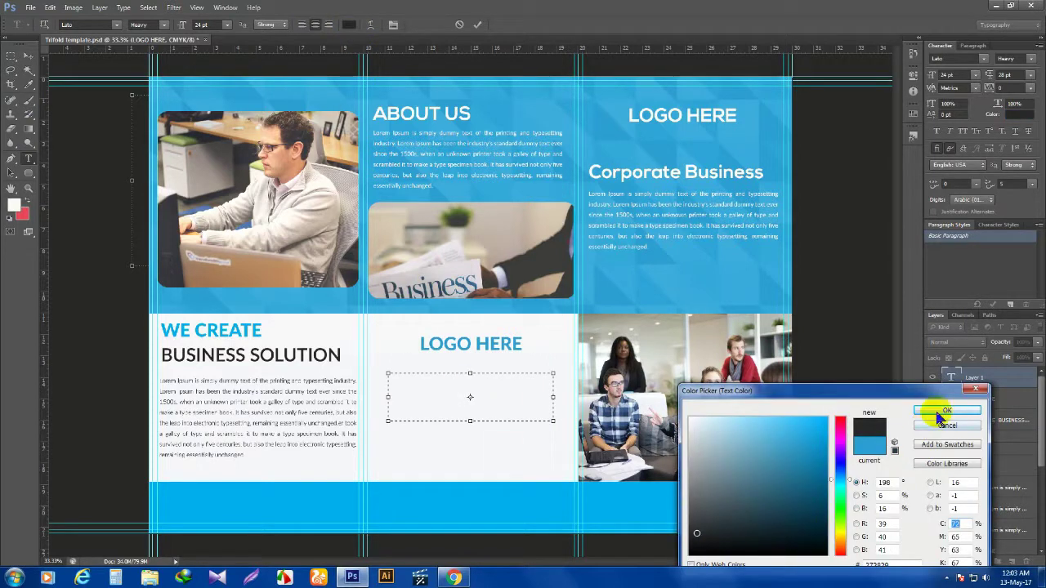
click(941, 418)
Enter the heading Contact Us in the new text box, correcting its capitalisation
text(COntact)
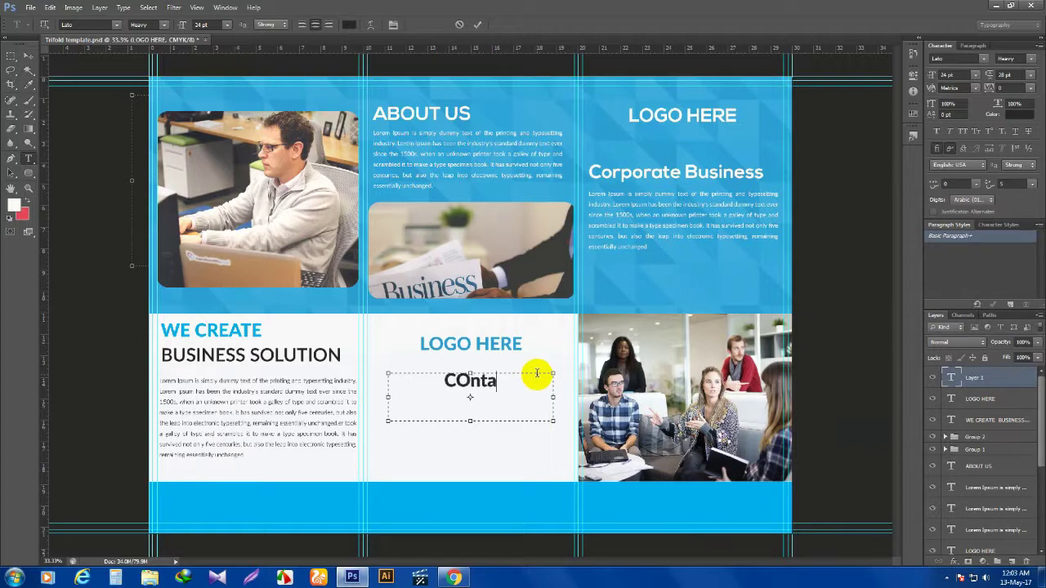
key(BackSpace)
key(BackSpace)
key(BackSpace)
key(BackSpace)
key(BackSpace)
key(BackSpace)
text(ontact Us)
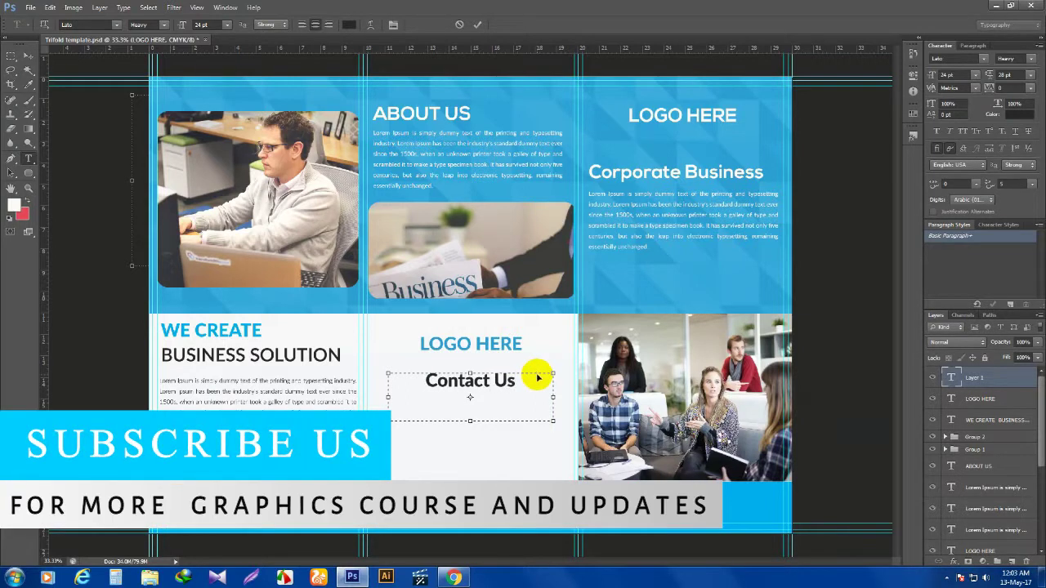
Set Contact Us to Lato Medium at 18 pt, shorten its text box to about 0.95 cm high and commit it
key(ctrl+a)
click(163, 25)
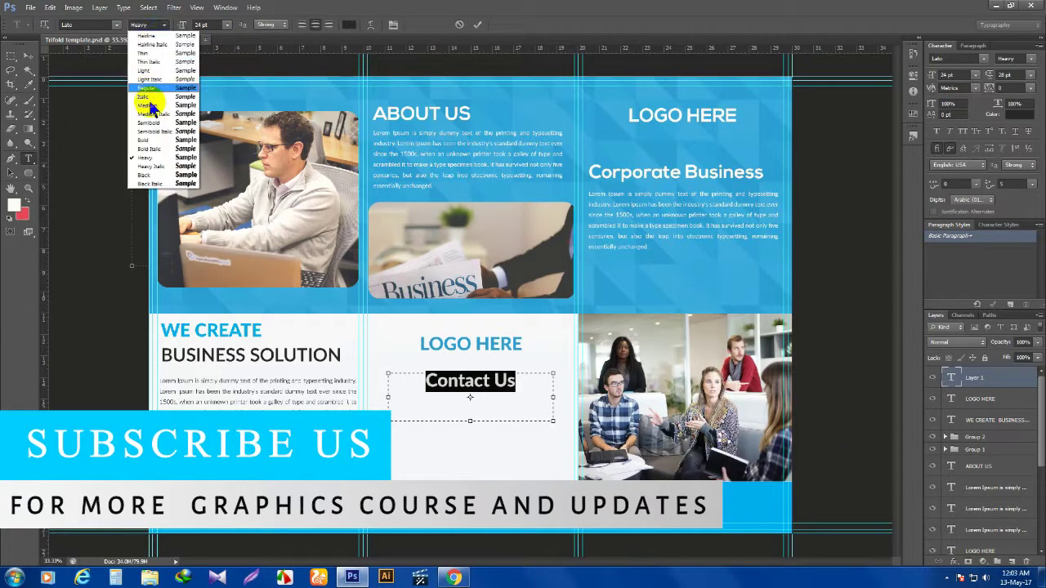
click(149, 38)
click(226, 25)
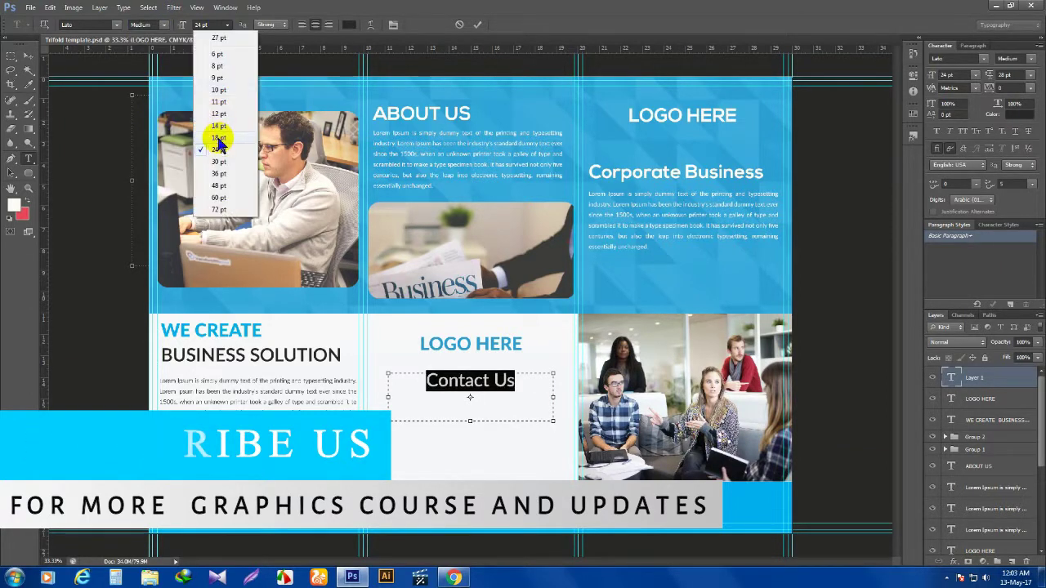
click(217, 137)
drag(470, 420, 483, 396)
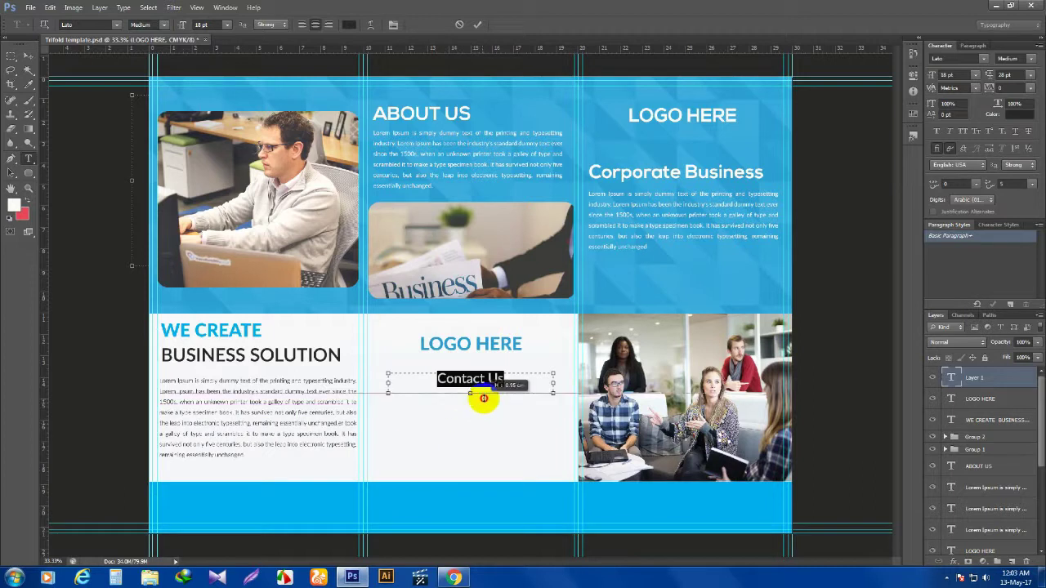
click(28, 55)
click(845, 308)
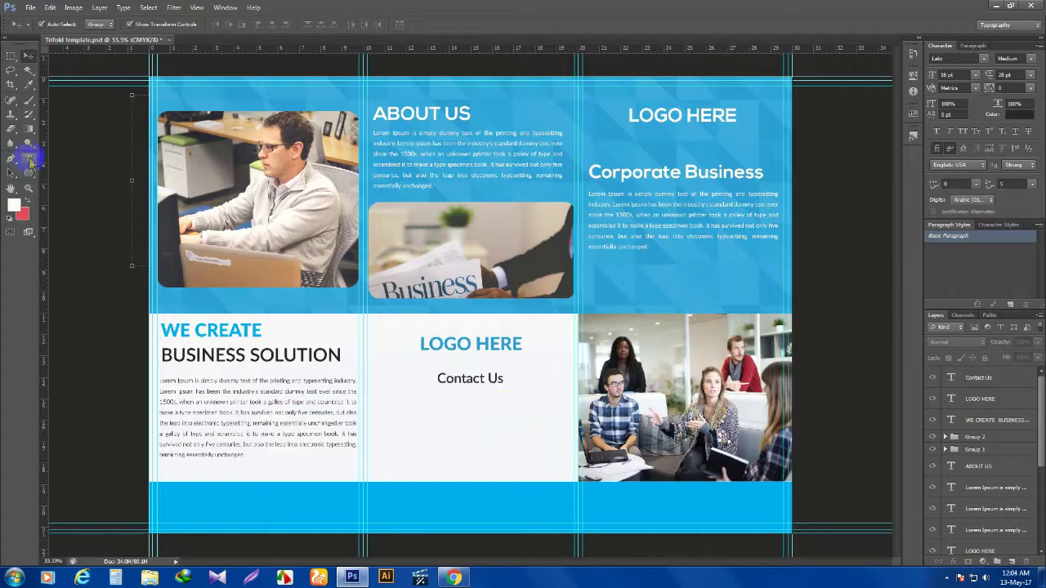
Draw a left-aligned text box about 8.5 by 3.5 cm beneath Contact Us and start the text with the word Business
click(29, 188)
click(476, 424)
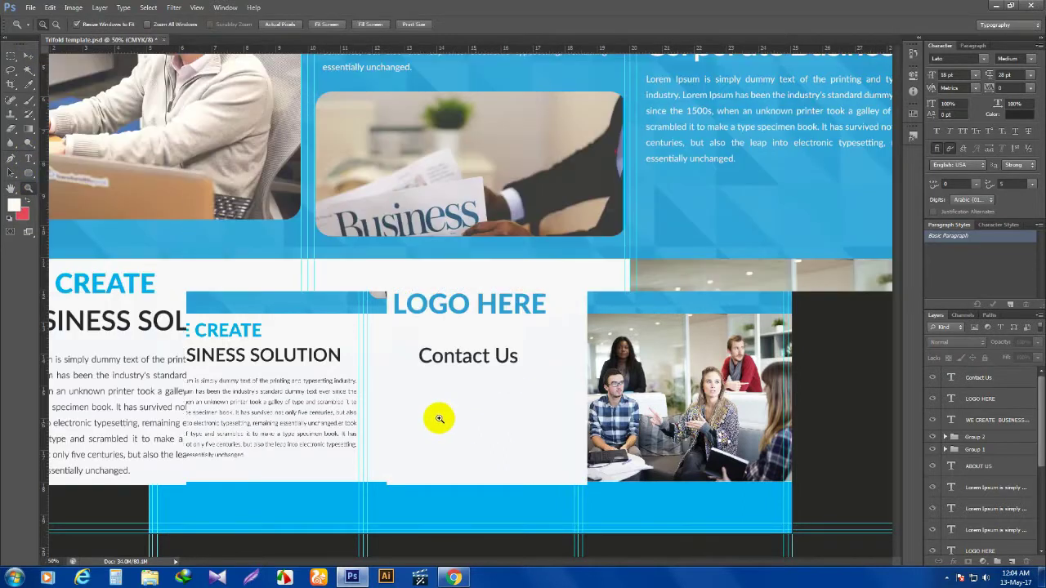
scroll(436, 418, down, 1)
click(31, 160)
drag(332, 333, 607, 446)
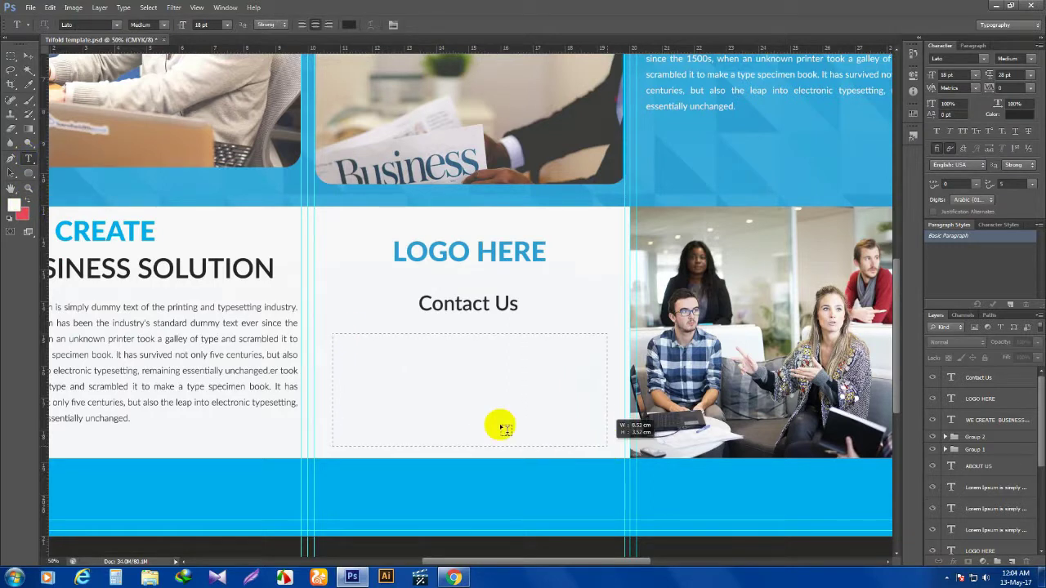
click(302, 25)
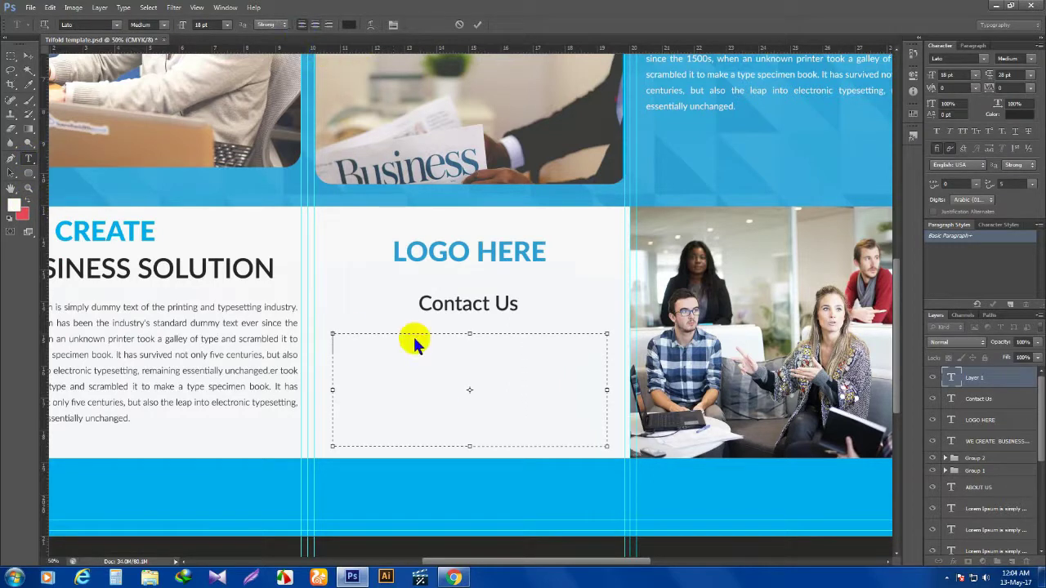
text(Business)
key(ctrl+a)
click(227, 25)
click(219, 113)
click(395, 339)
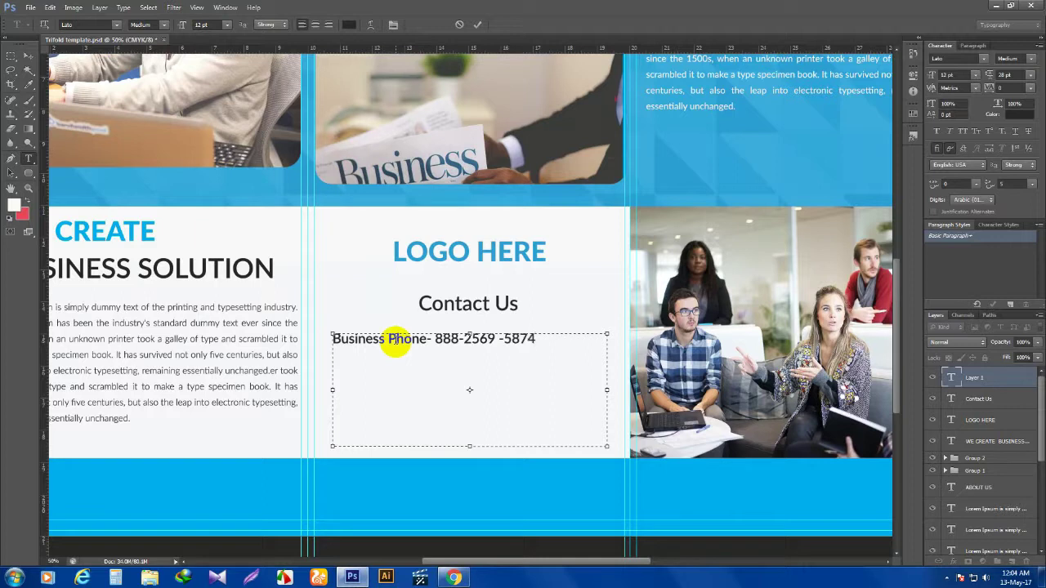
key(Return)
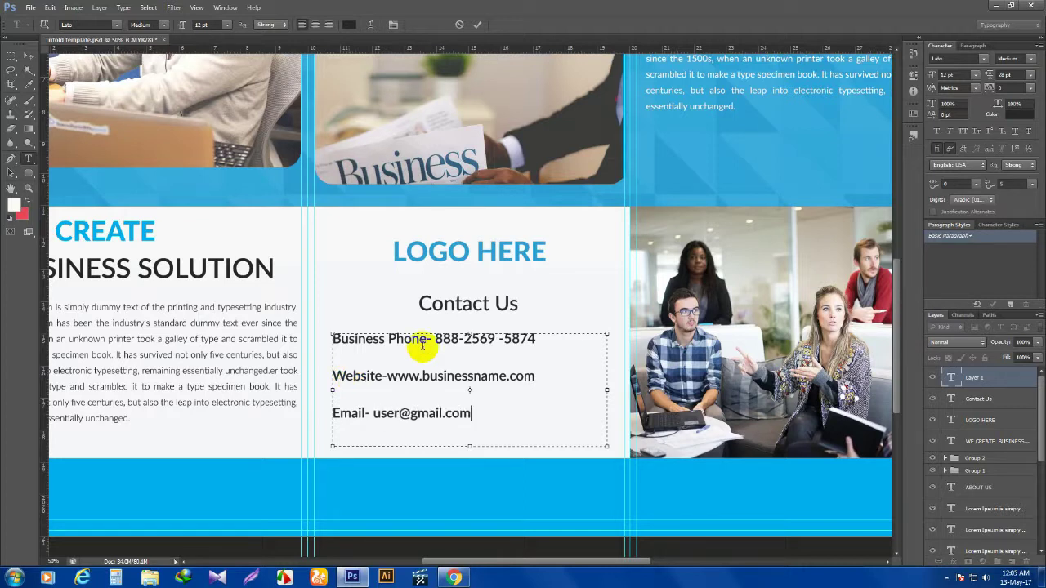
Reduce the leading of the three contact lines to 14 pt
drag(485, 422, 296, 328)
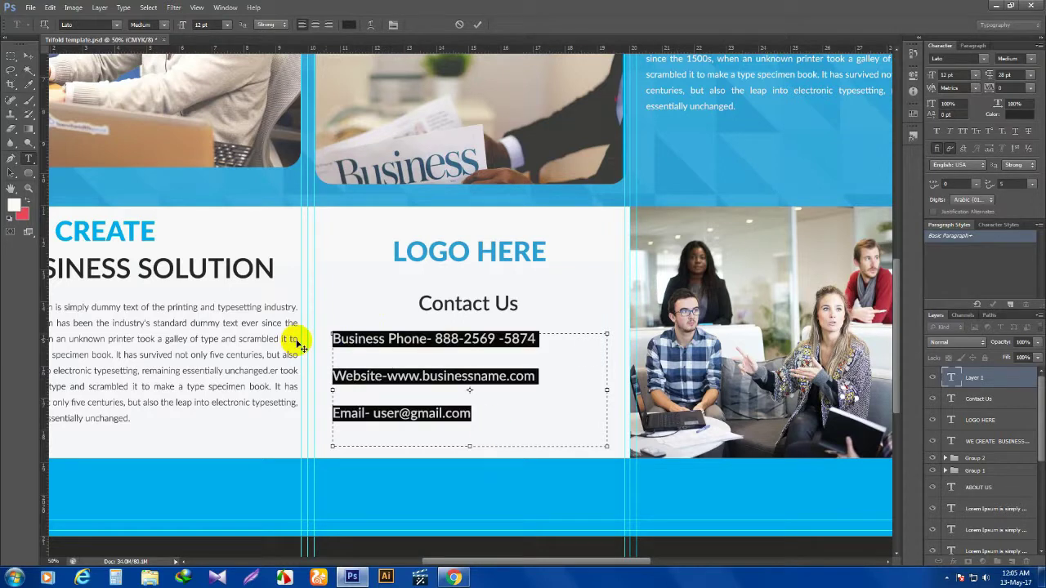
drag(1031, 74, 1009, 175)
click(1009, 176)
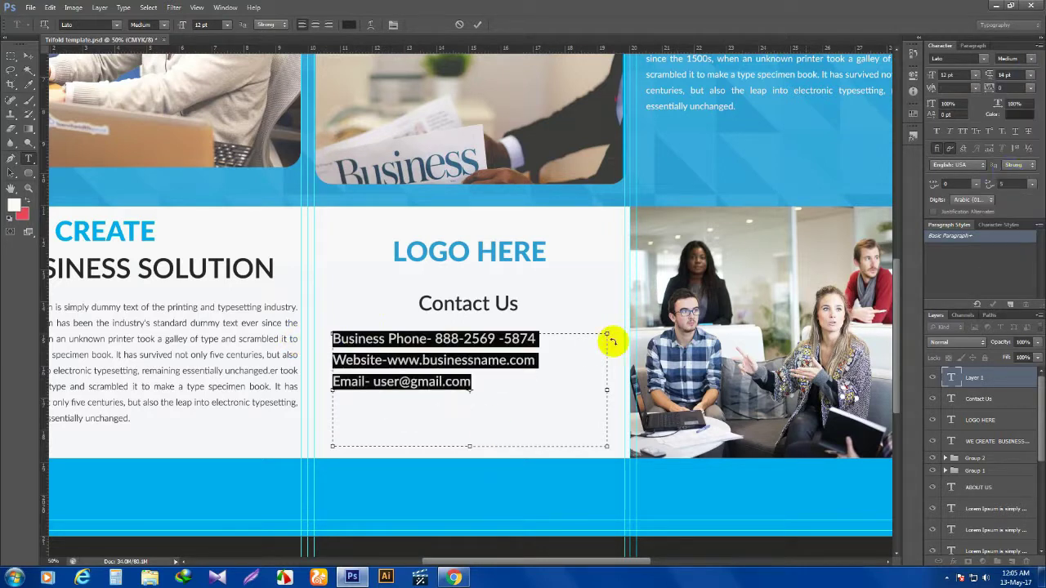
Add the office address below the e-mail line, inserting the street before the city and capitalising its first word
click(507, 378)
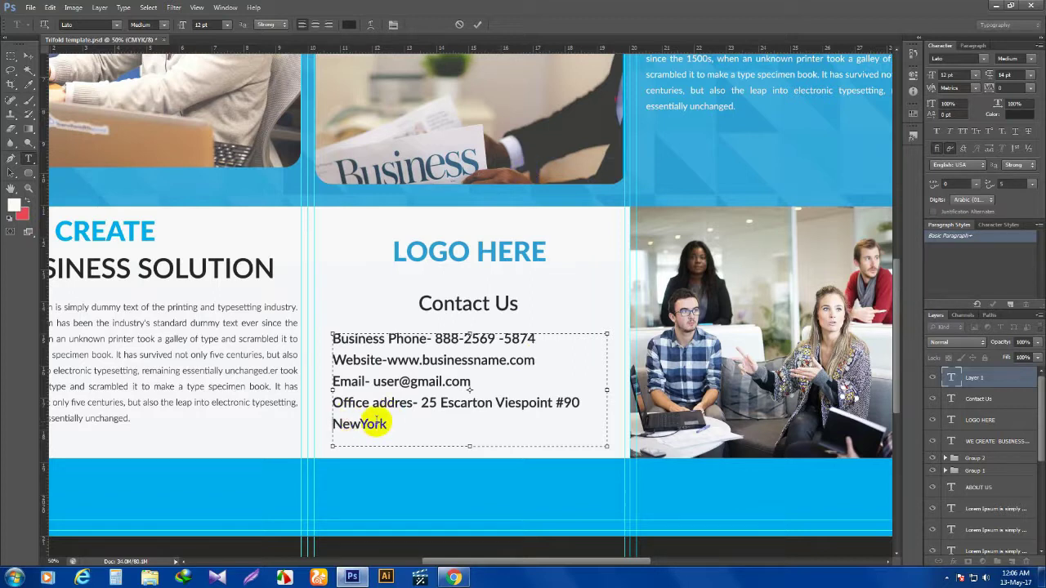
text(new)
key(BackSpace)
key(BackSpace)
text(ew Road)
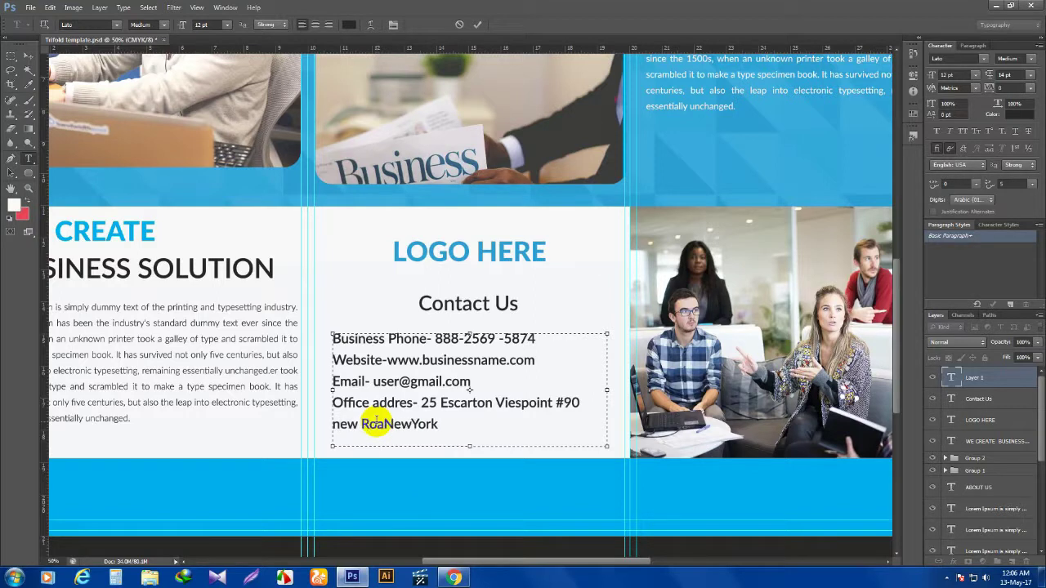
text( 65)
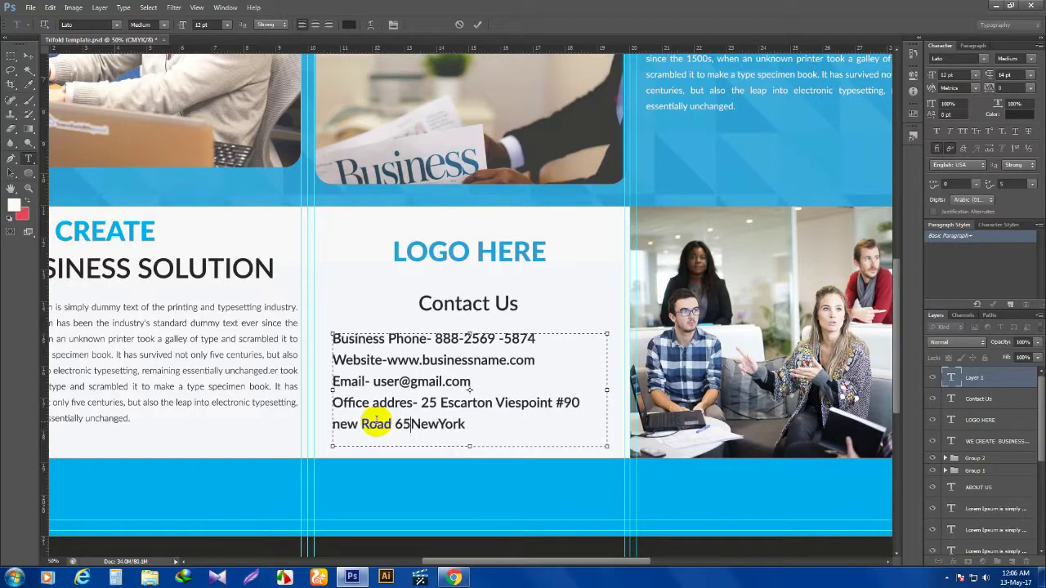
text(,)
drag(340, 424, 332, 424)
text(N)
drag(490, 423, 468, 424)
Set all the contact details to 10 pt, centre them and shorten their text box slightly
key(ctrl+a)
click(227, 24)
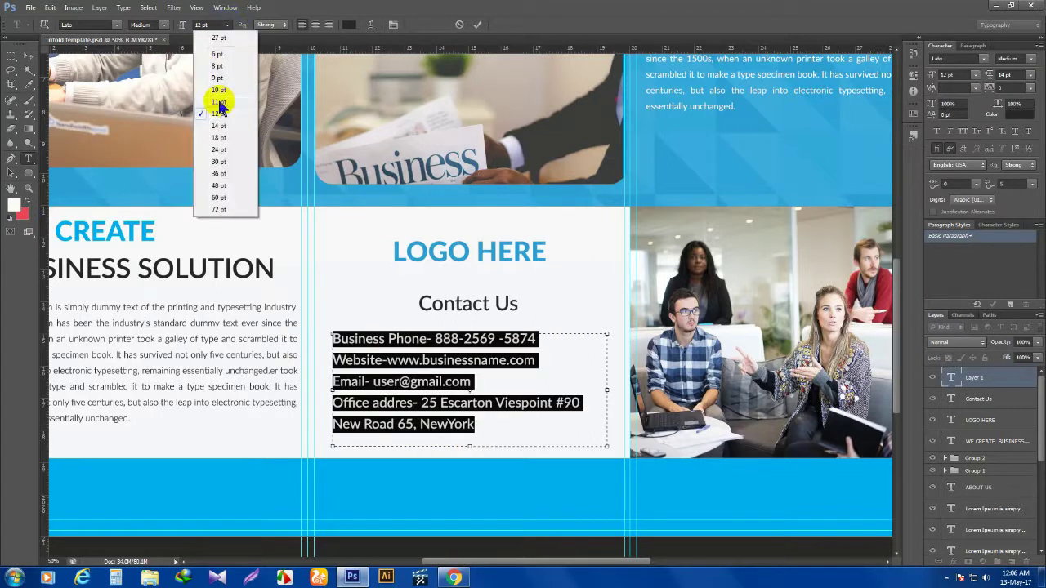
click(229, 98)
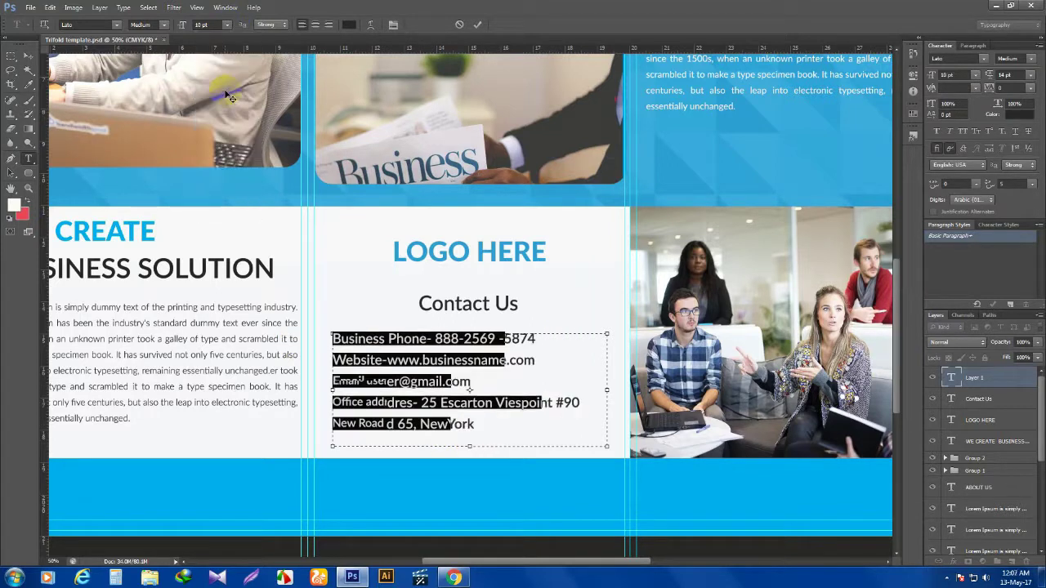
click(315, 26)
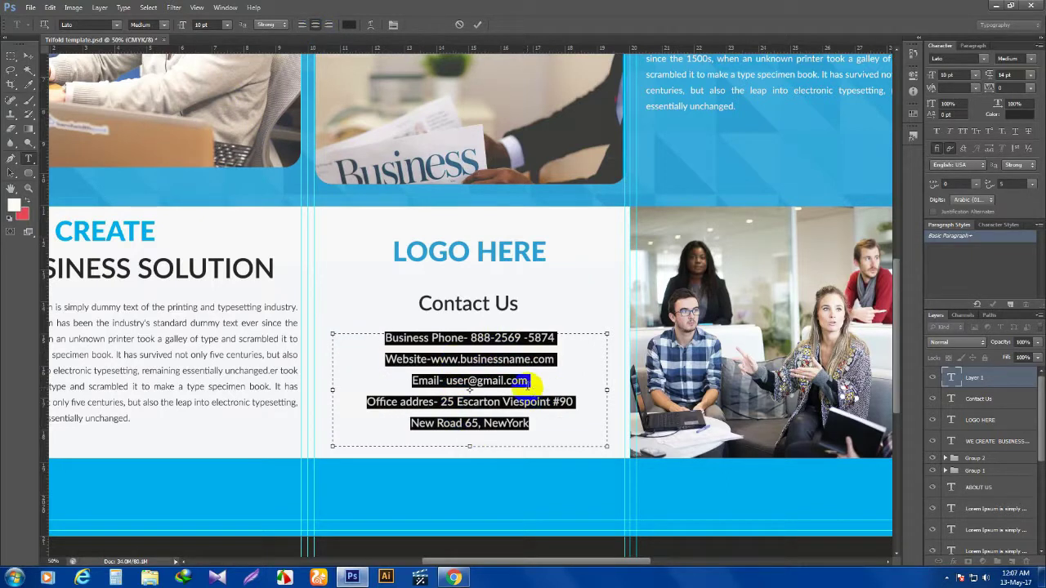
drag(469, 446, 472, 440)
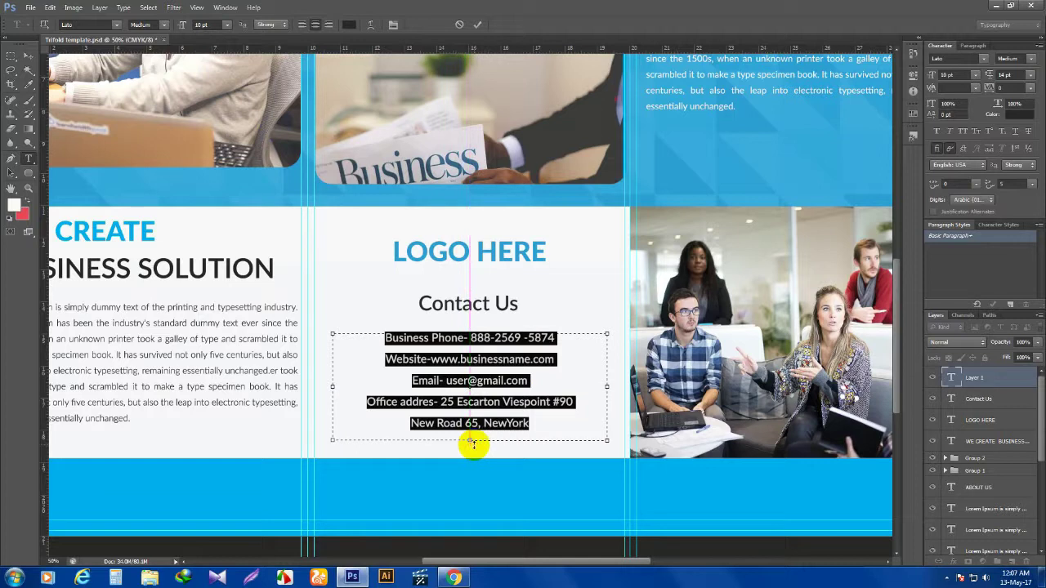
Set the tracking of the Contact Us heading to 50
click(28, 55)
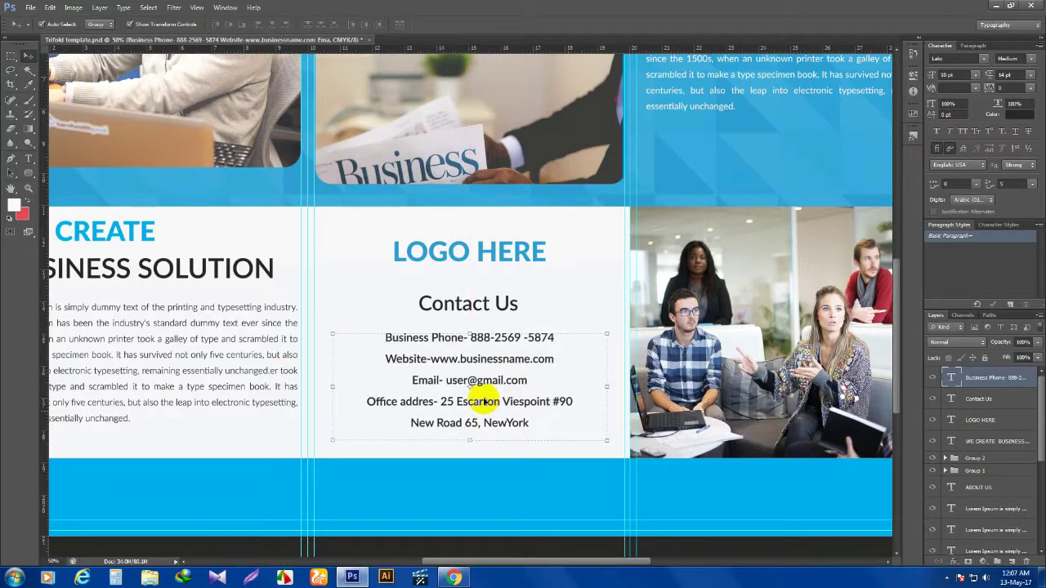
scroll(482, 399, down, 2)
scroll(482, 397, down, 1)
click(28, 158)
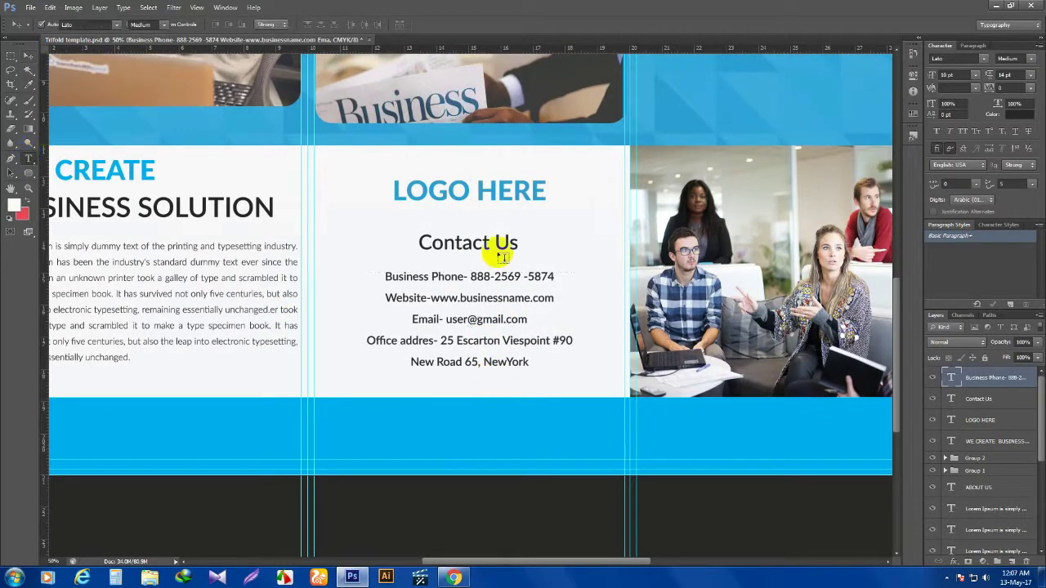
drag(520, 246, 397, 234)
click(1031, 88)
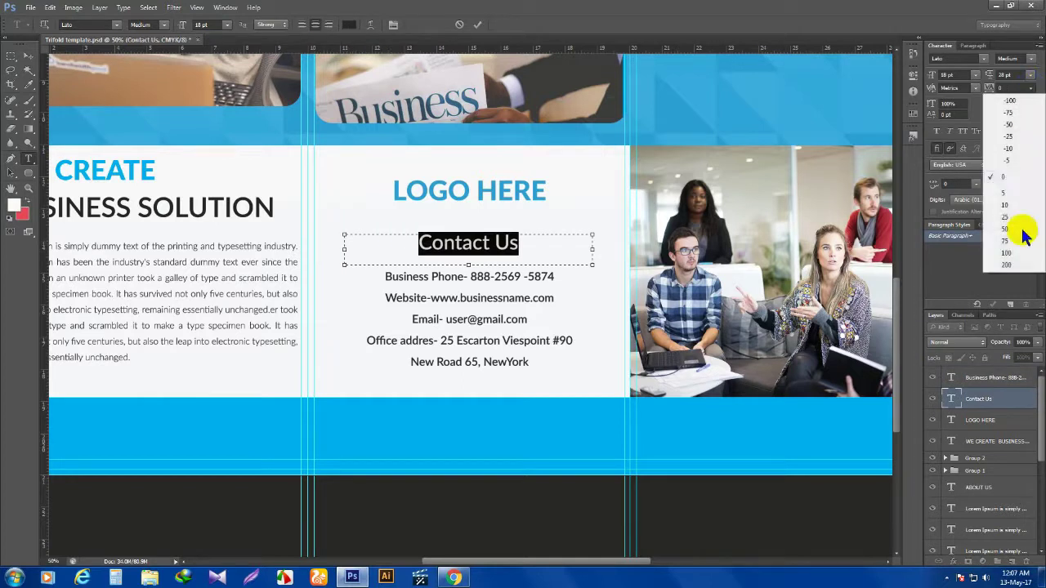
click(1009, 232)
click(28, 56)
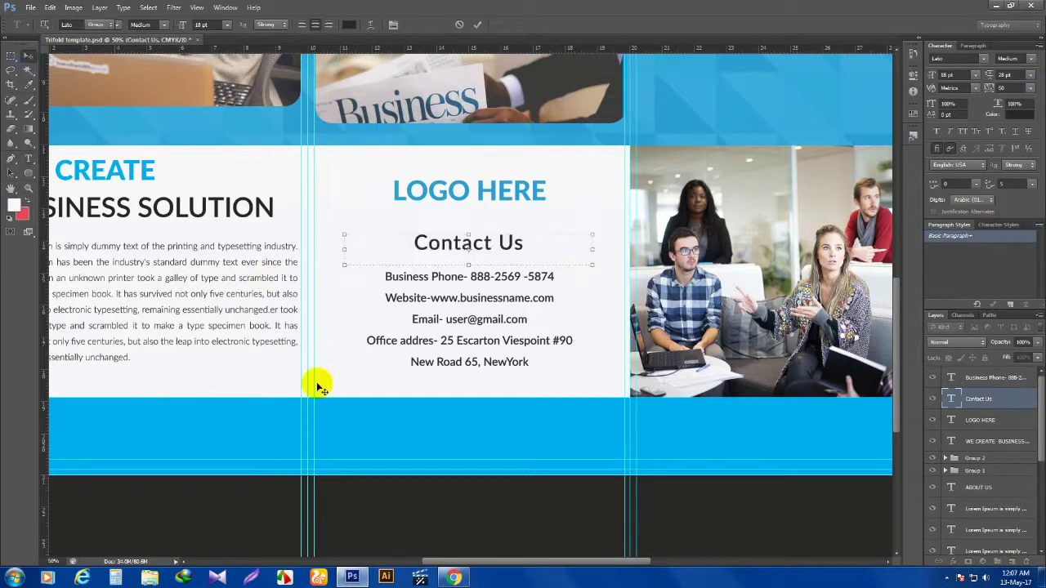
Reduce the leading of all the contact details to 12 pt
click(28, 188)
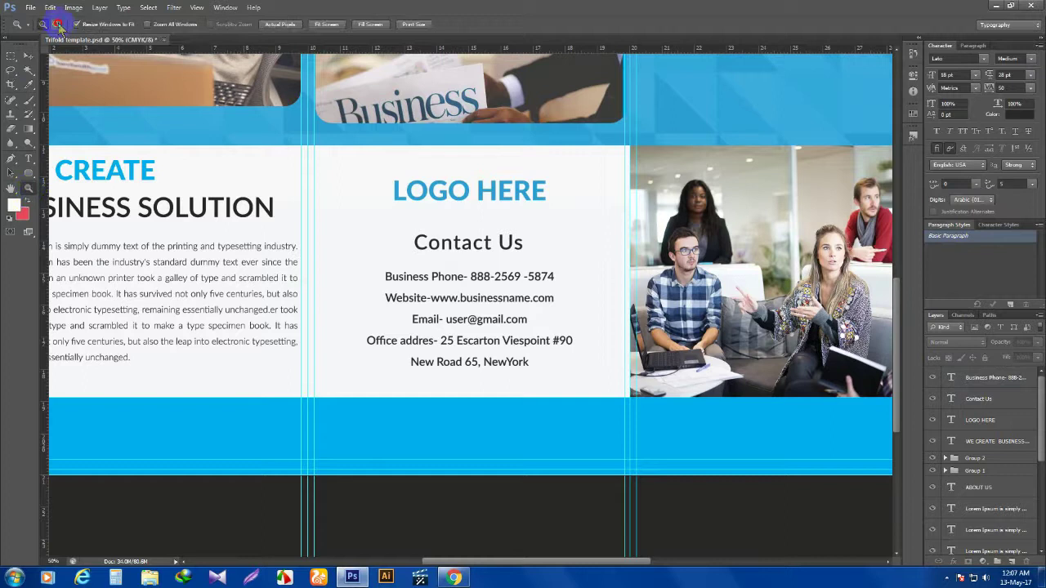
alt+click(379, 247)
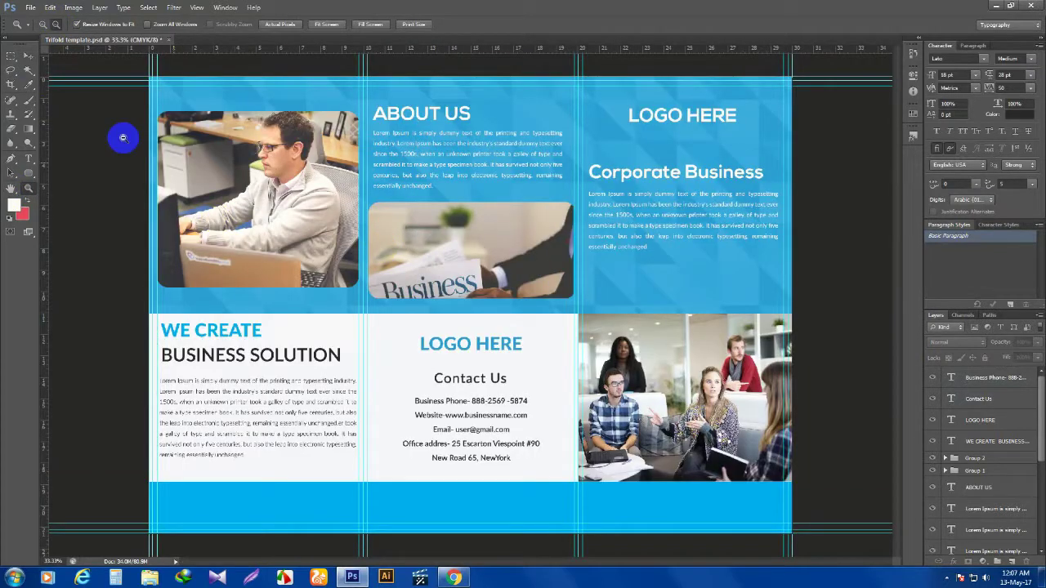
click(29, 157)
click(397, 404)
key(ctrl+a)
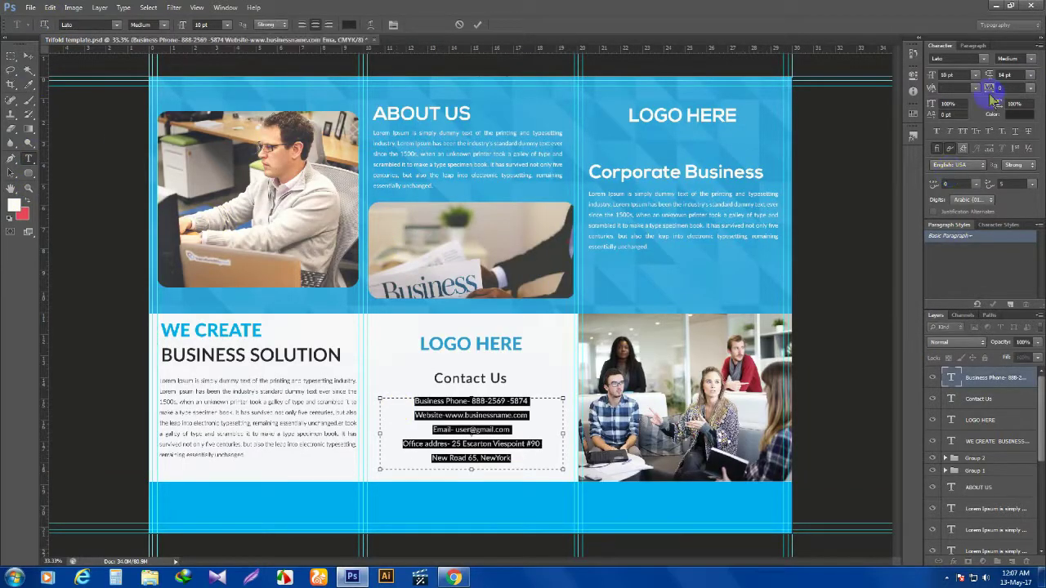
click(1030, 75)
click(1013, 152)
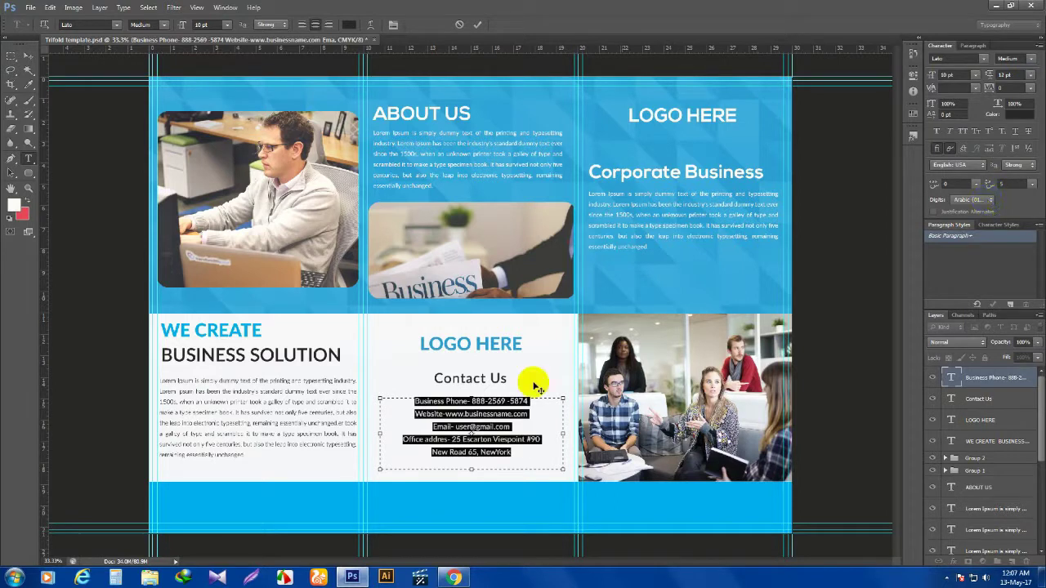
click(515, 426)
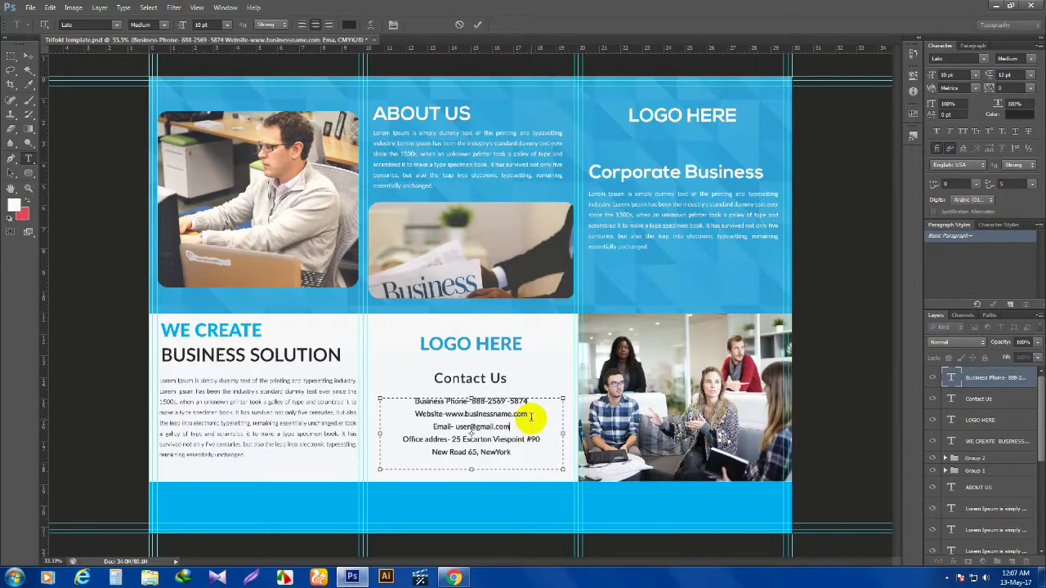
drag(532, 416, 447, 413)
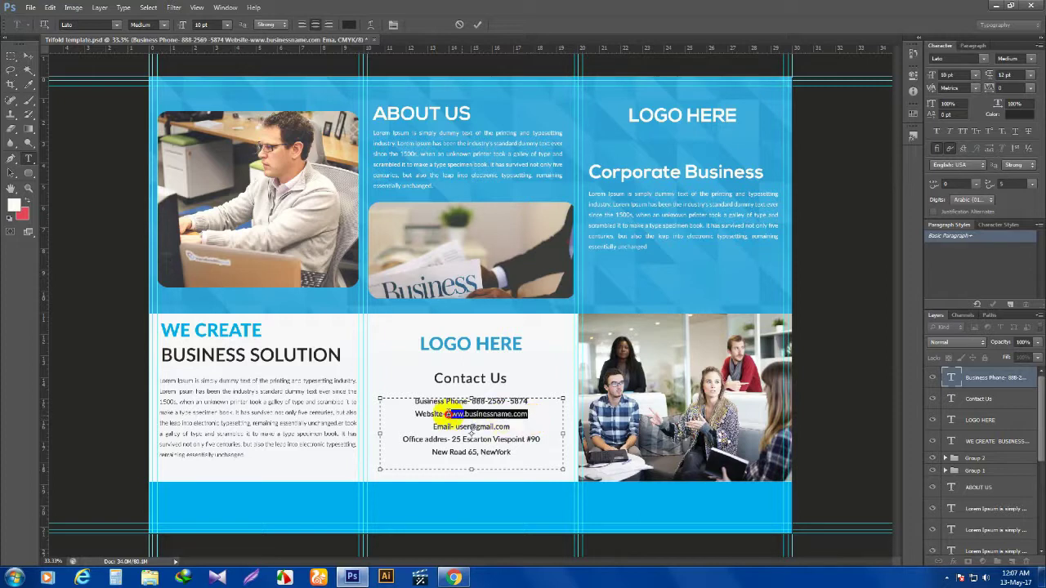
click(27, 59)
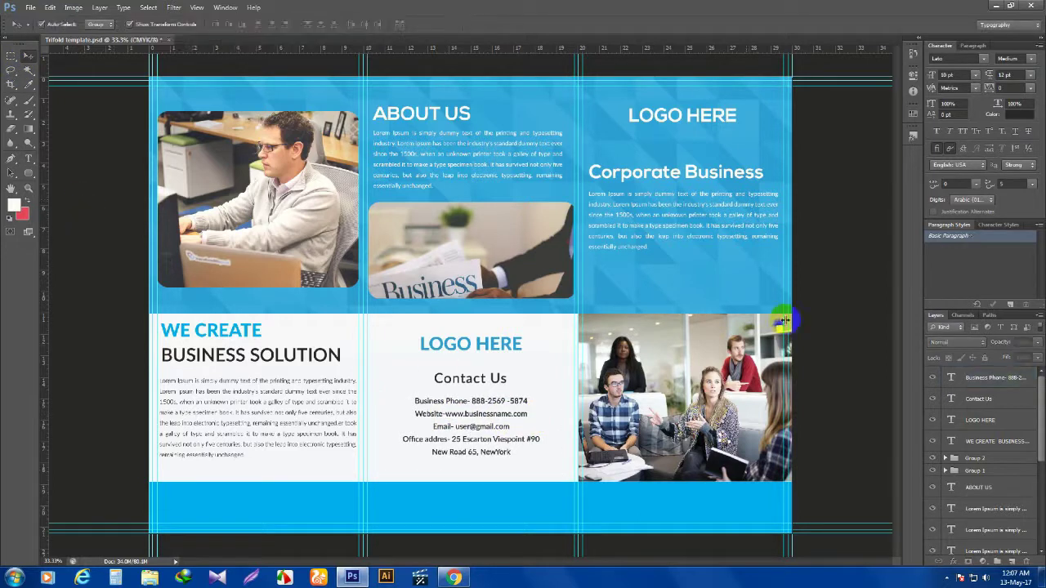
Move the blue LOGO HERE text above Contact Us up slightly
click(466, 331)
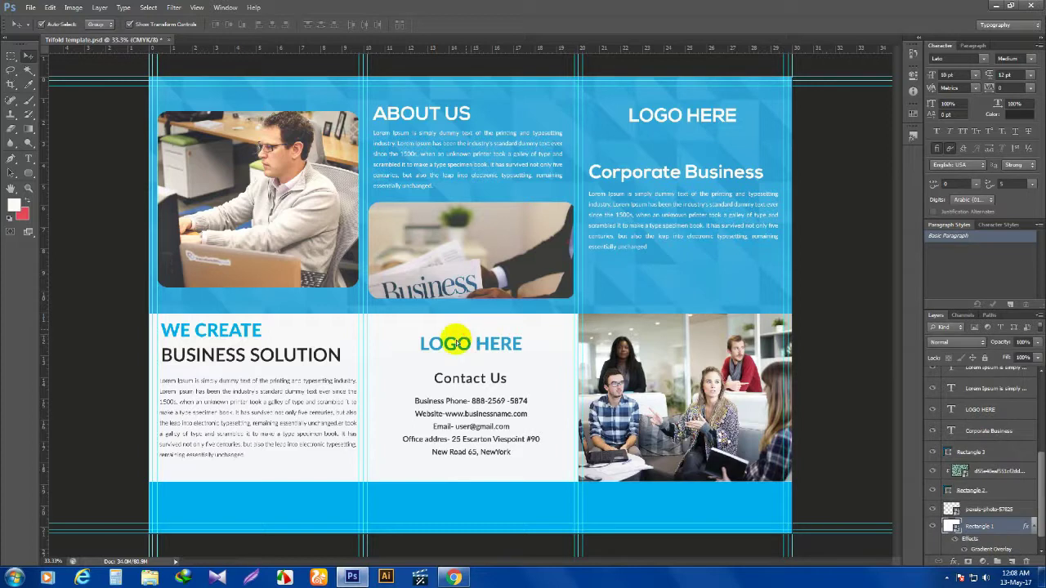
click(454, 338)
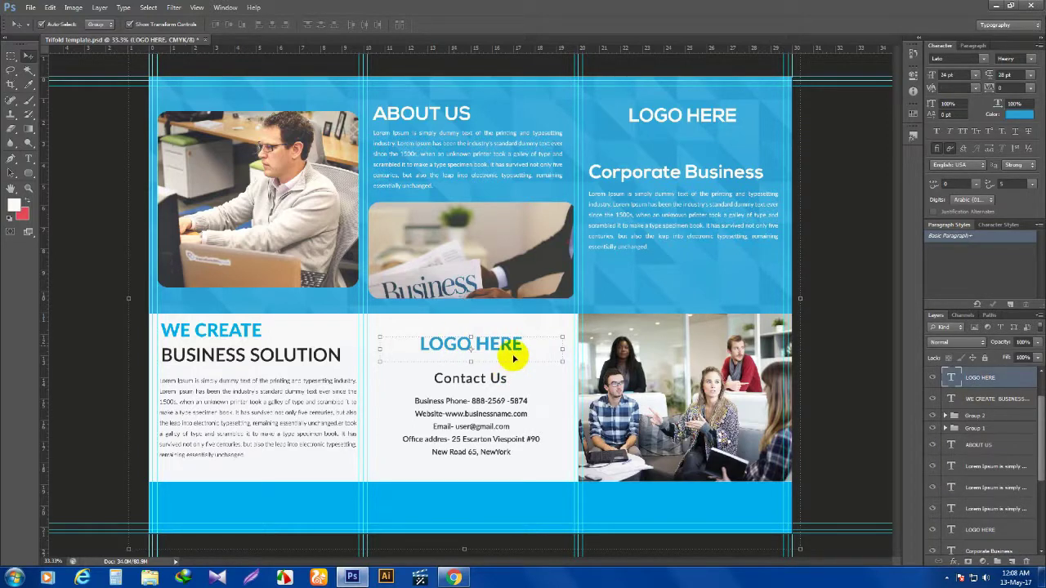
drag(516, 358, 516, 356)
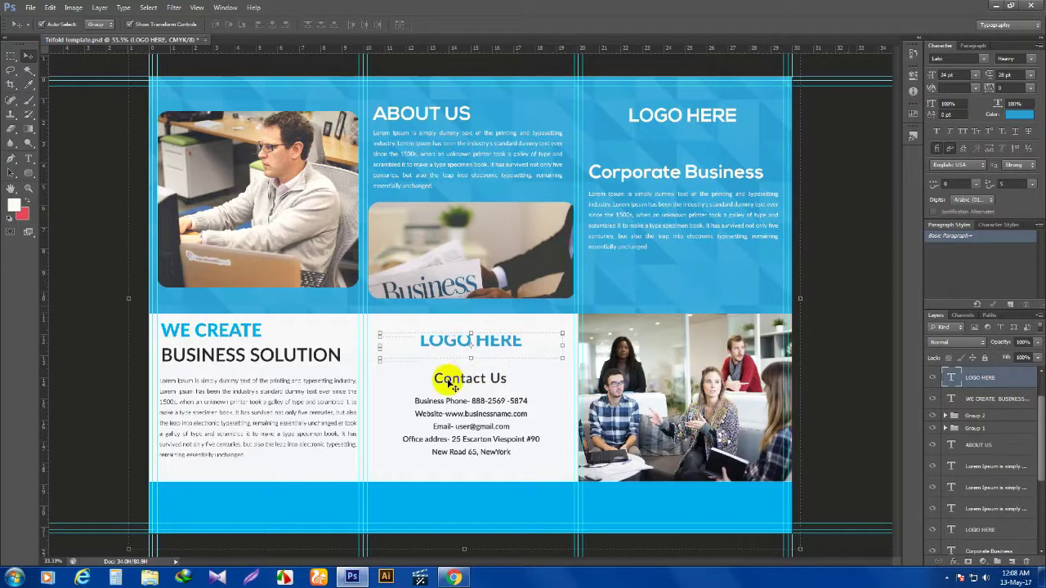
click(512, 478)
Create a blue three-sided polygon, 100 px wide and 100 px high, below the contact details at the edge of the bottom band
key(z)
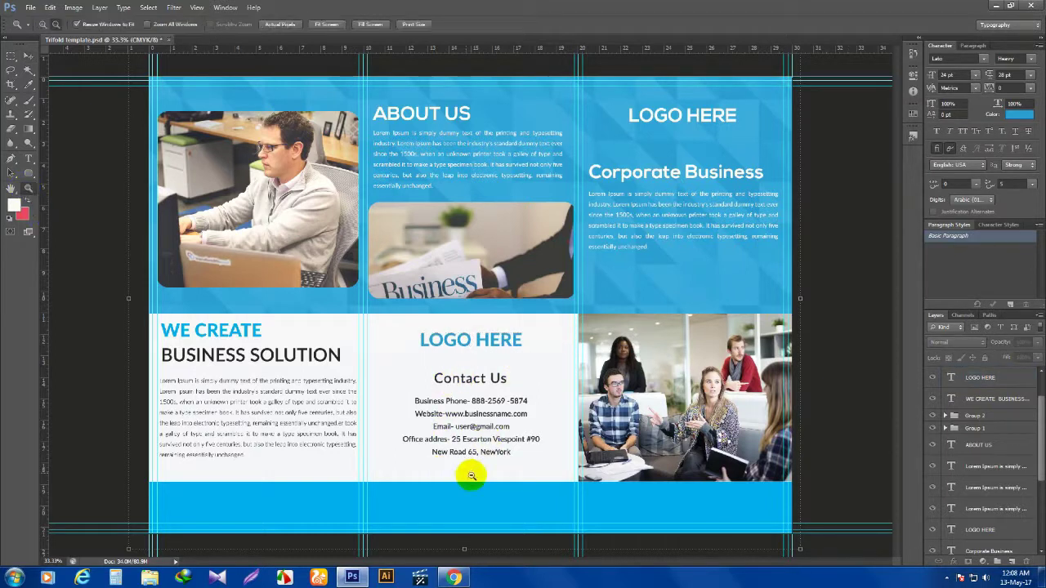
click(473, 456)
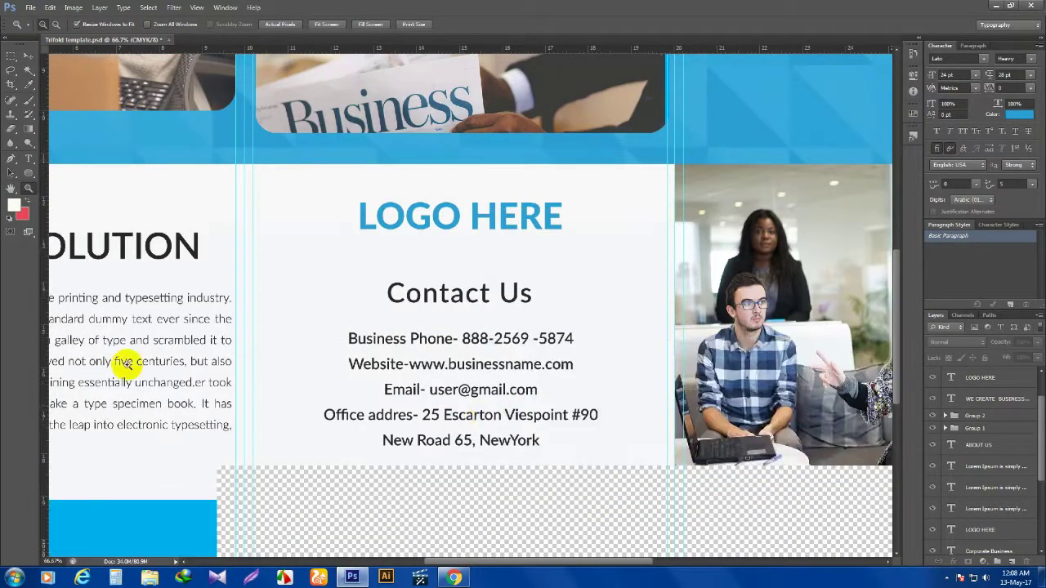
scroll(128, 361, down, 1)
click(27, 59)
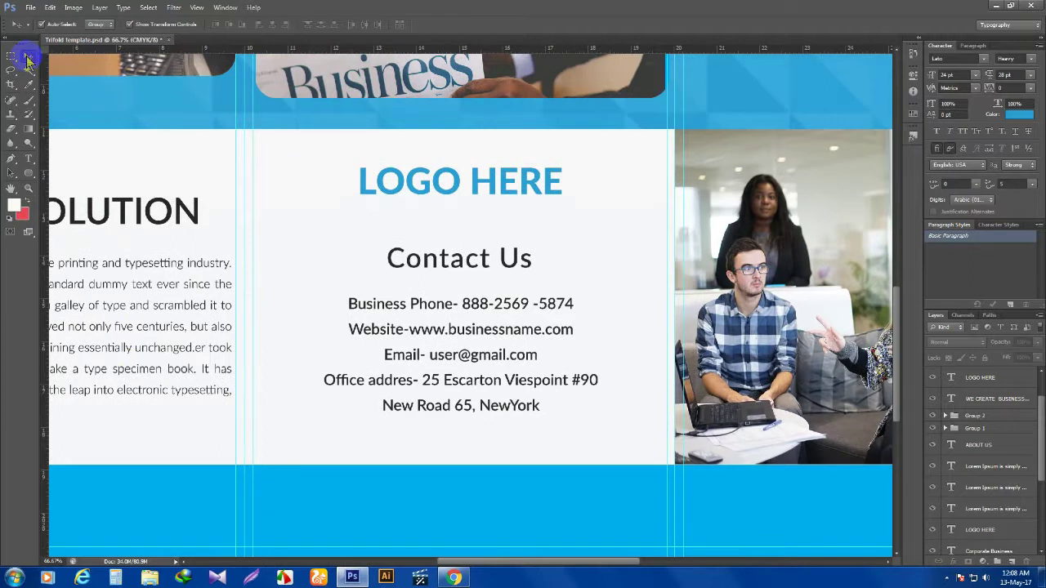
click(452, 475)
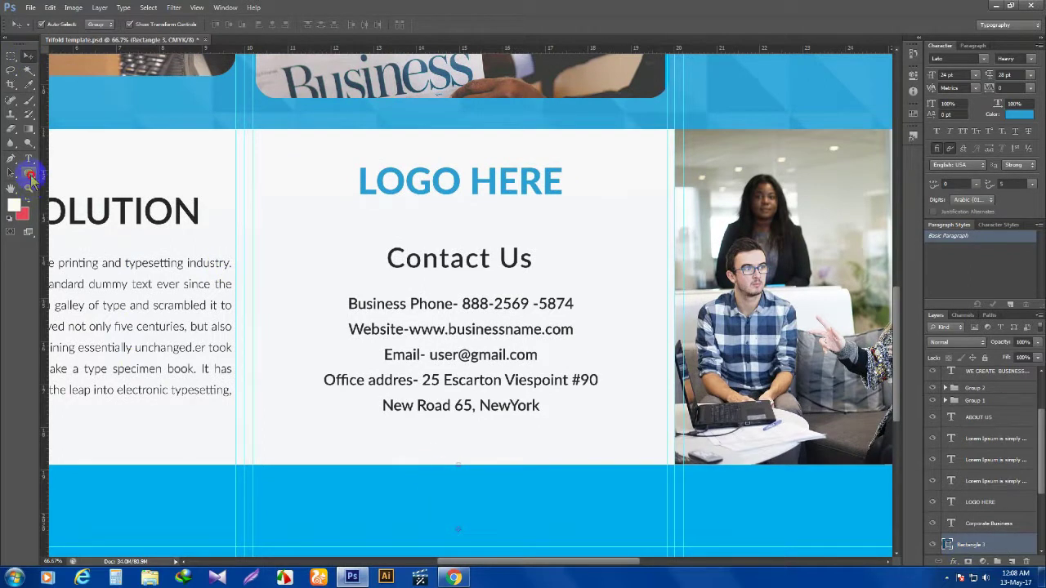
click(29, 174)
right_click(33, 176)
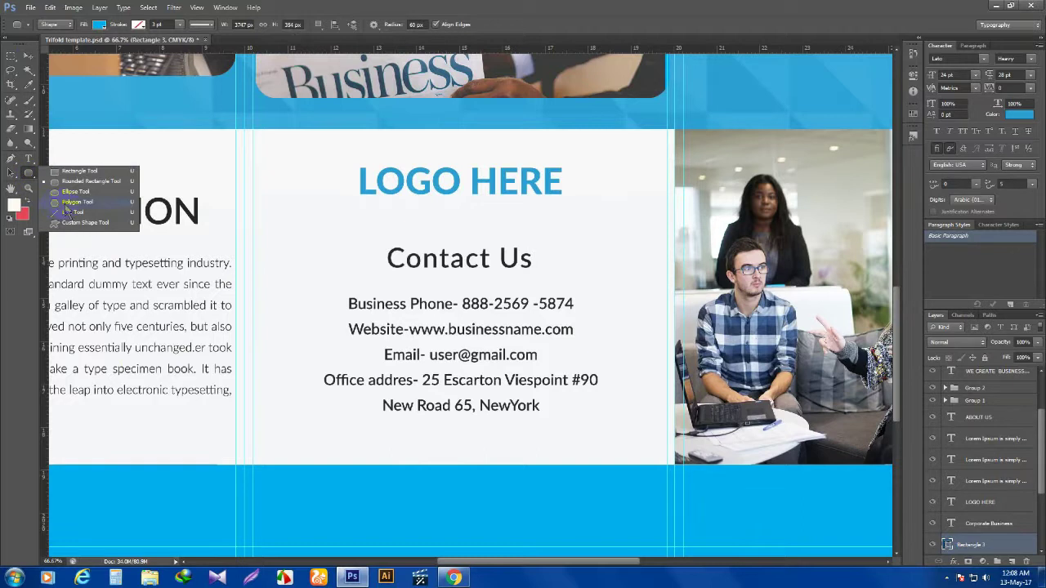
click(74, 202)
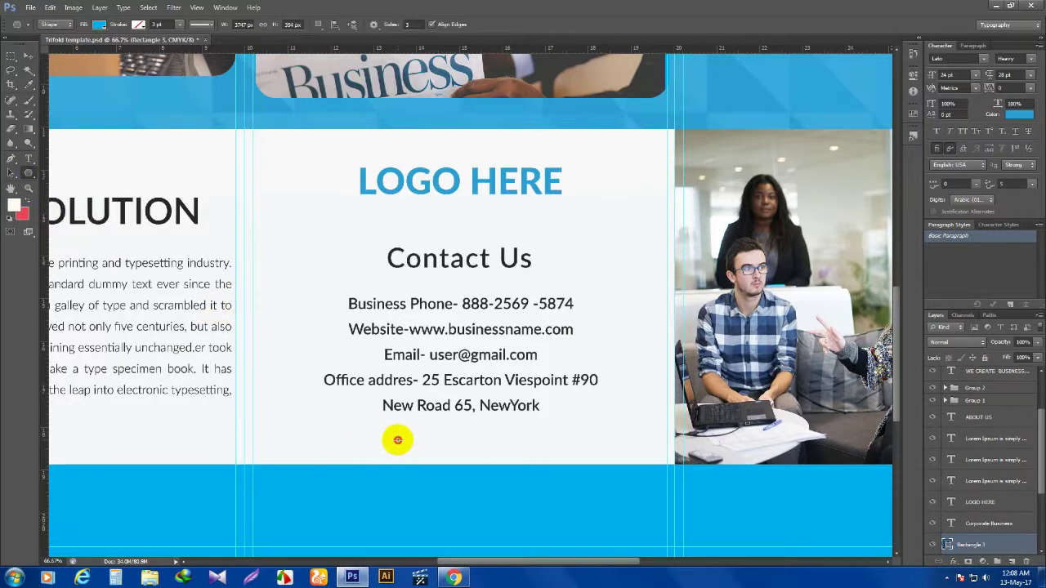
click(398, 436)
drag(500, 167, 474, 167)
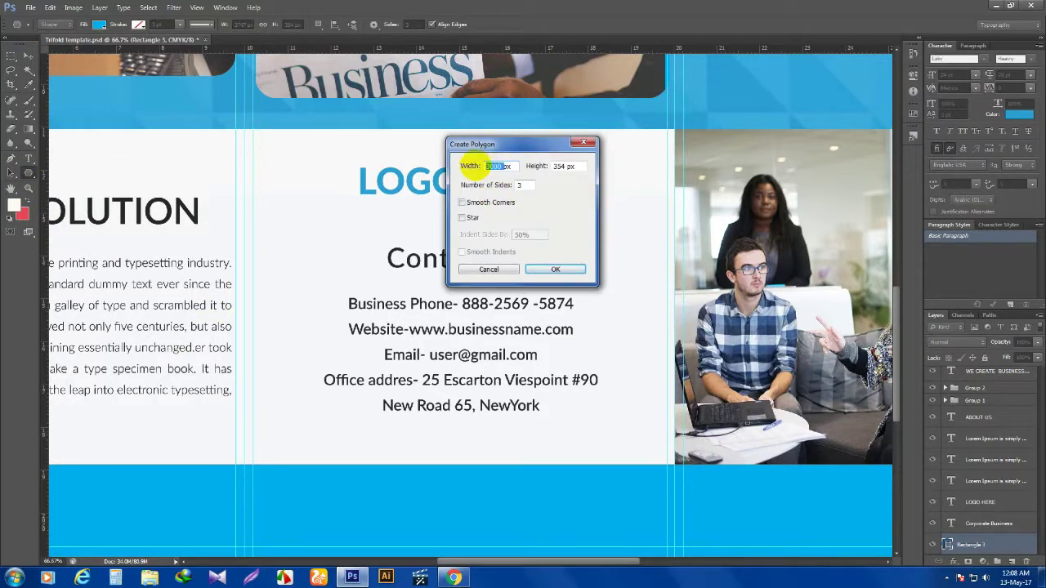
drag(565, 167, 539, 166)
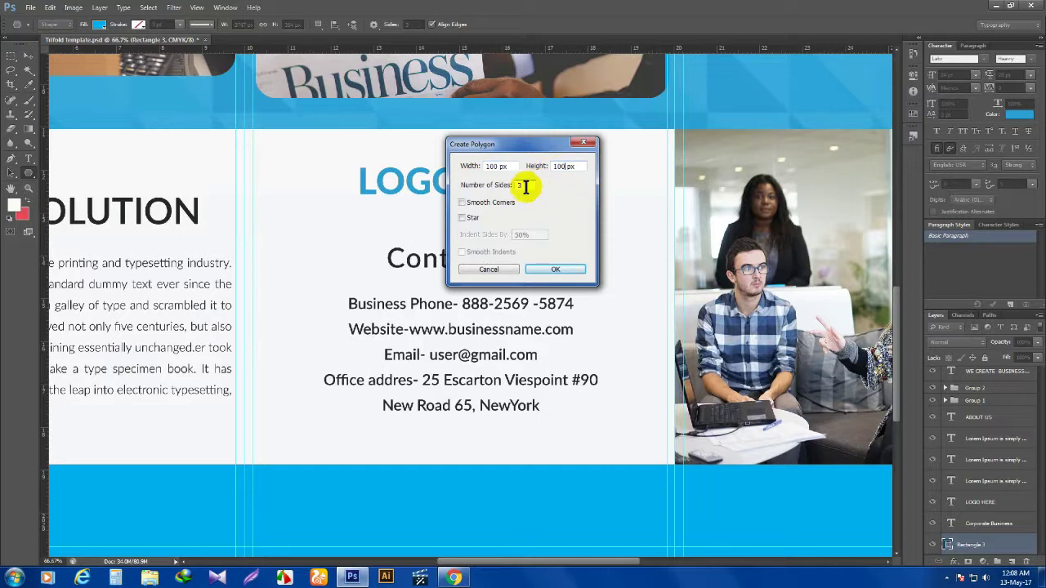
click(546, 271)
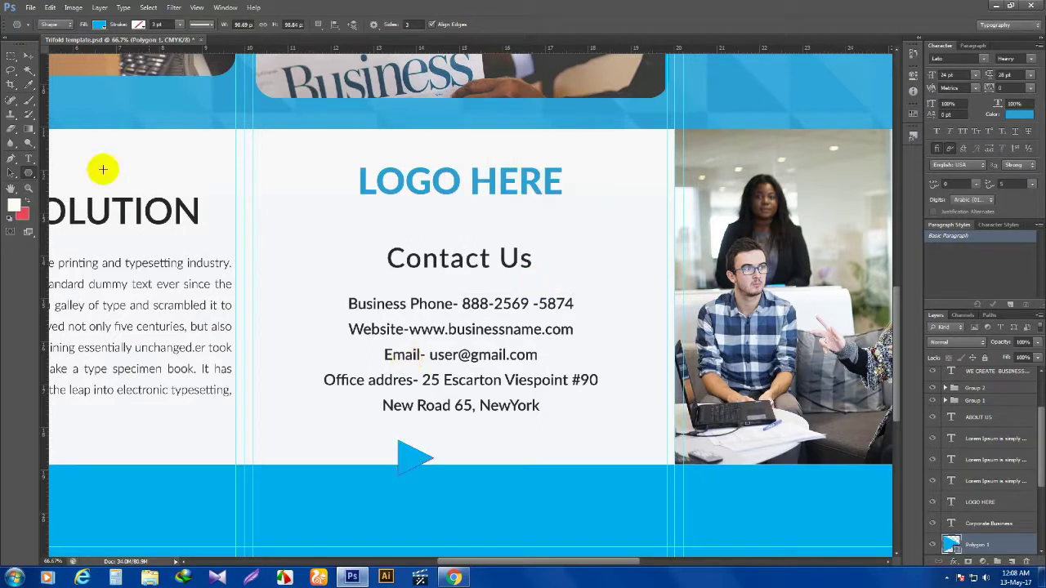
Rotate the triangle 90° counterclockwise and place it on the blue band's upper edge, centred below the contact details
click(28, 57)
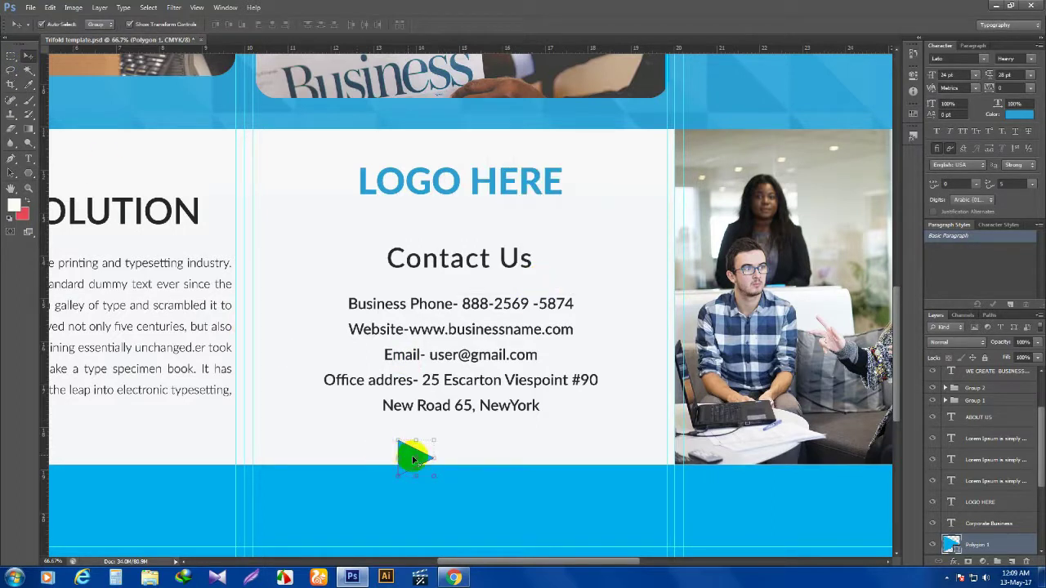
click(51, 8)
mouse_move(135, 212)
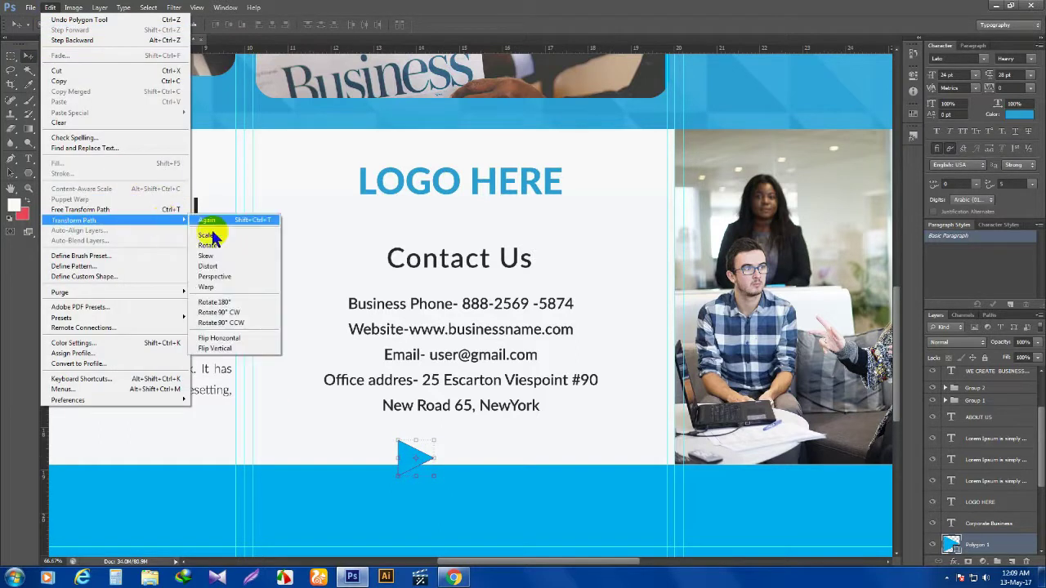
click(219, 322)
drag(416, 459, 471, 477)
scroll(401, 439, down, 2)
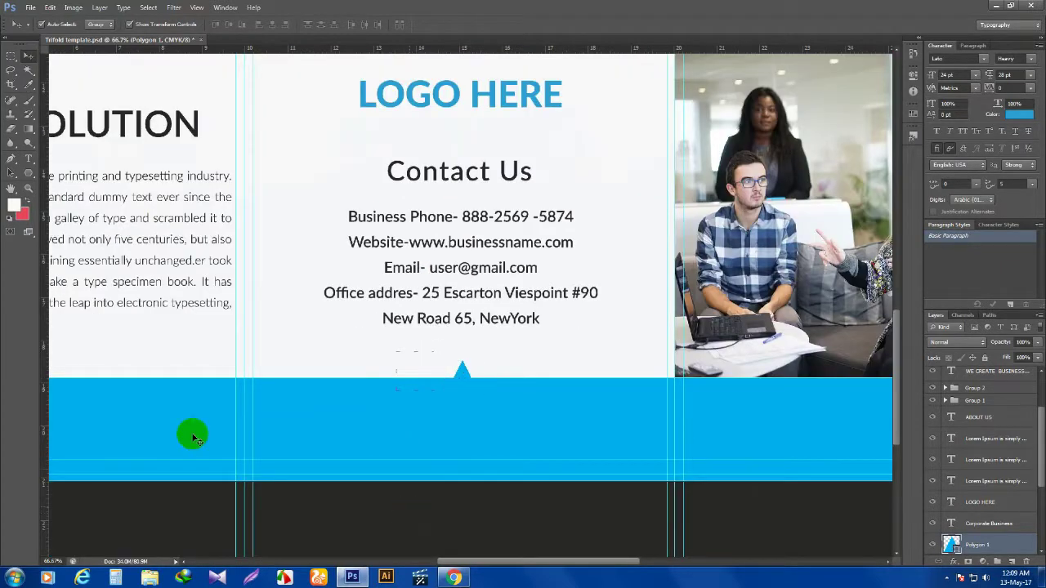
scroll(444, 404, up, 1)
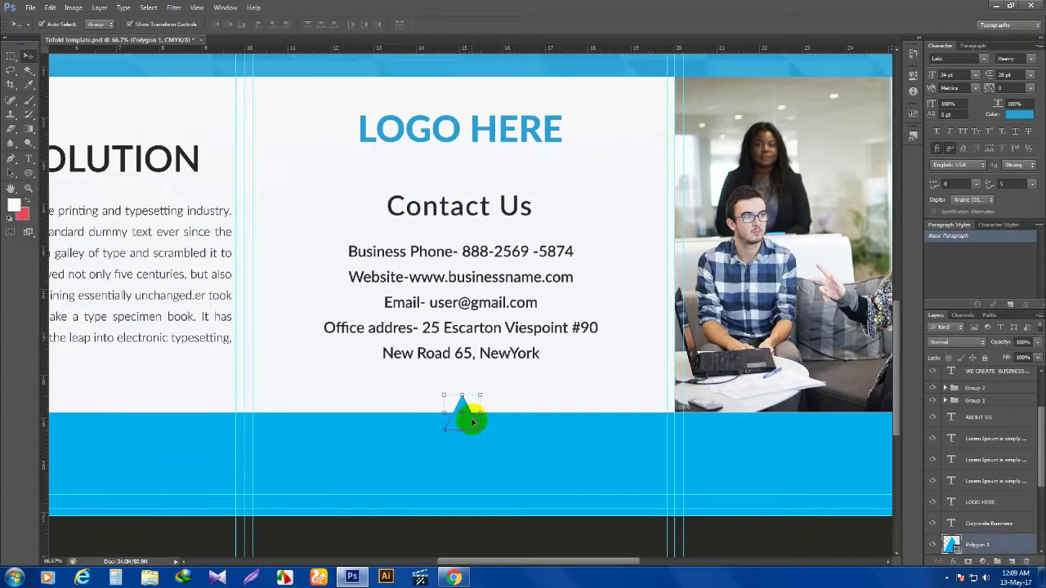
click(28, 189)
click(54, 25)
click(236, 212)
click(236, 213)
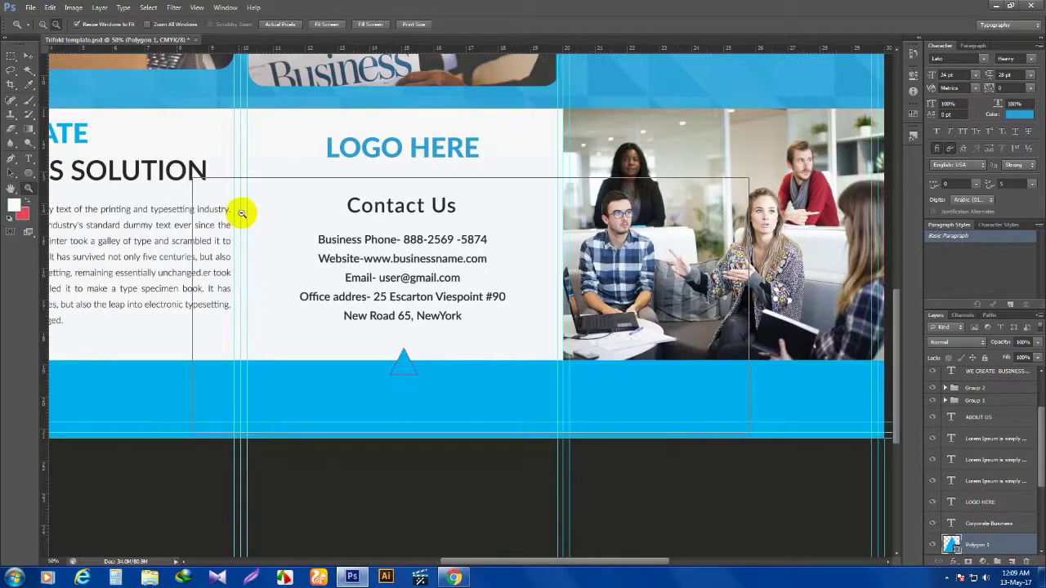
key(v)
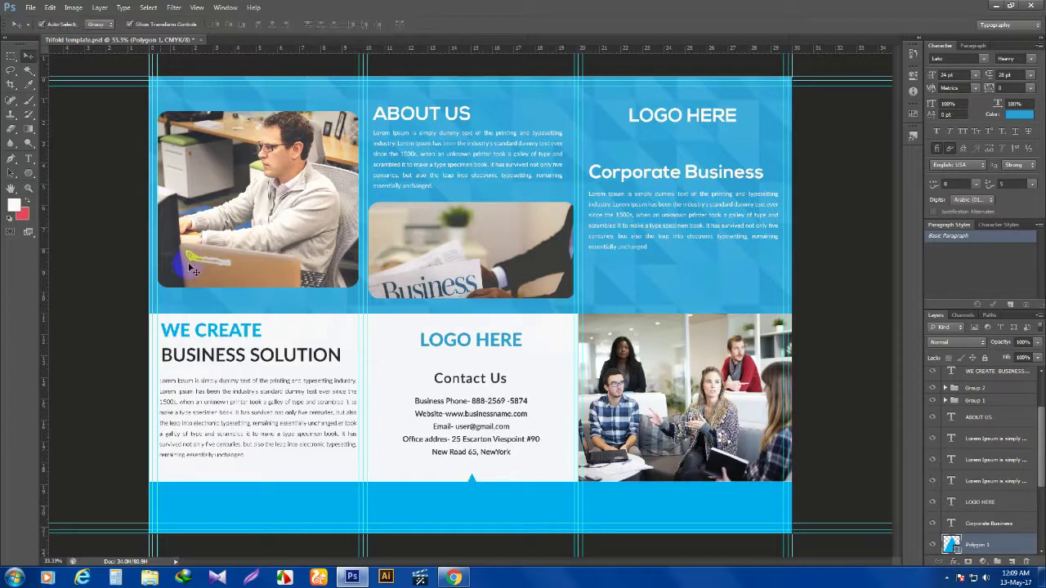
click(813, 353)
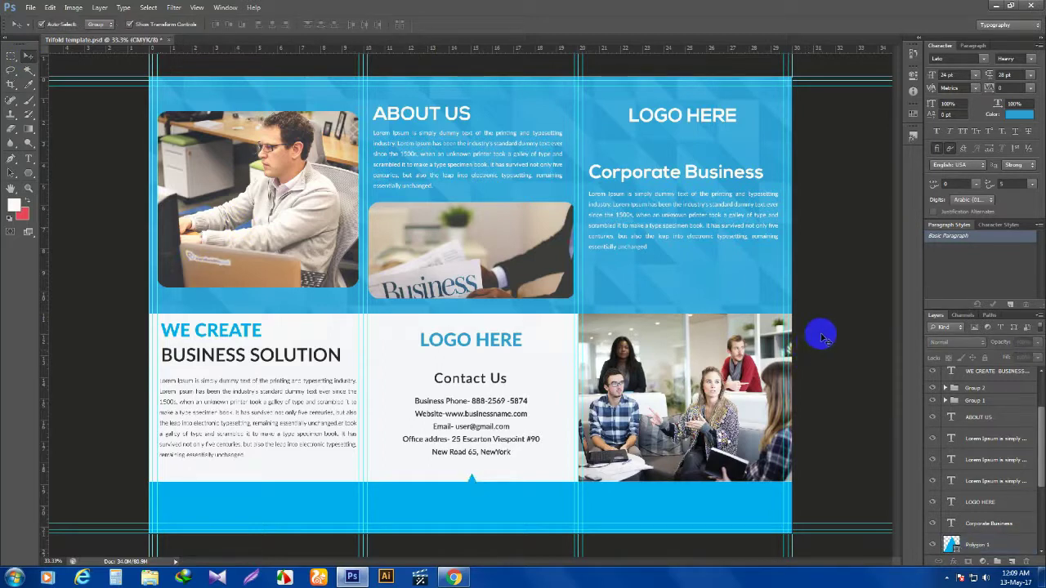
Nudge the WE CREATE BUSINESS SOLUTION heading and its body paragraph down slightly
click(274, 435)
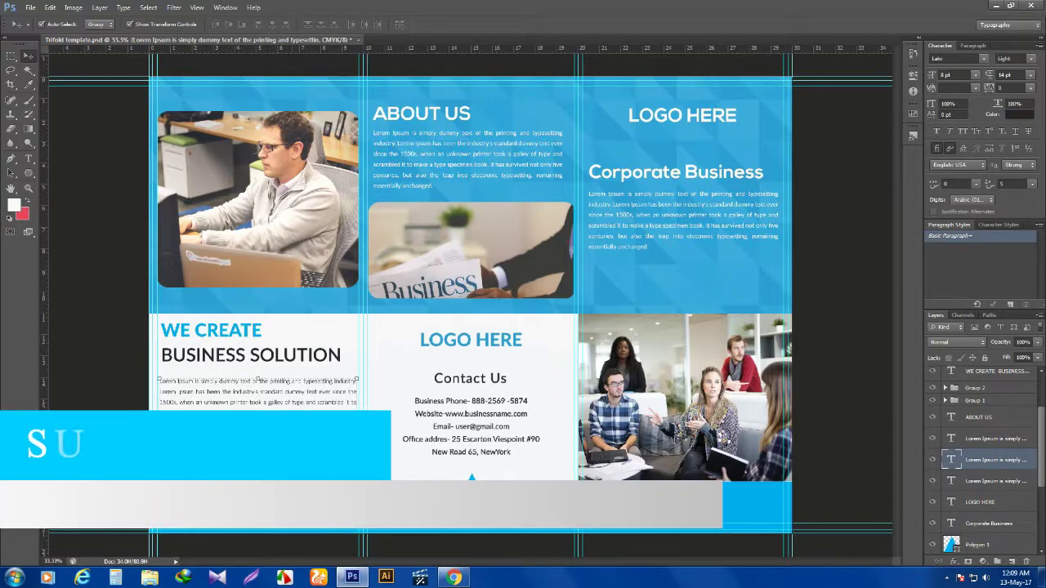
click(283, 335)
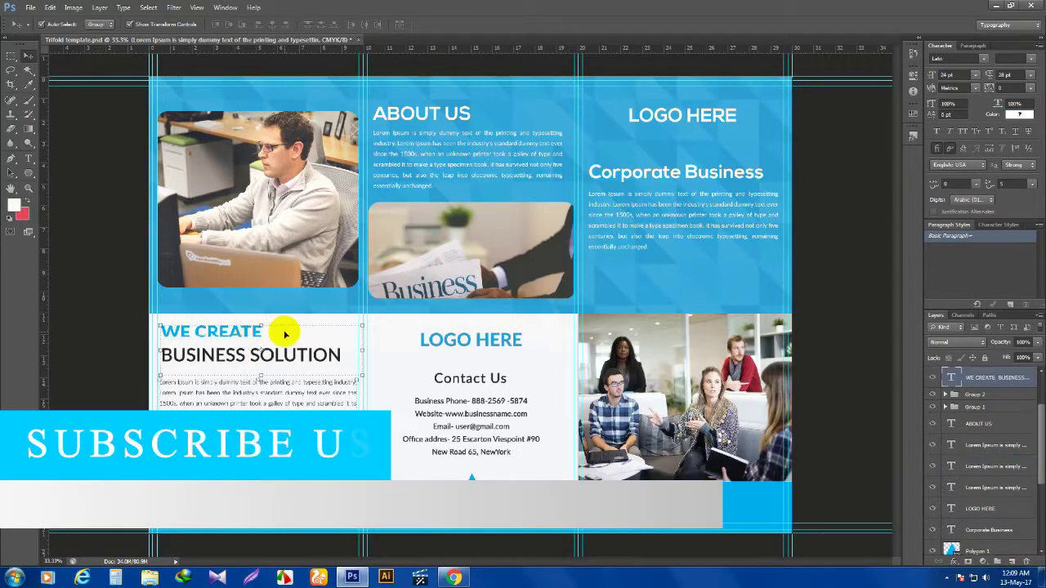
click(128, 343)
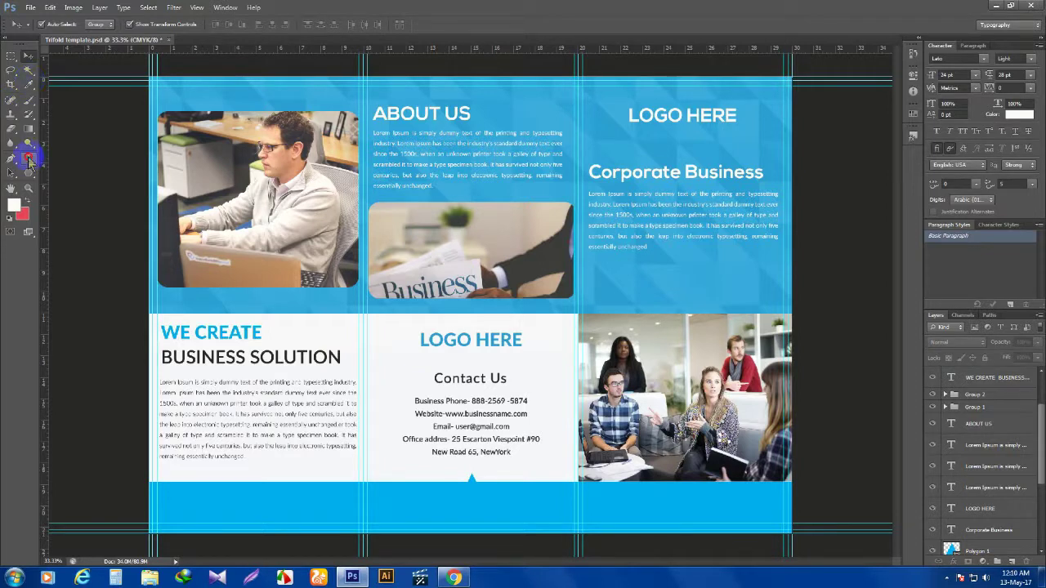
Add a text box reading WE DO BUSINESS below the Corporate Business paragraph and centre its text
click(28, 157)
drag(585, 263, 782, 314)
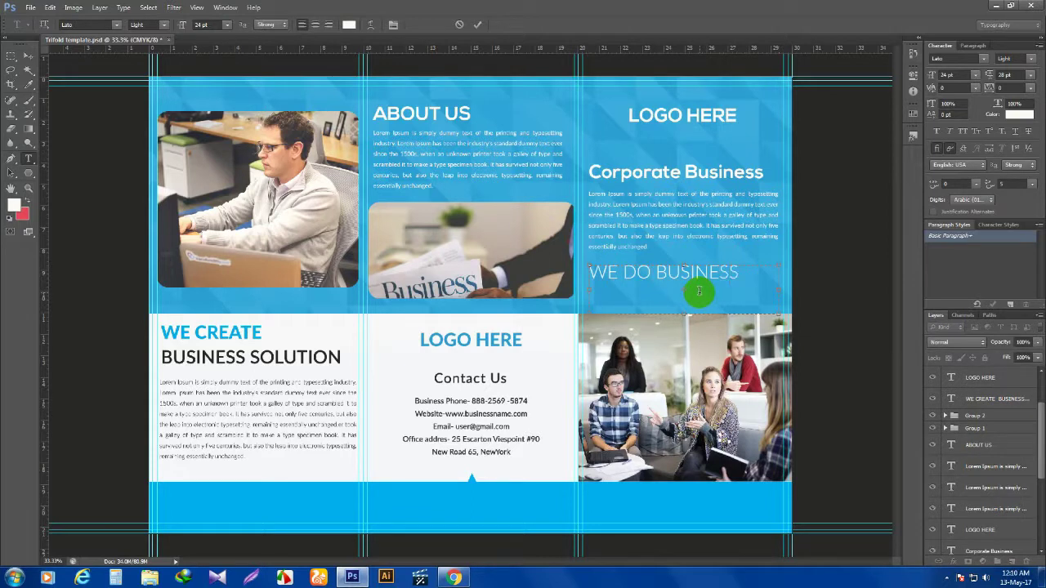
key(ctrl+a)
click(315, 25)
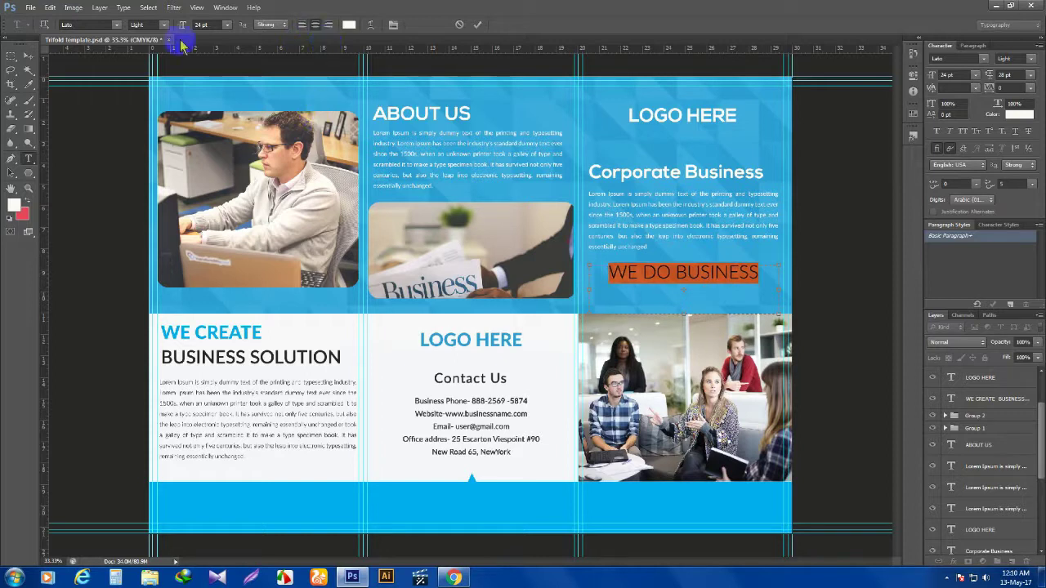
Set the WE DO BUSINESS text to Semibold and move it straight down to just above the team photo
click(165, 26)
click(155, 117)
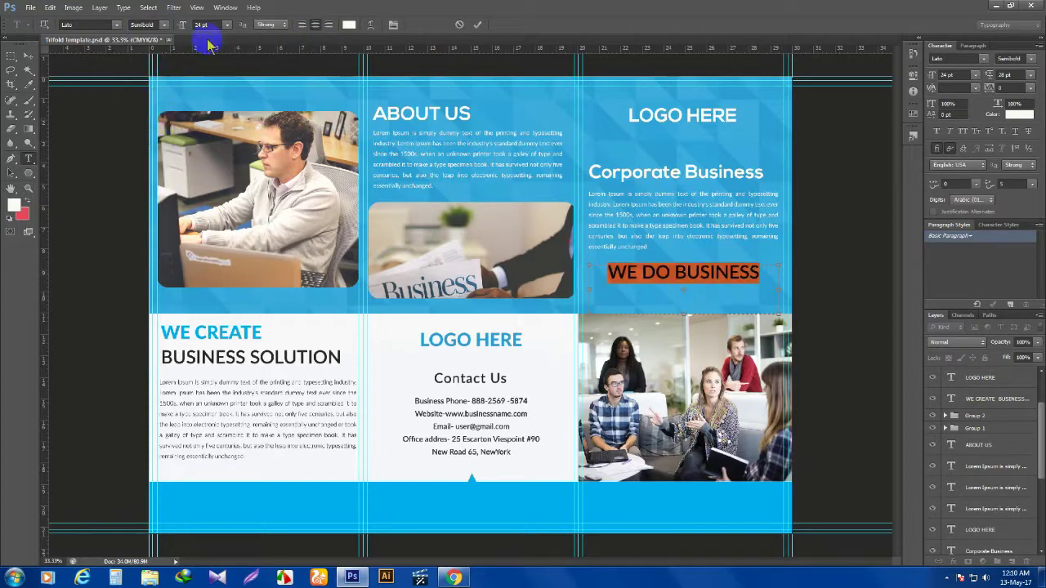
click(29, 56)
click(714, 274)
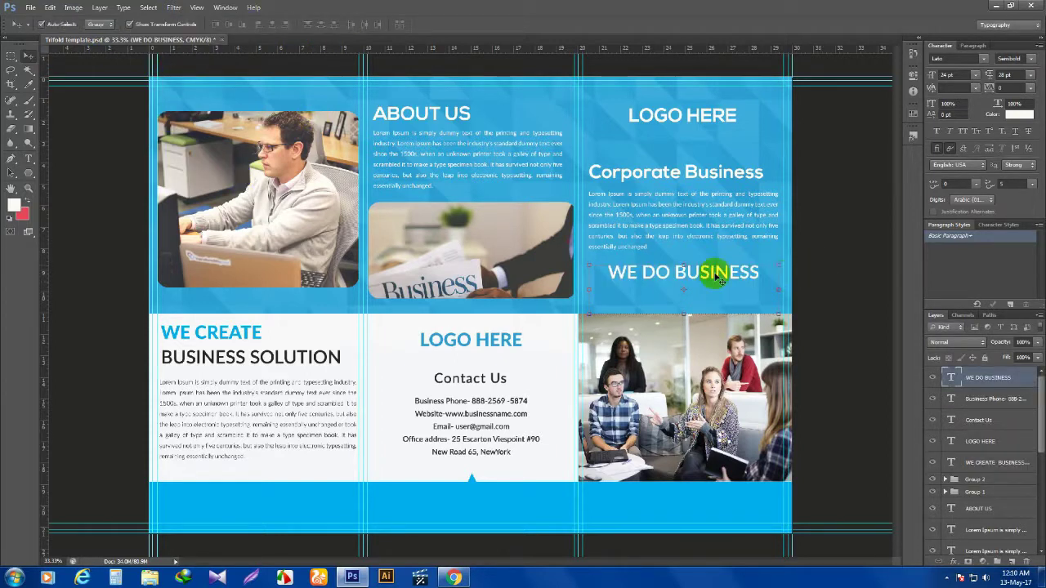
click(724, 284)
drag(724, 284, 724, 304)
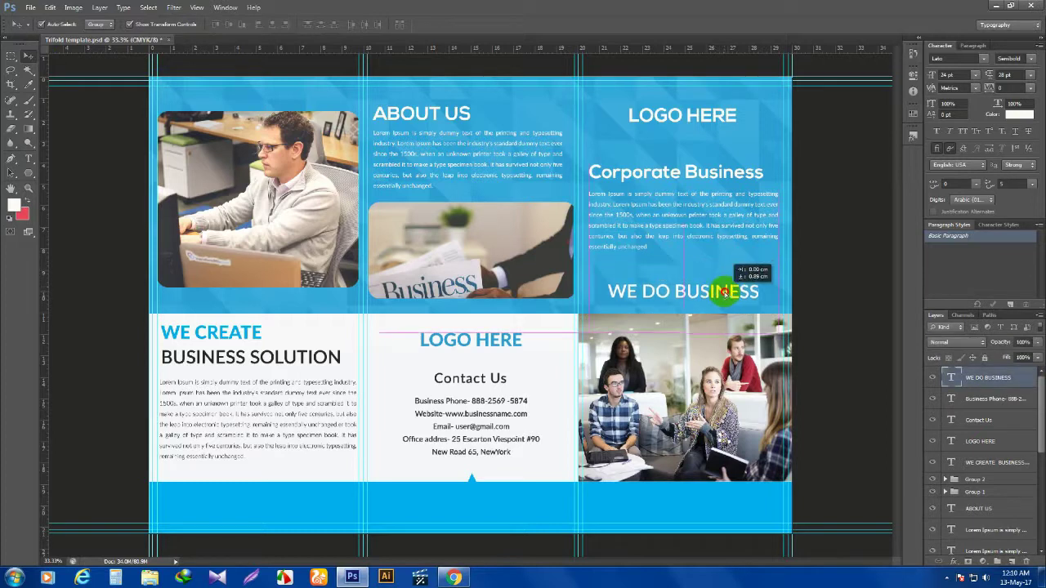
click(834, 264)
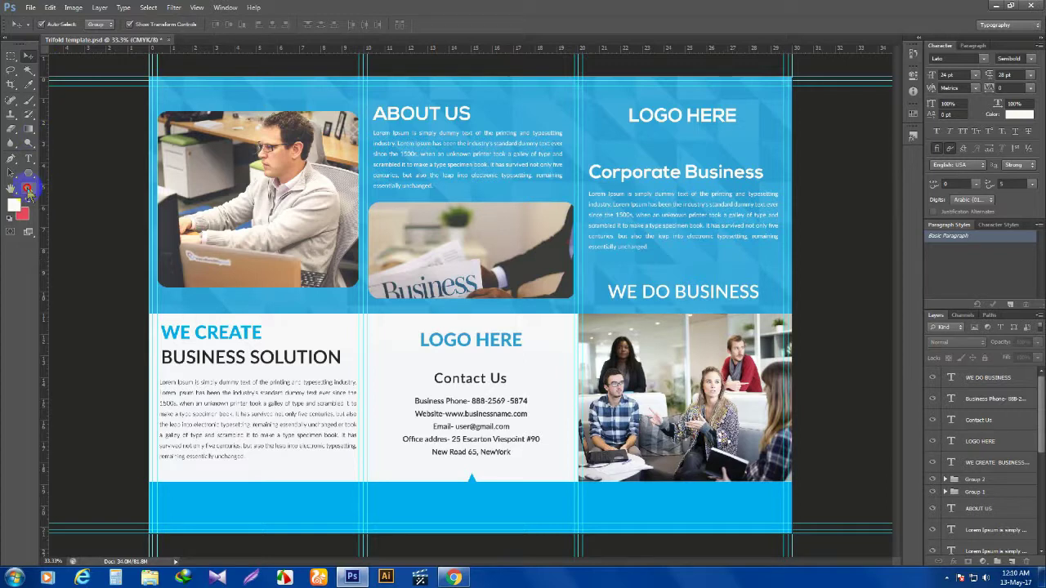
click(27, 190)
alt+click(281, 222)
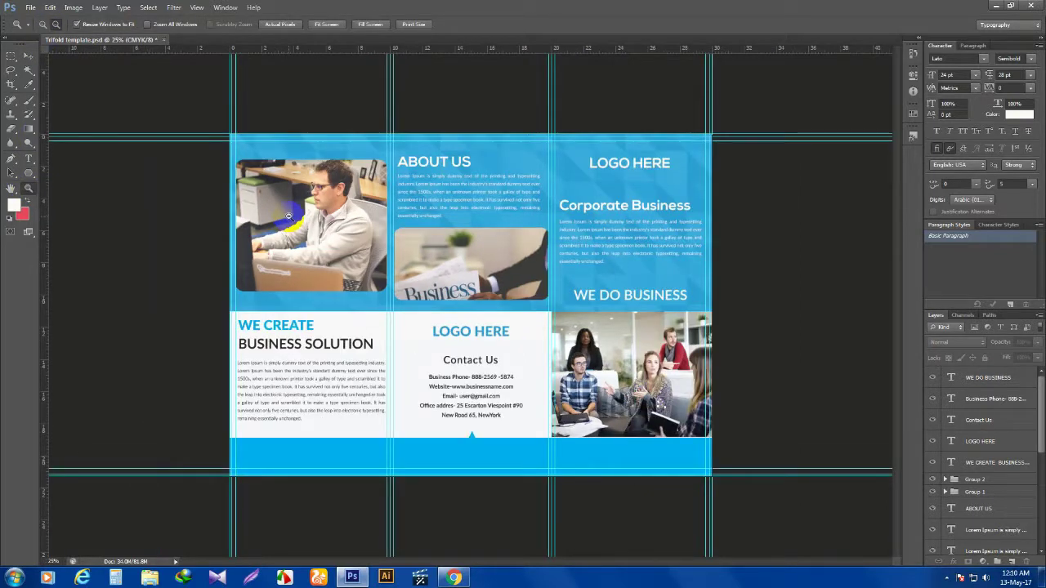
click(28, 56)
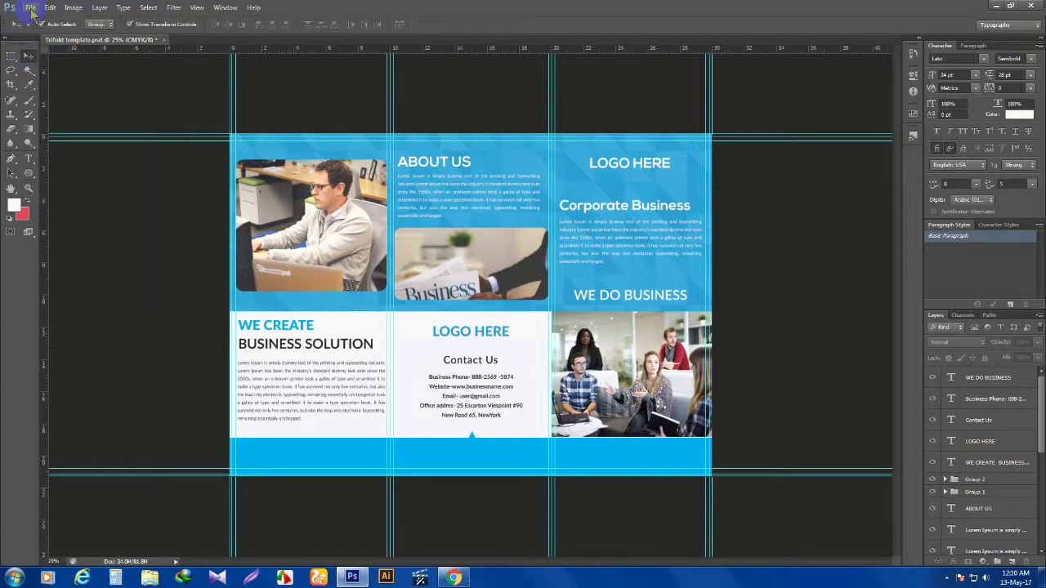
click(31, 8)
click(76, 161)
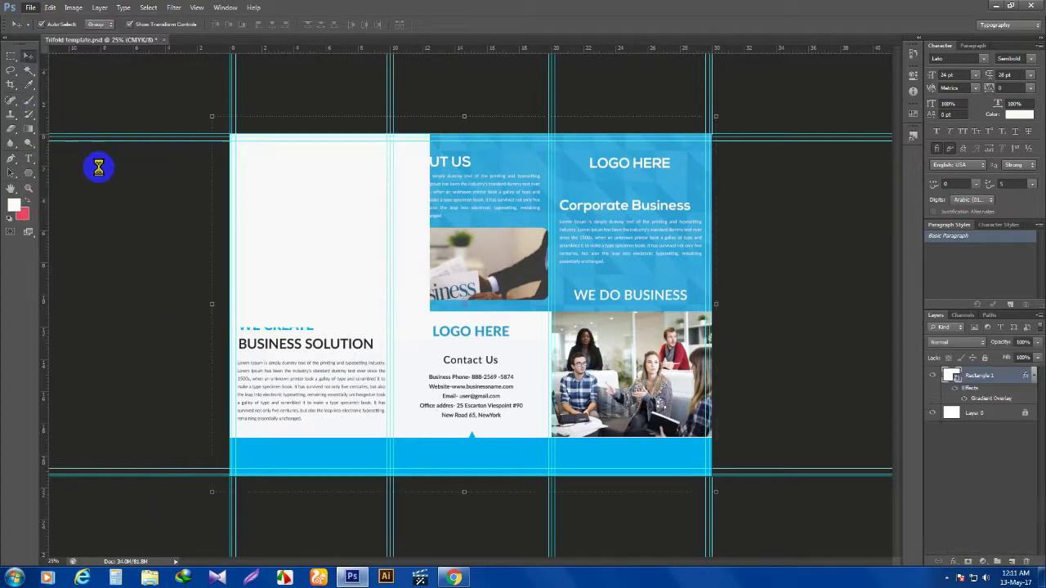
click(50, 8)
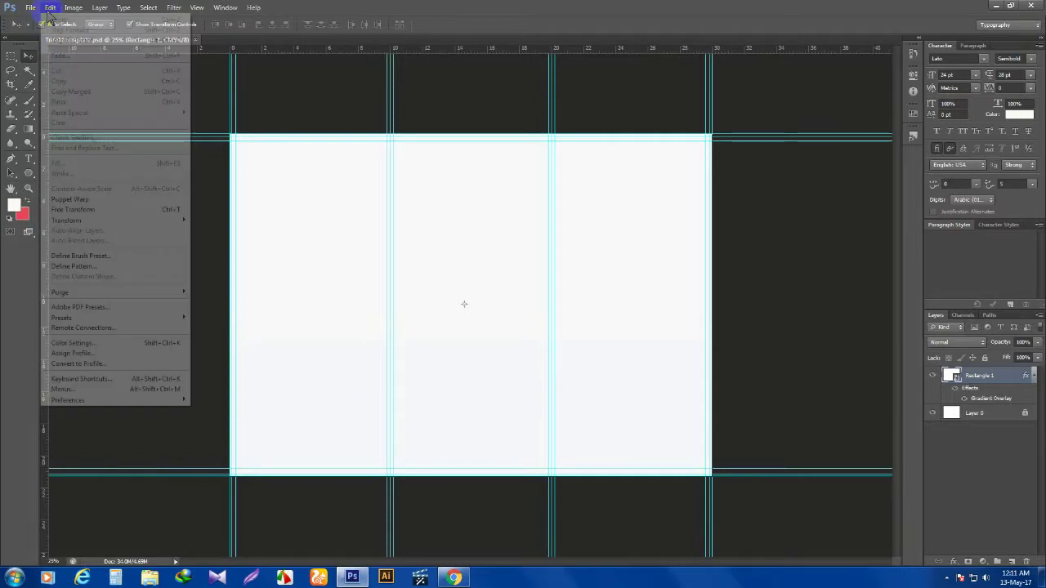
click(69, 38)
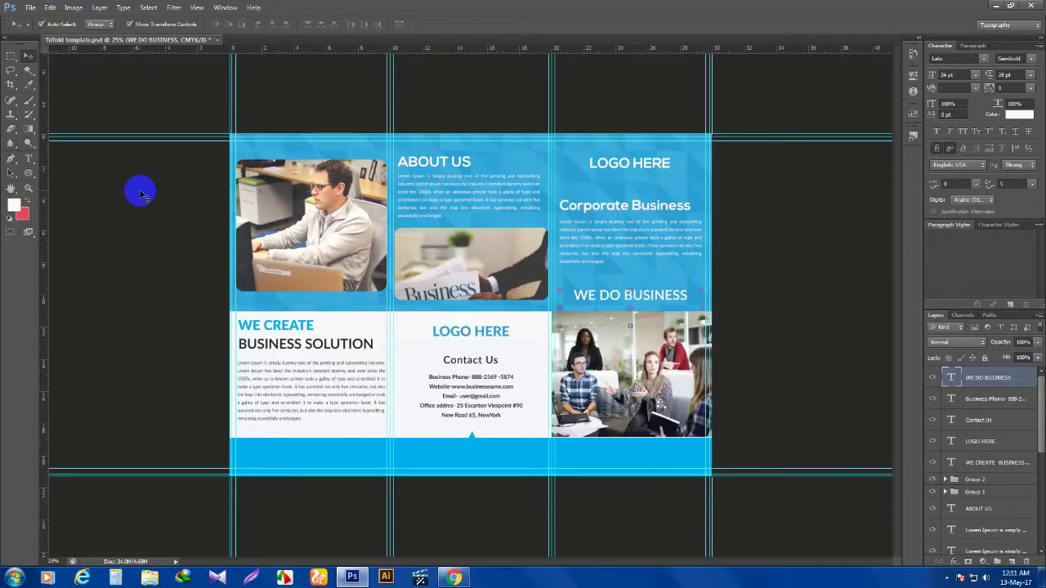
Export the brochure for web as a JPEG to the Desktop under the name Trifold-template
click(31, 8)
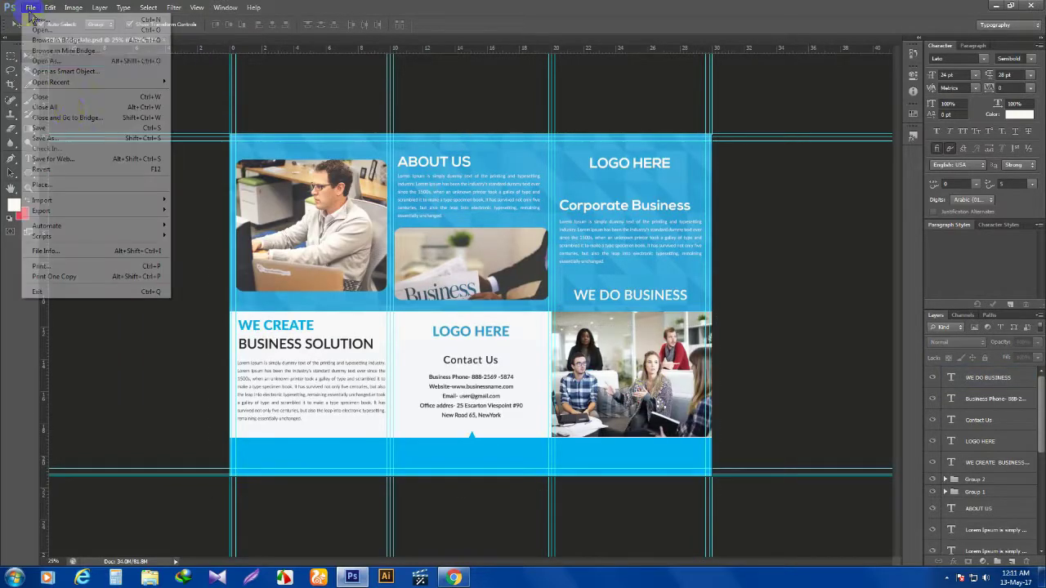
click(69, 161)
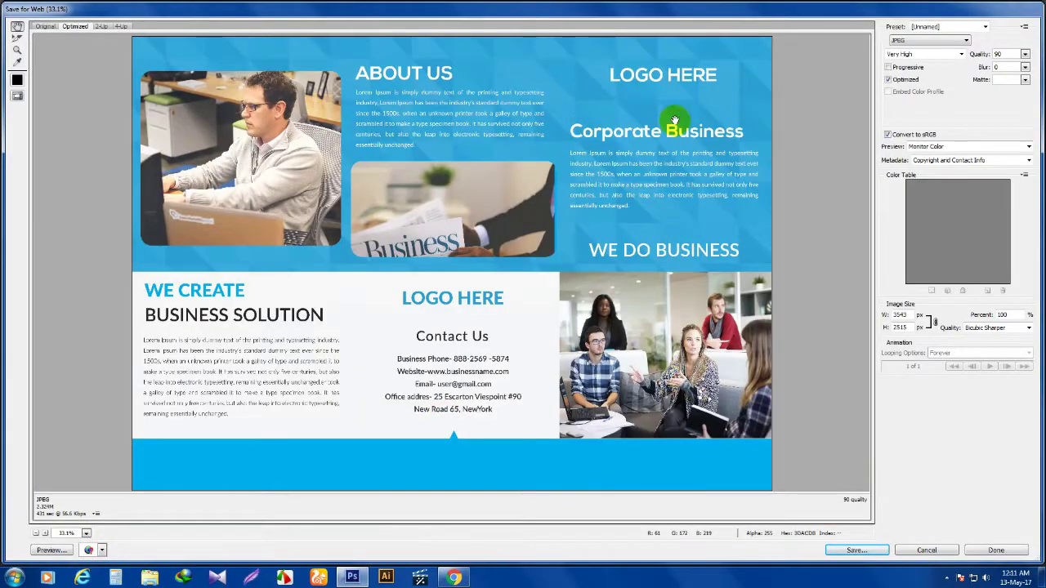
click(872, 551)
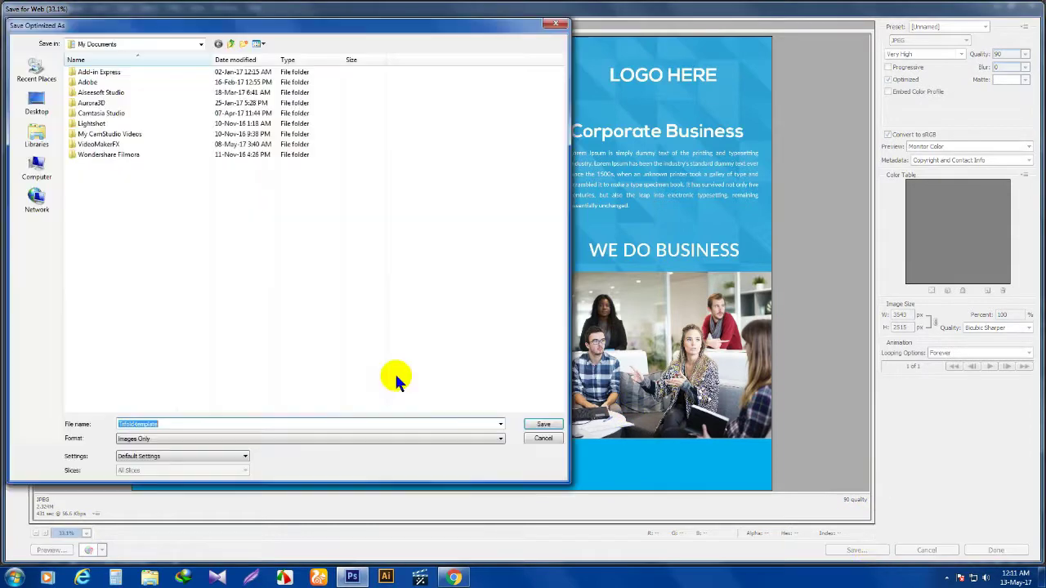
click(37, 110)
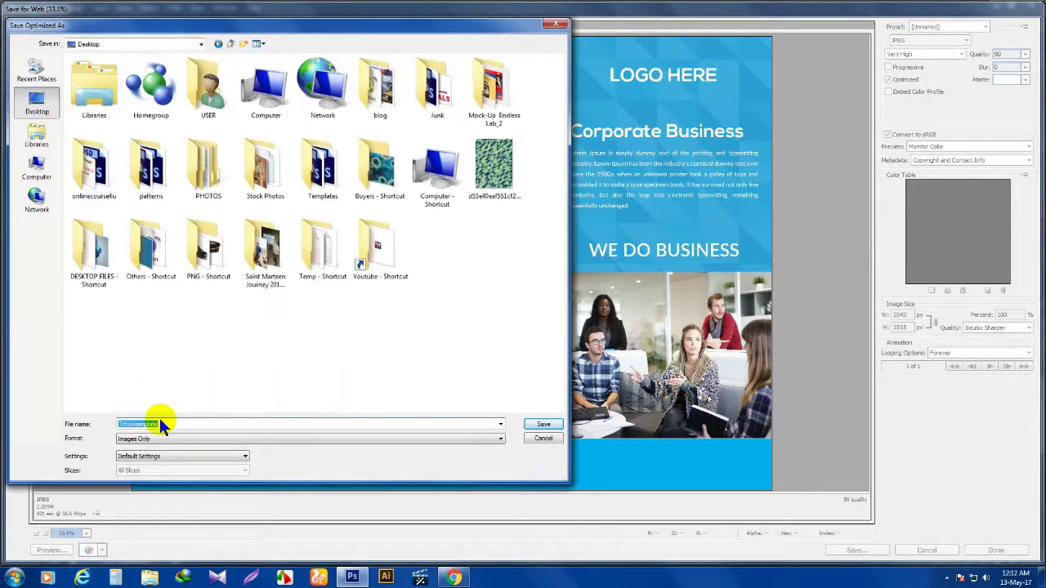
click(533, 427)
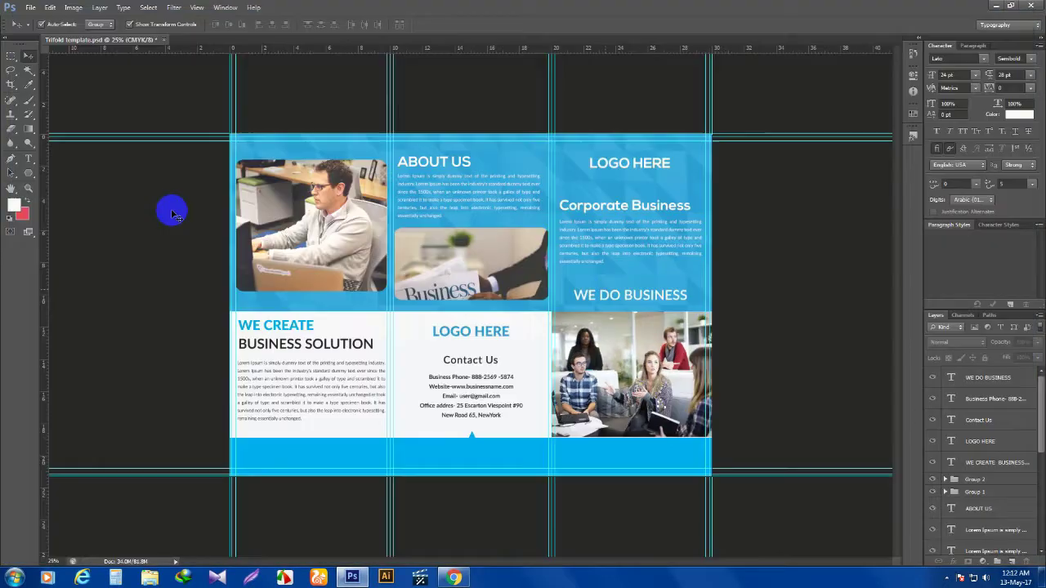
Save the layered document as Trifold template EXAMPLE in Photoshop PSD format in the Templates folder
click(31, 8)
click(64, 140)
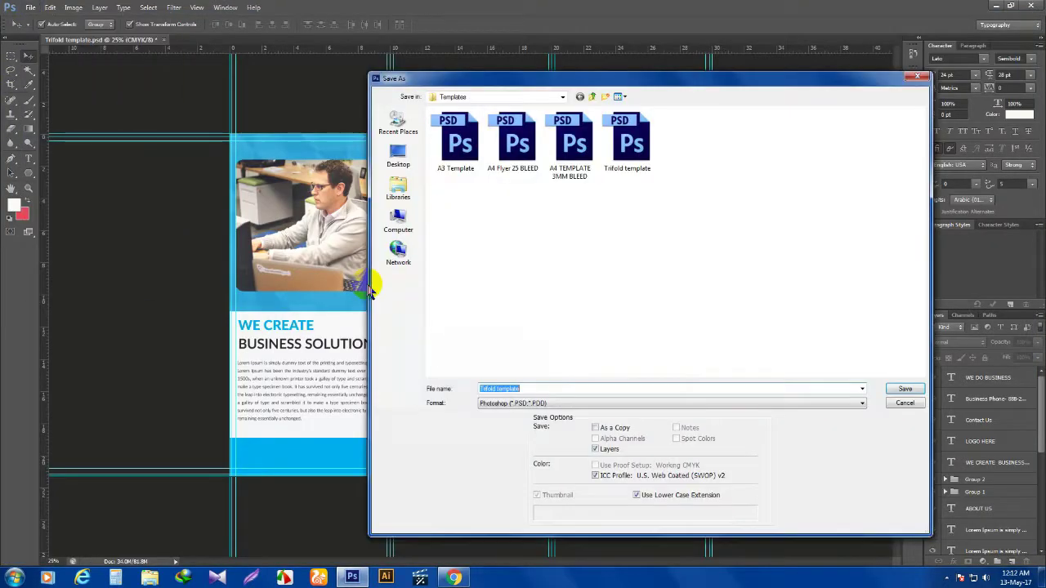
click(537, 388)
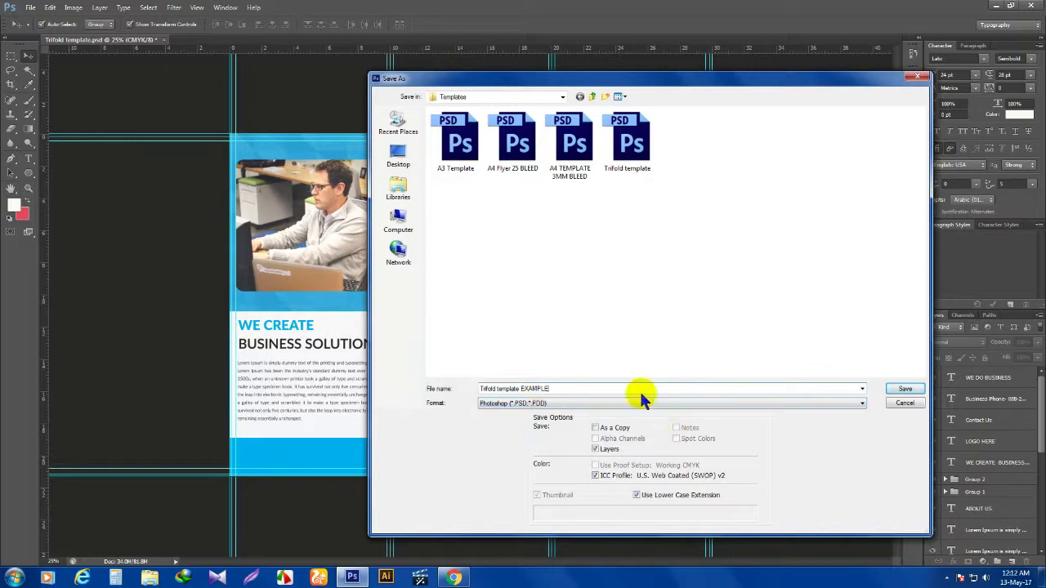
click(503, 404)
click(527, 413)
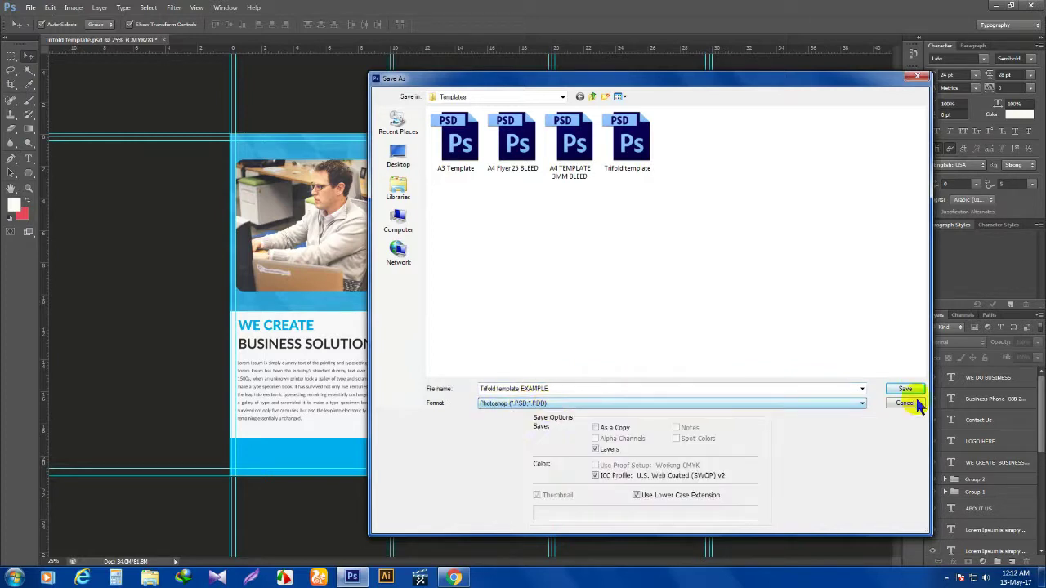
click(913, 390)
click(646, 178)
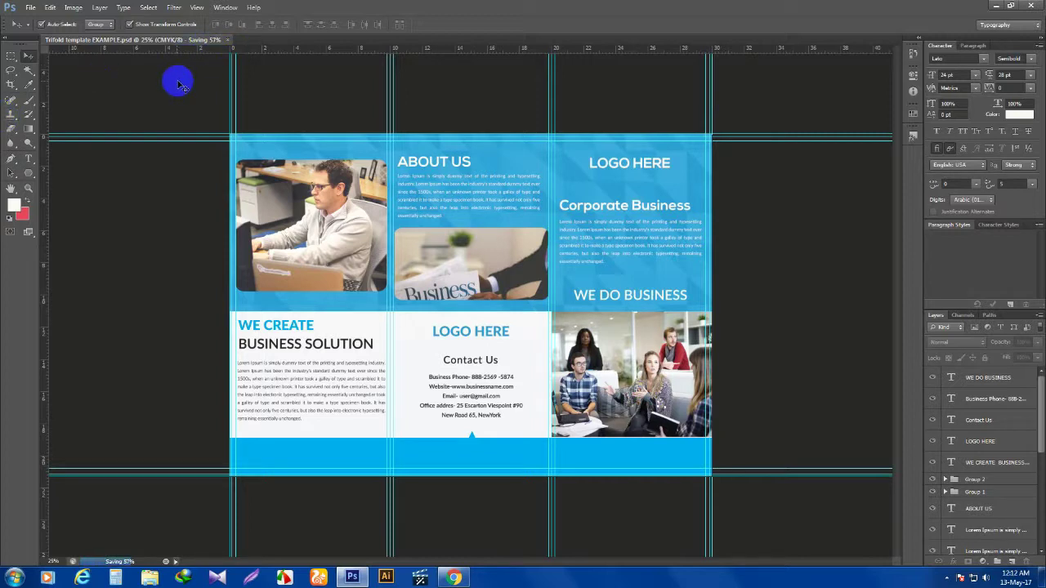
Open the exported Trifold-template image from the desktop in Windows Photo Viewer, inspect its headings and text up close, and close it
click(987, 6)
right_click(225, 353)
click(229, 362)
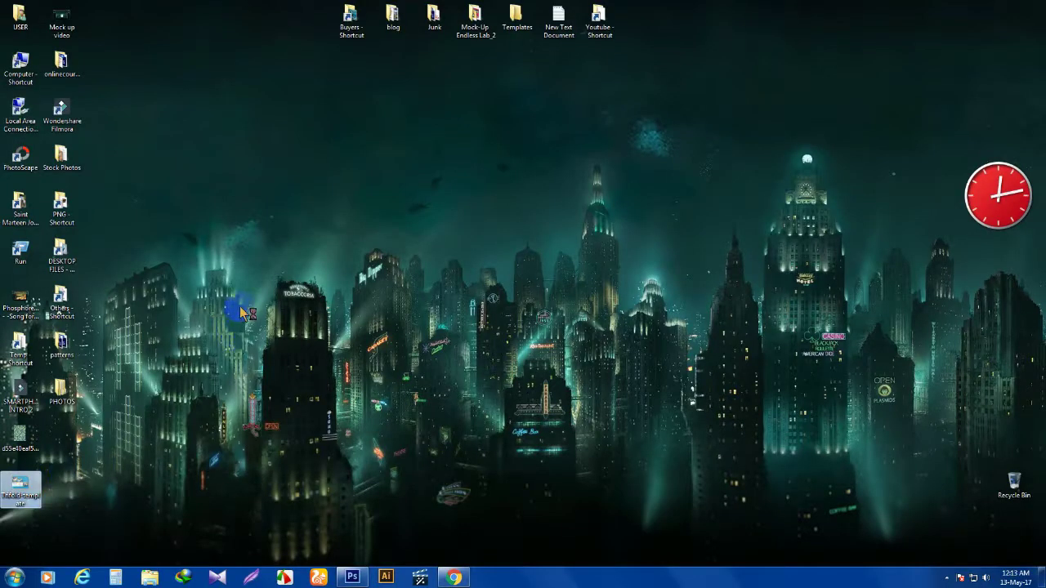
key(Return)
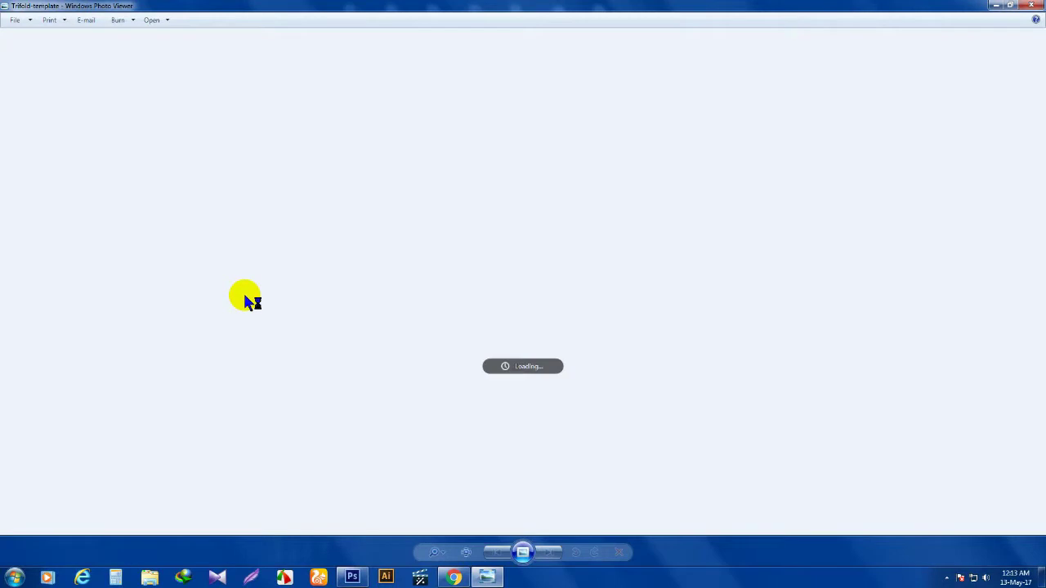
scroll(415, 261, up, 4)
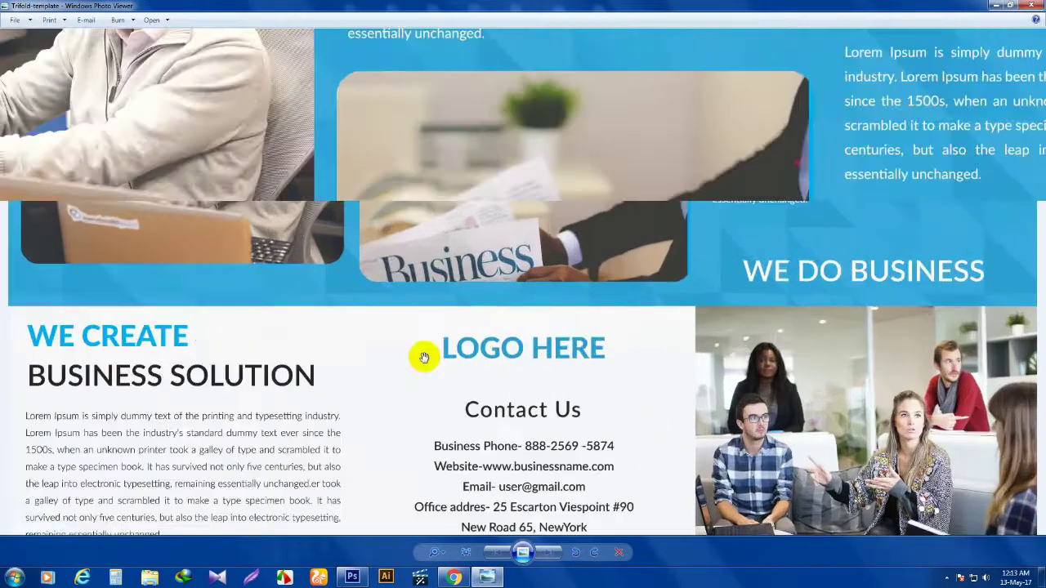
drag(432, 257, 441, 133)
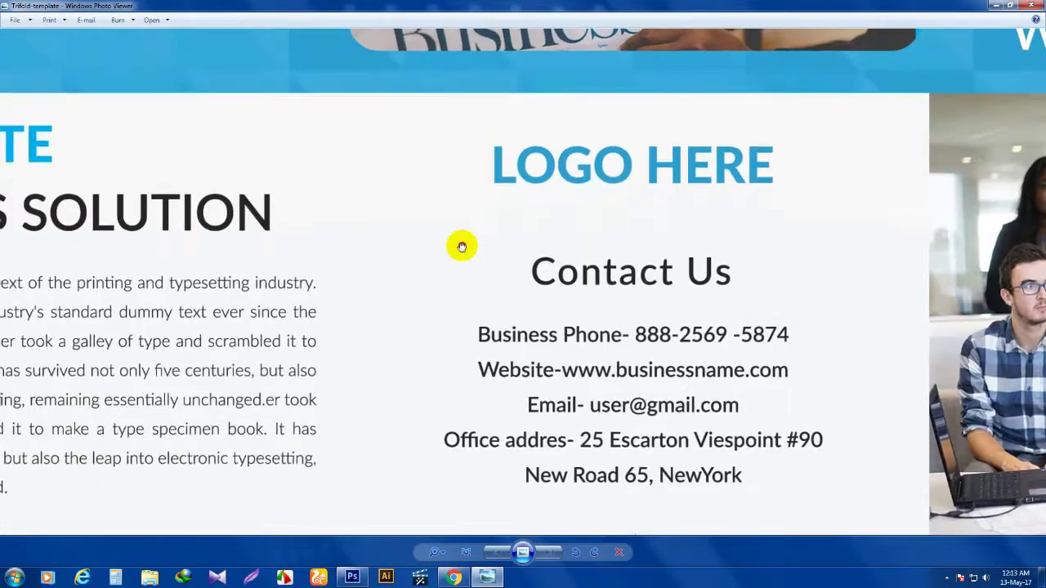
drag(463, 245, 594, 237)
drag(343, 262, 474, 327)
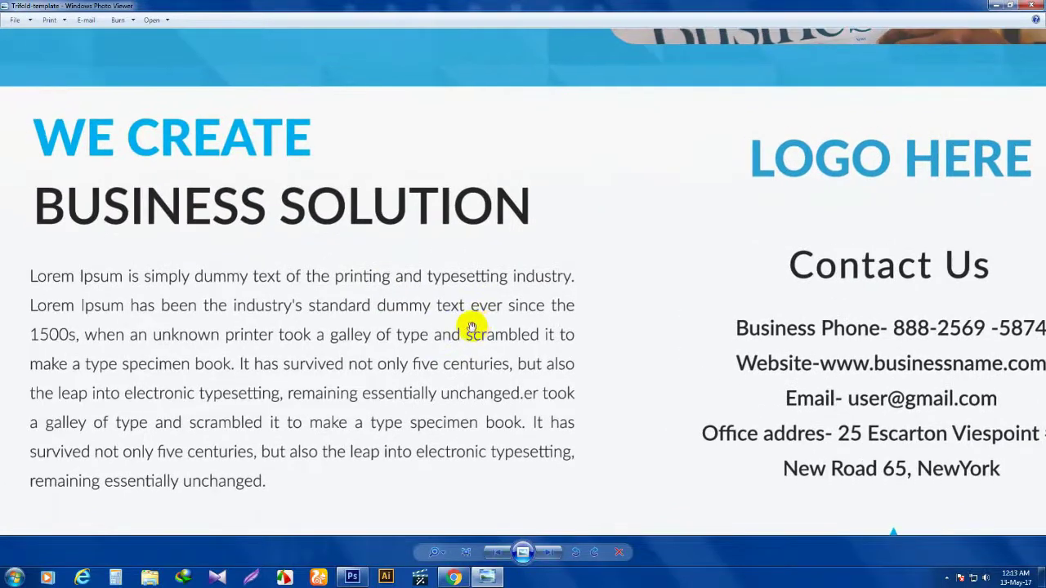
scroll(429, 315, down, 5)
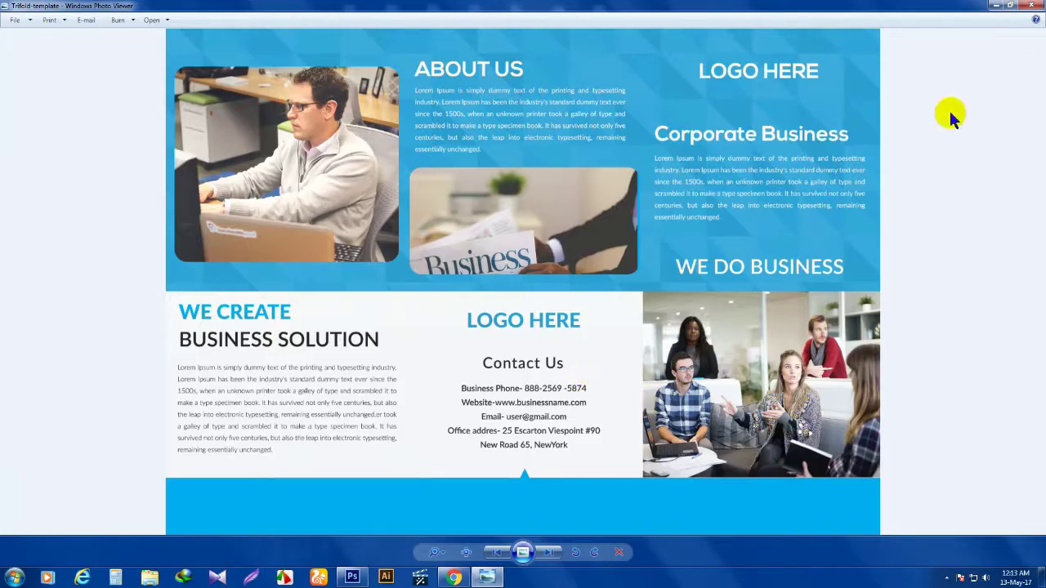
click(1031, 5)
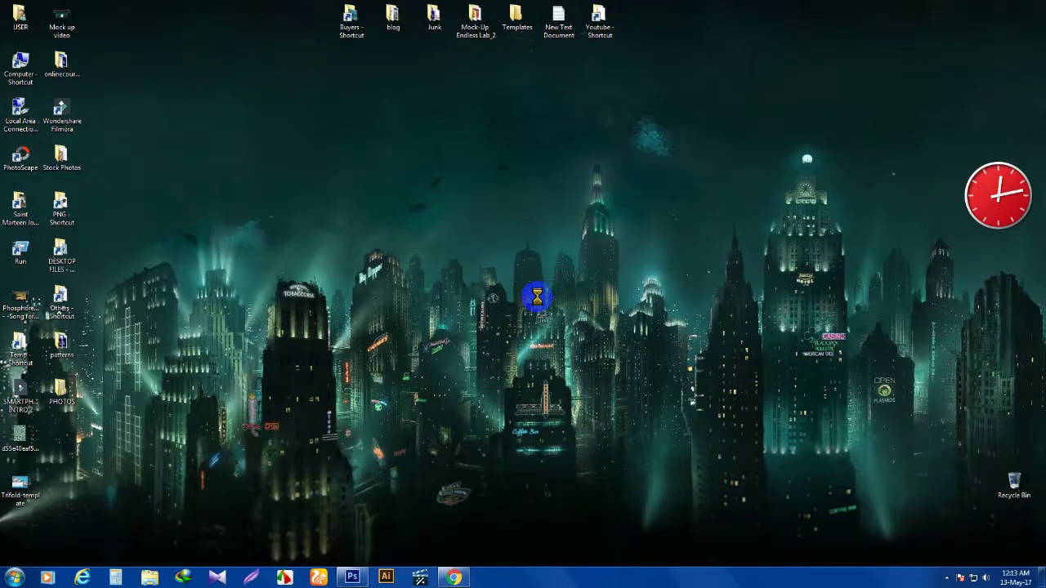